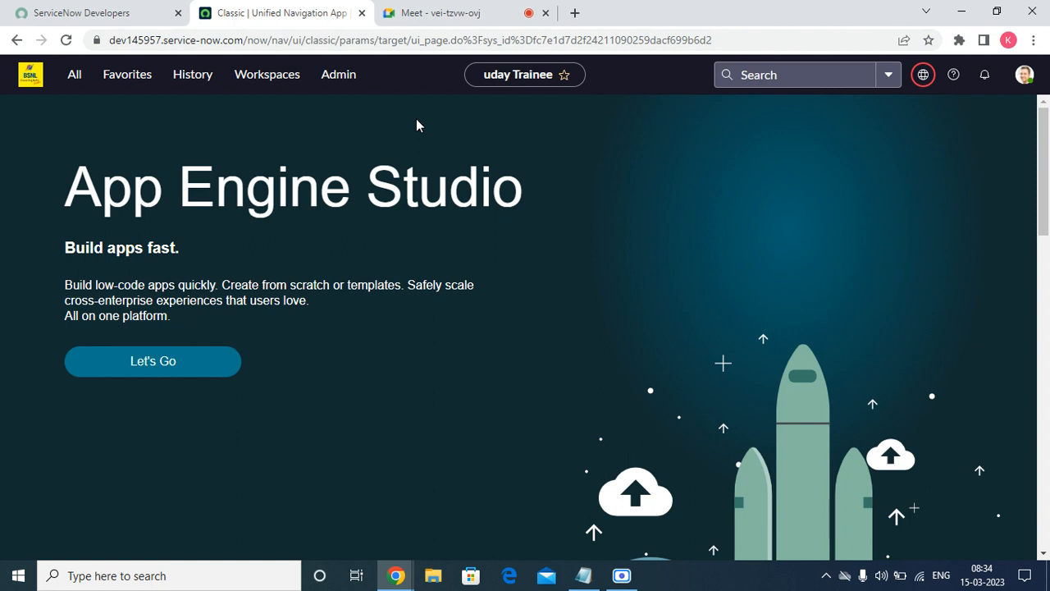
- Filter the application navigator for "template" and open the Templates module under System Definition
{"action": "left_click", "coordinate": [92, 76]}
{"action": "left_click", "coordinate": [74, 112]}
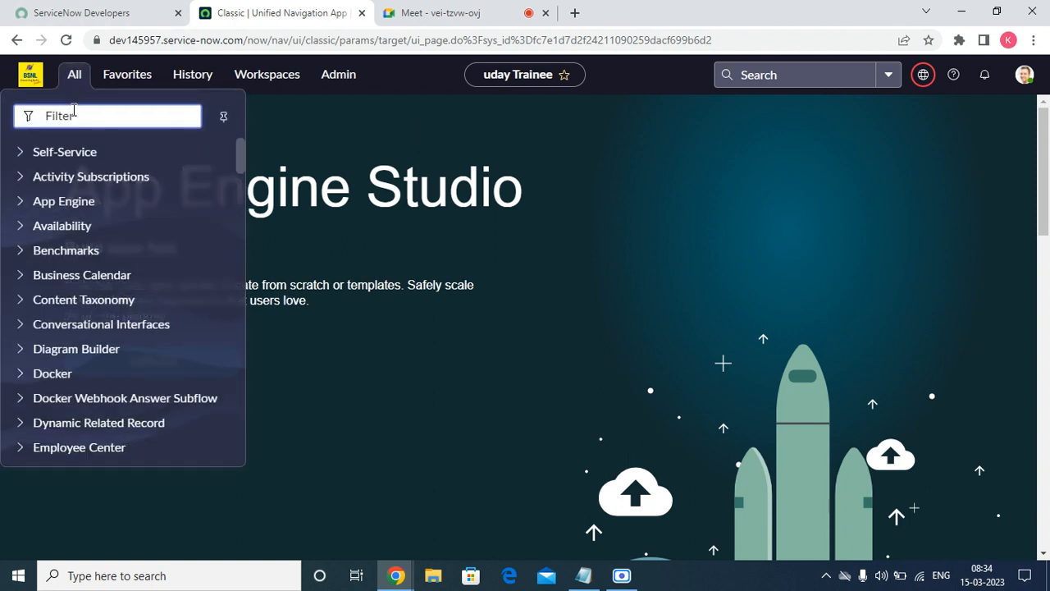
{"action": "type", "text": "teplate"}
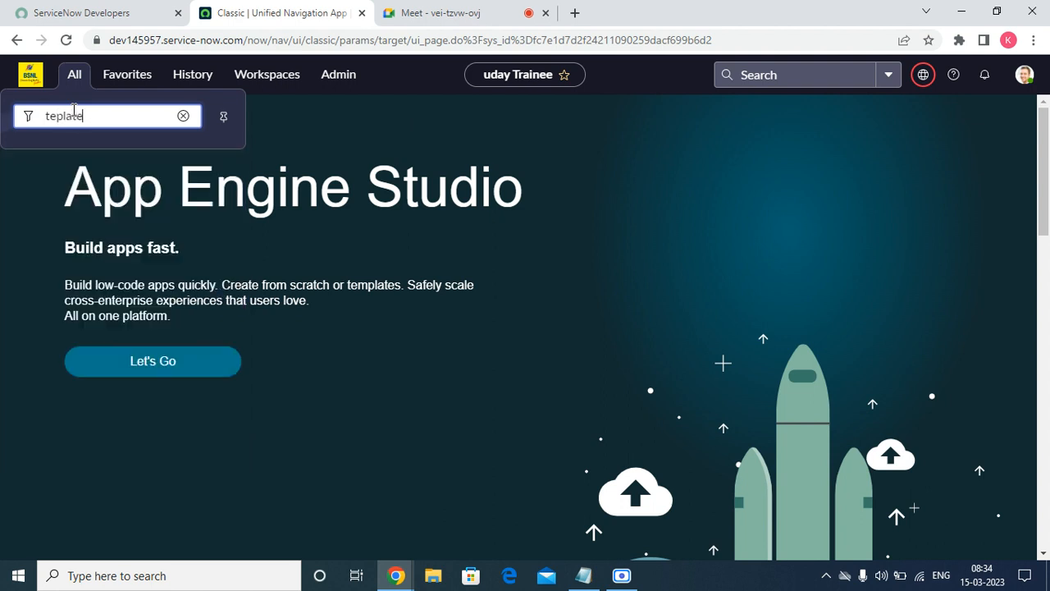
{"action": "key", "text": "BackSpace"}
{"action": "key", "text": "BackSpace"}
{"action": "key", "text": "BackSpace"}
{"action": "key", "text": "BackSpace"}
{"action": "key", "text": "BackSpace"}
{"action": "type", "text": "plate"}
{"action": "key", "text": "BackSpace"}
{"action": "key", "text": "BackSpace"}
{"action": "key", "text": "BackSpace"}
{"action": "key", "text": "BackSpace"}
{"action": "key", "text": "BackSpace"}
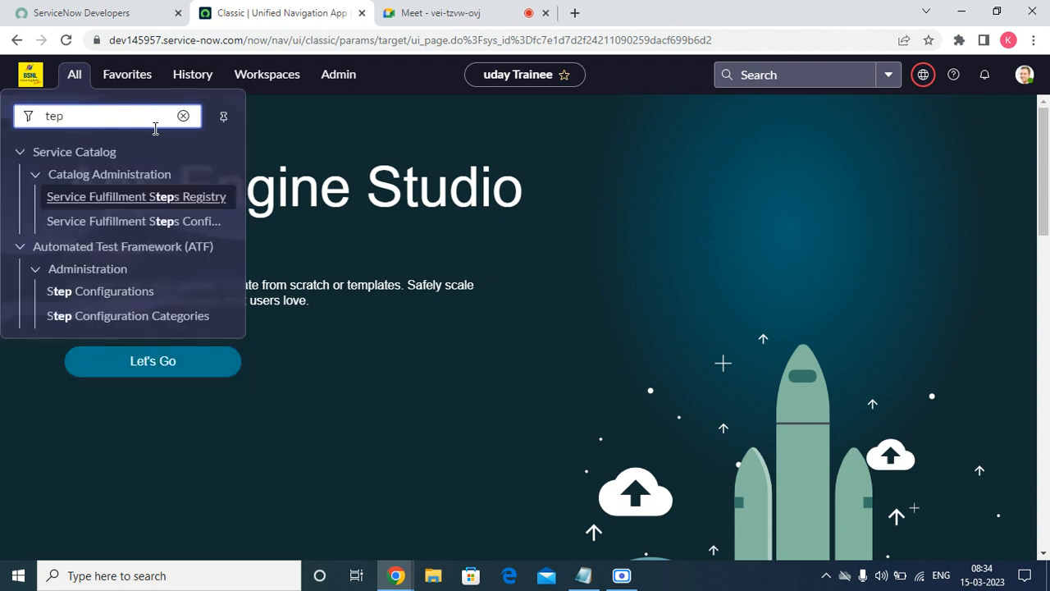
{"action": "type", "text": "m"}
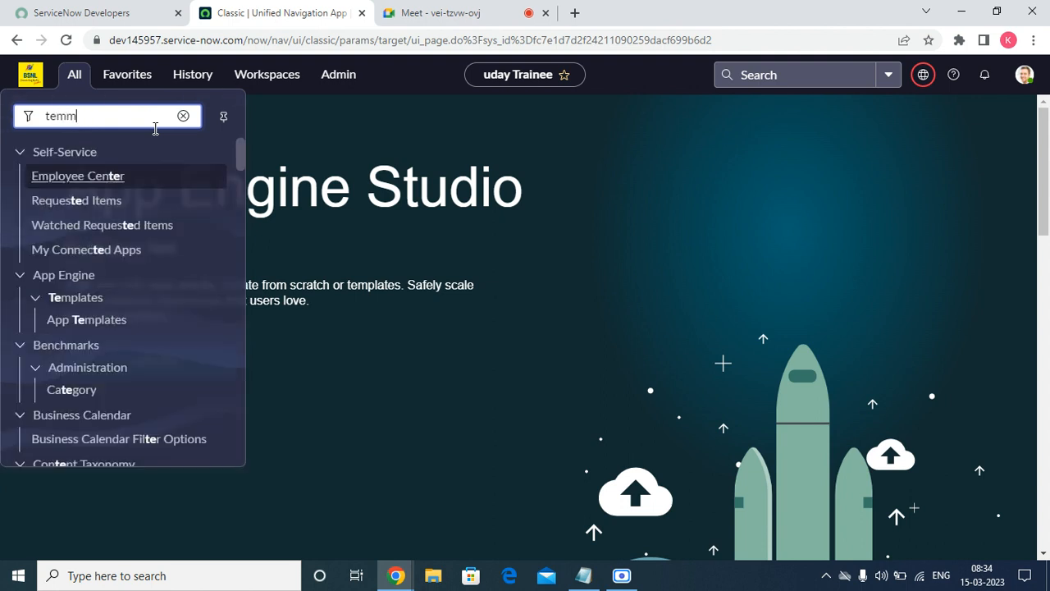
{"action": "key", "text": "BackSpace"}
{"action": "type", "text": "plate"}
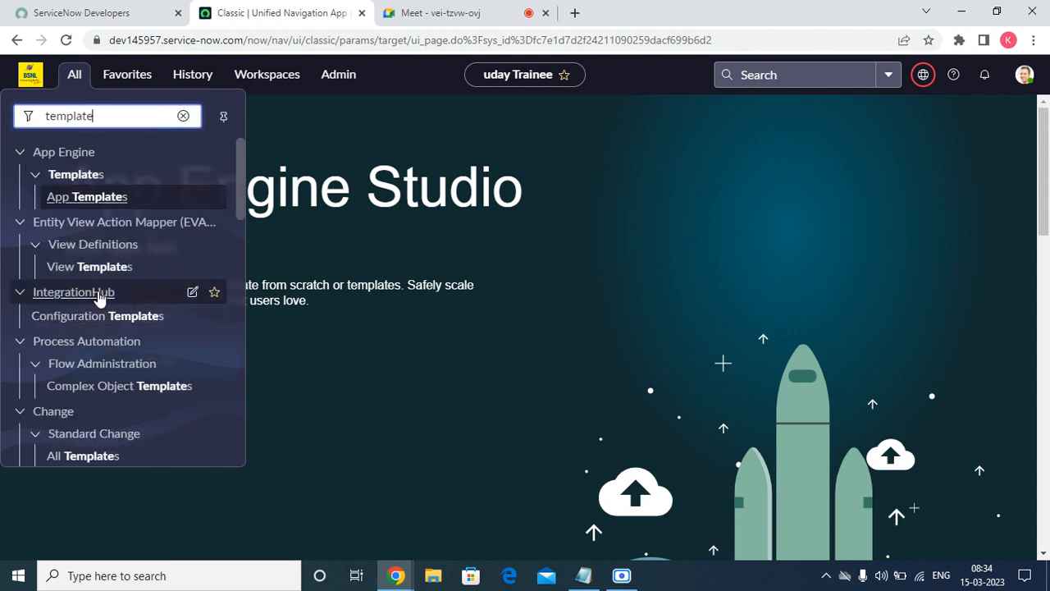
{"action": "scroll", "coordinate": [124, 303], "scroll_direction": "down", "scroll_amount": 10}
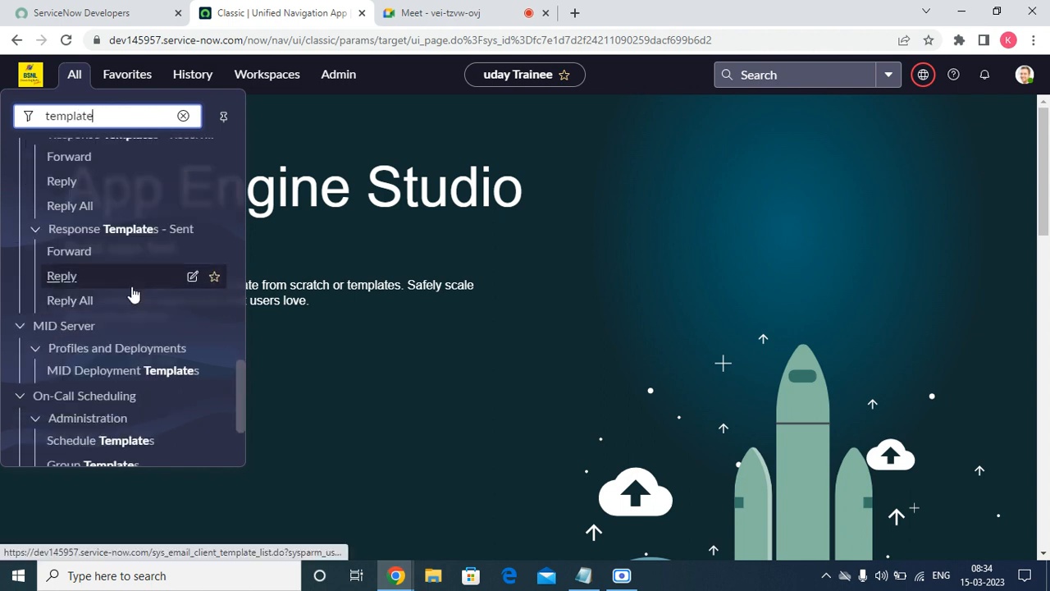
{"action": "scroll", "coordinate": [130, 294], "scroll_direction": "down", "scroll_amount": 5}
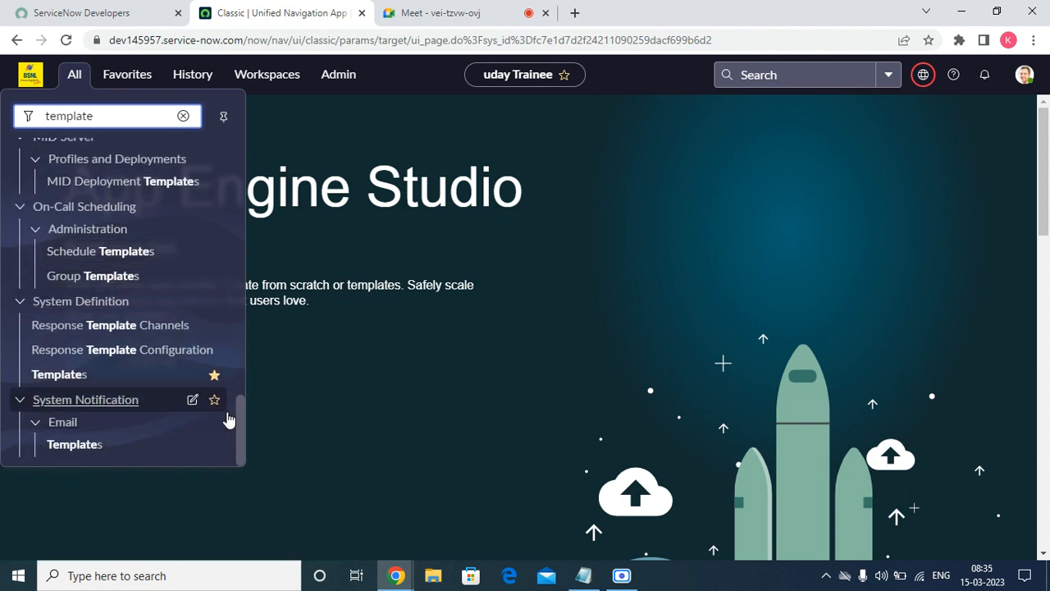
{"action": "left_click", "coordinate": [60, 378]}
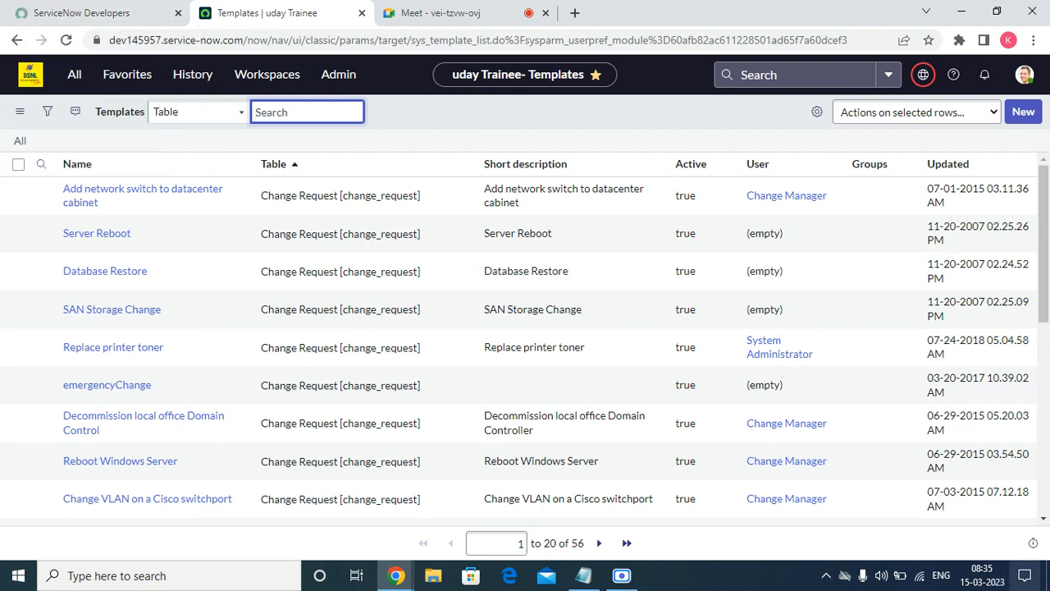
- Start a new template record and name it "Incident daily creation"
{"action": "left_click", "coordinate": [1027, 113]}
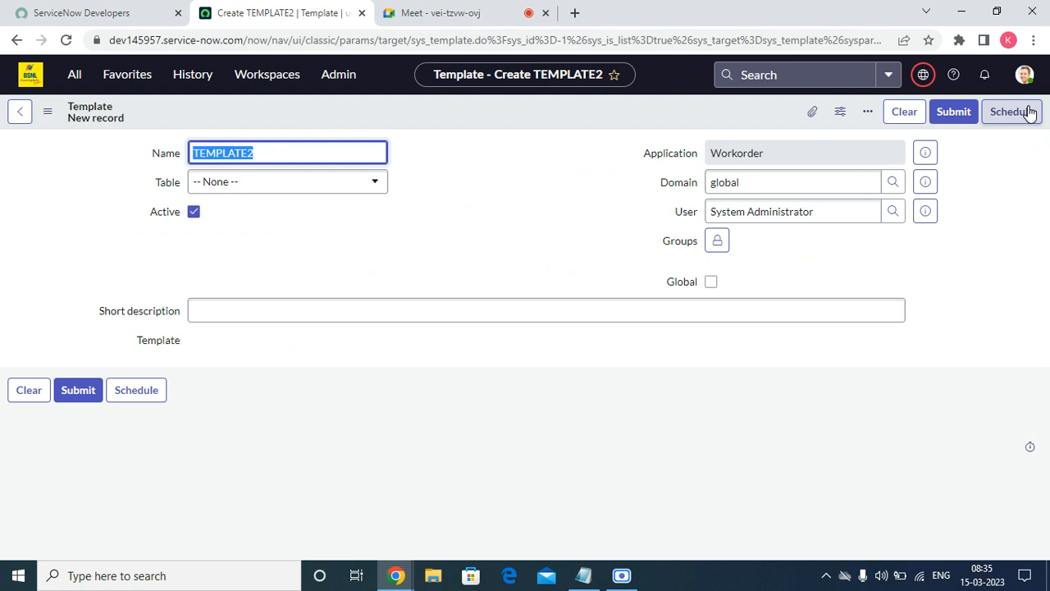
{"action": "key", "text": "BackSpace"}
{"action": "type", "text": "Incident"}
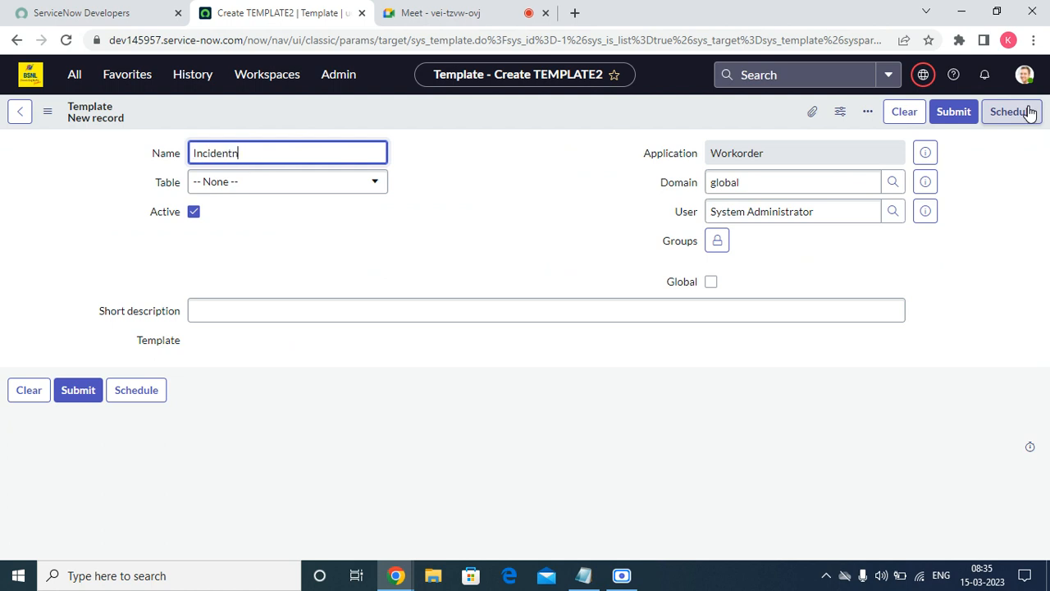
{"action": "type", "text": " dailt"}
{"action": "type", "text": " ccreation"}
{"action": "key", "text": "BackSpace"}
{"action": "key", "text": "BackSpace"}
{"action": "key", "text": "BackSpace"}
{"action": "key", "text": "BackSpace"}
{"action": "key", "text": "BackSpace"}
{"action": "key", "text": "BackSpace"}
{"action": "key", "text": "BackSpace"}
{"action": "key", "text": "BackSpace"}
{"action": "key", "text": "BackSpace"}
{"action": "key", "text": "BackSpace"}
{"action": "key", "text": "BackSpace"}
{"action": "type", "text": "y creation"}
{"action": "key", "text": "Tab"}
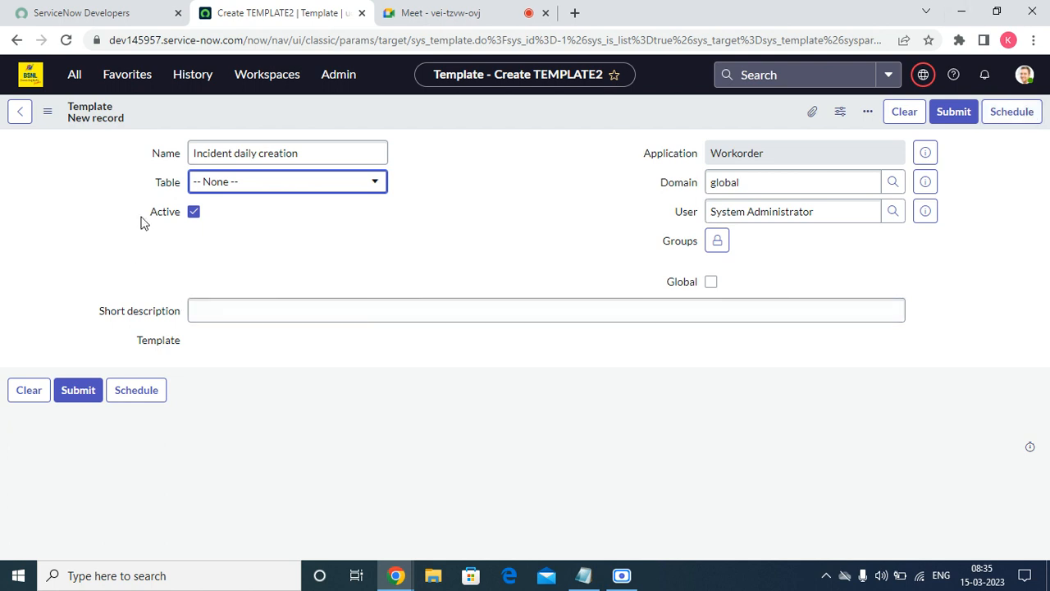
- Set the new template's table to Incident [incident] in the Workorder scope
{"action": "left_click", "coordinate": [254, 183]}
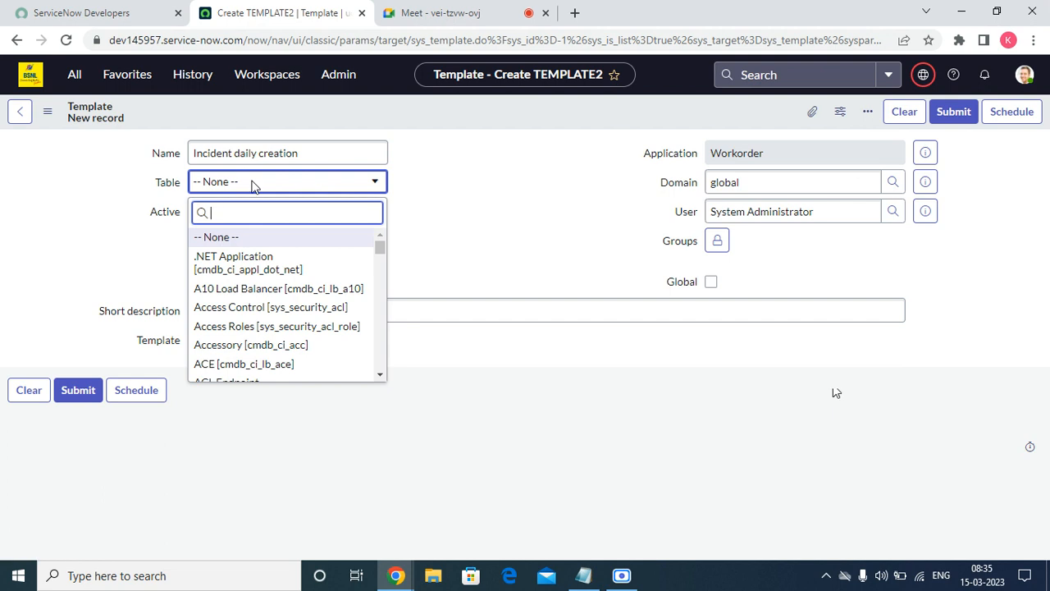
{"action": "type", "text": "incident"}
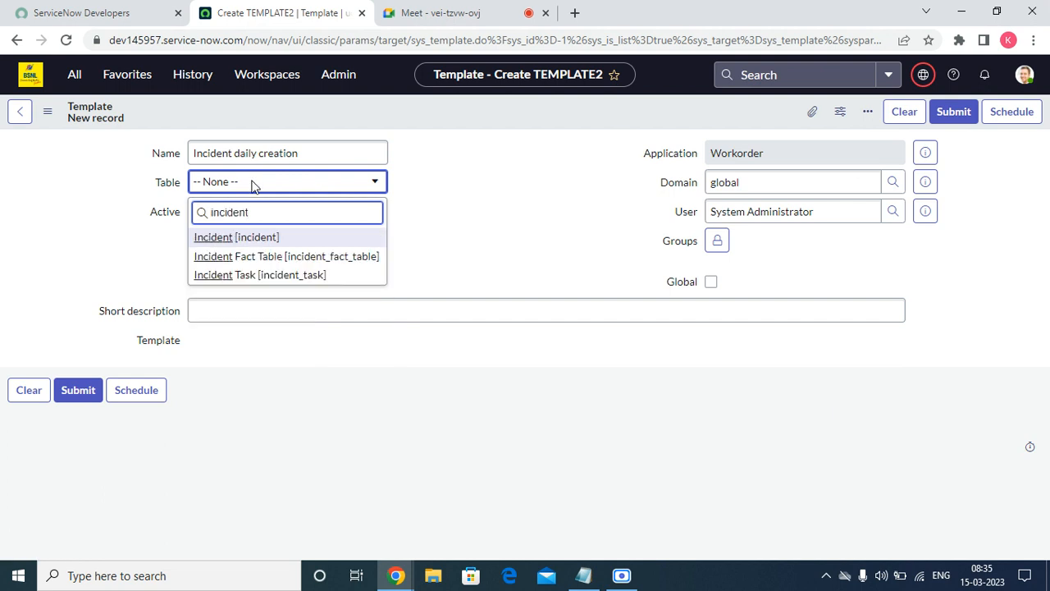
{"action": "left_click", "coordinate": [268, 240]}
- Copy the template's name, "Incident daily creation", into its short description
{"action": "left_click", "coordinate": [345, 152]}
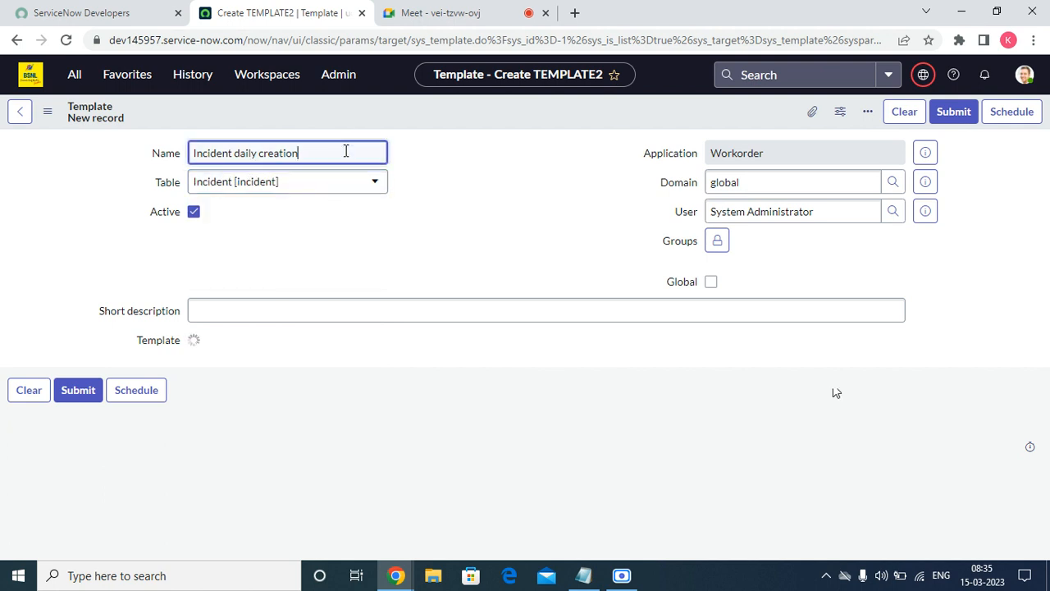
{"action": "key", "text": "ctrl+a"}
{"action": "right_click", "coordinate": [344, 150]}
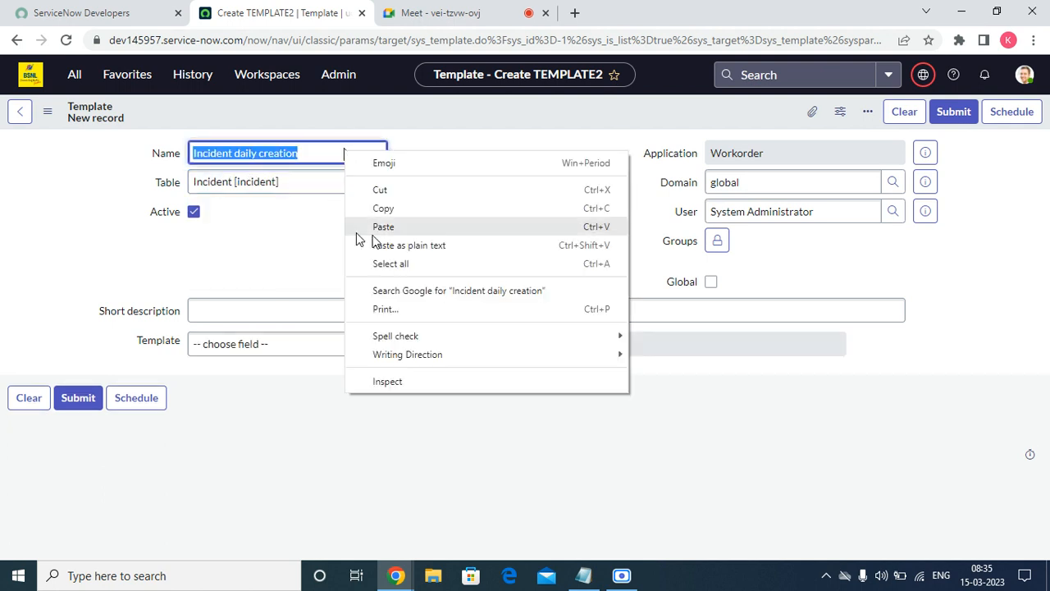
{"action": "left_click", "coordinate": [397, 216]}
{"action": "left_click", "coordinate": [286, 307]}
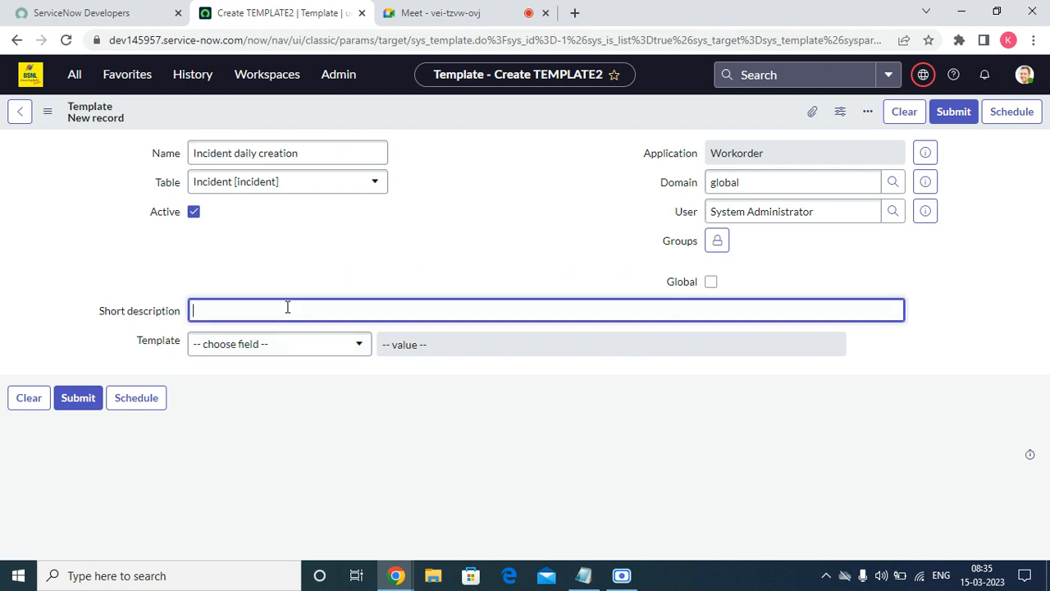
{"action": "right_click", "coordinate": [287, 309]}
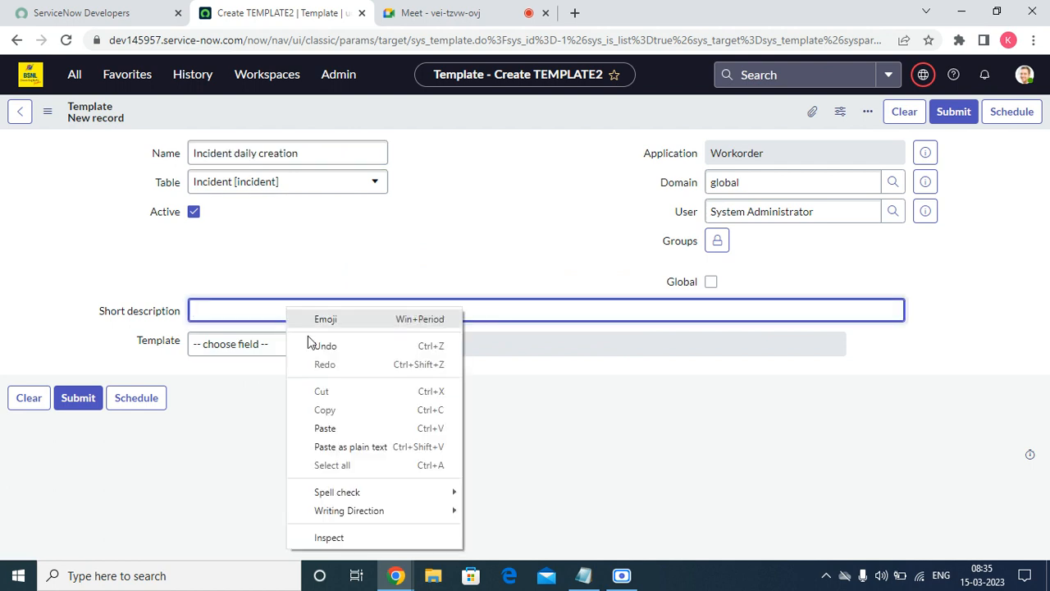
{"action": "left_click", "coordinate": [325, 428]}
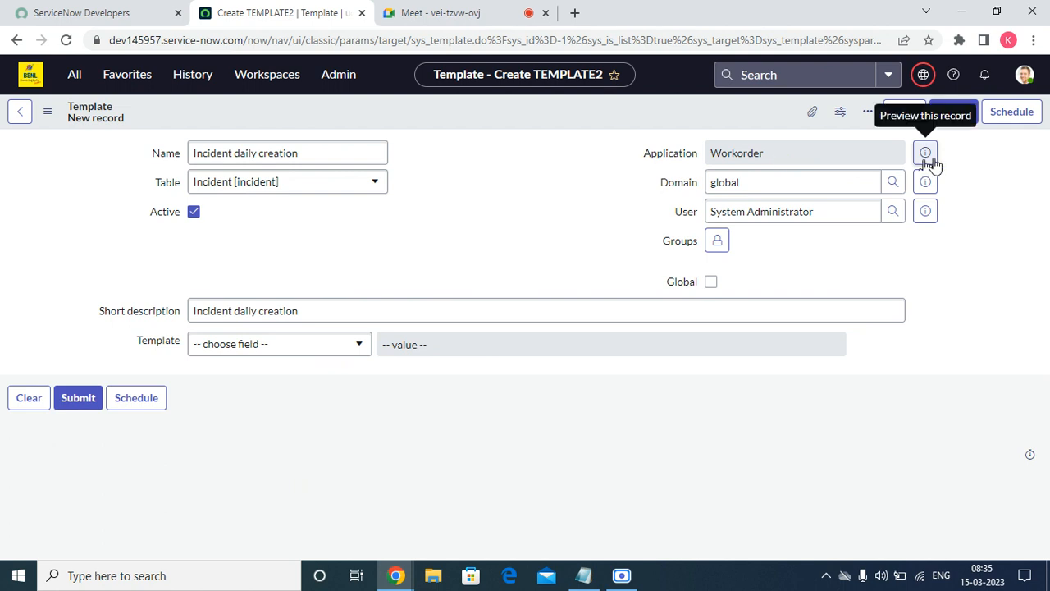
- Switch the application scope to Global and accept reloading the new template form
{"action": "left_click", "coordinate": [923, 76]}
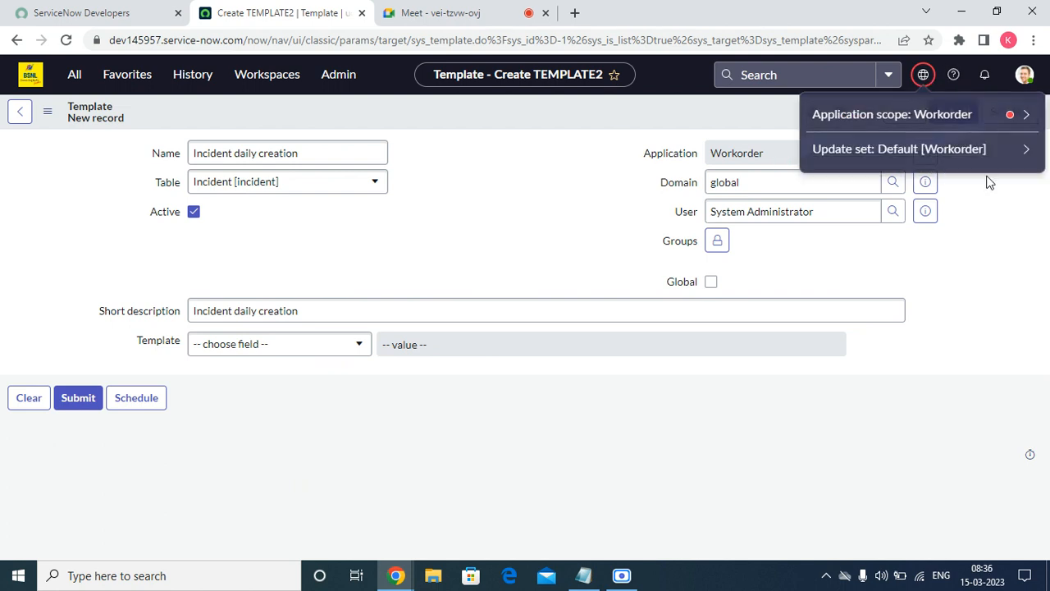
{"action": "left_click", "coordinate": [1025, 114]}
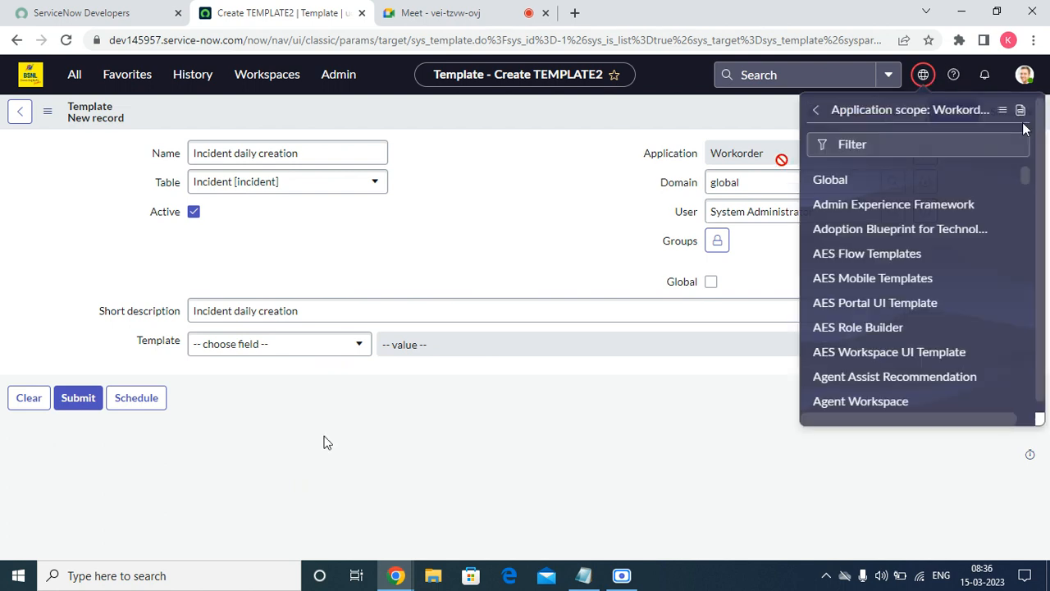
{"action": "left_click", "coordinate": [833, 182]}
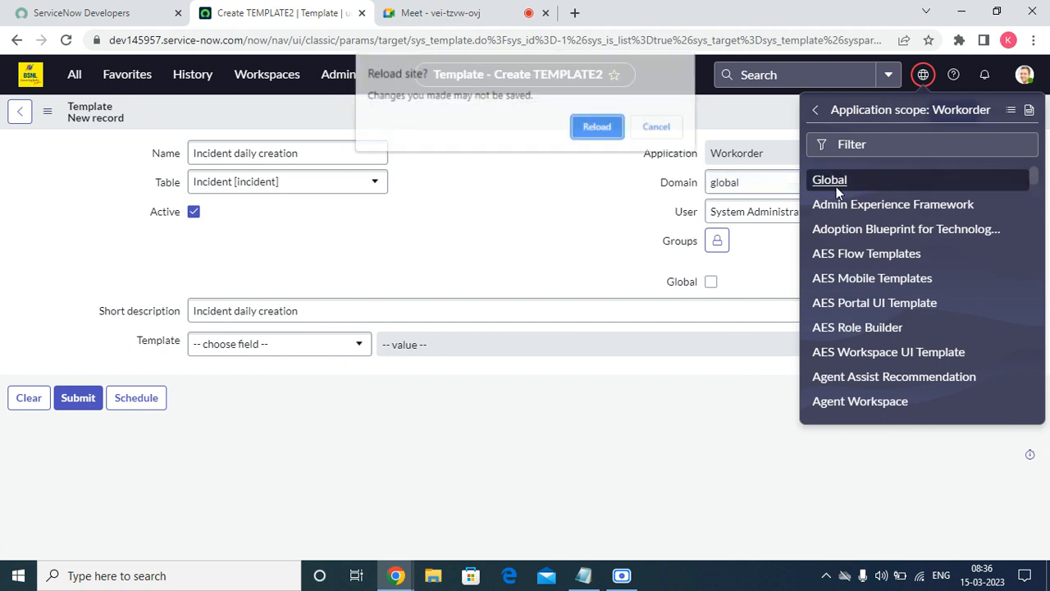
{"action": "left_click", "coordinate": [612, 128]}
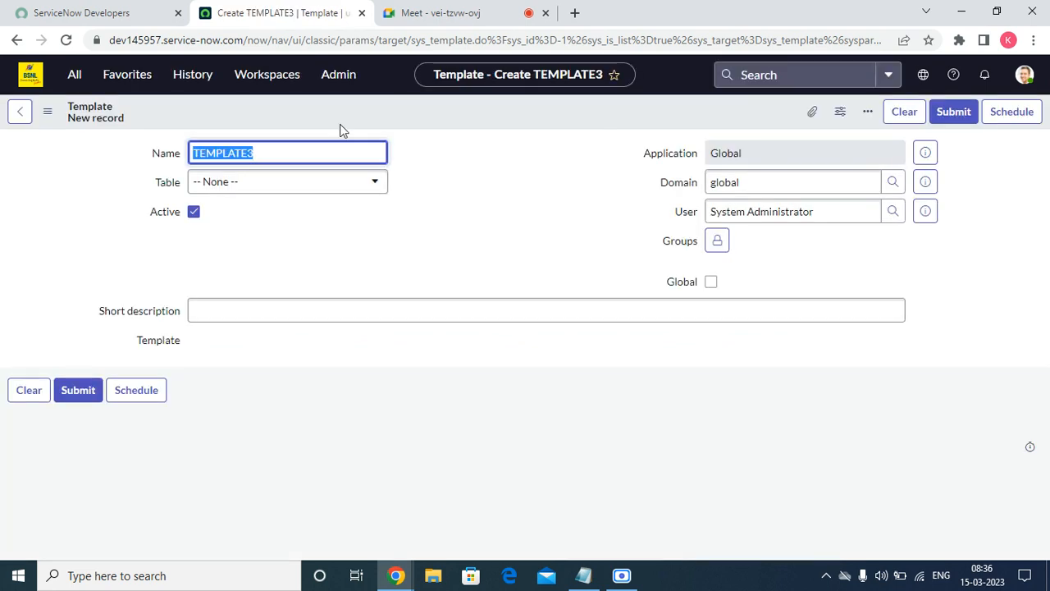
- Fill both the name and the short description of the Global-scope template with the copied text "Incident daily creation"
{"action": "right_click", "coordinate": [323, 151]}
{"action": "left_click", "coordinate": [358, 223]}
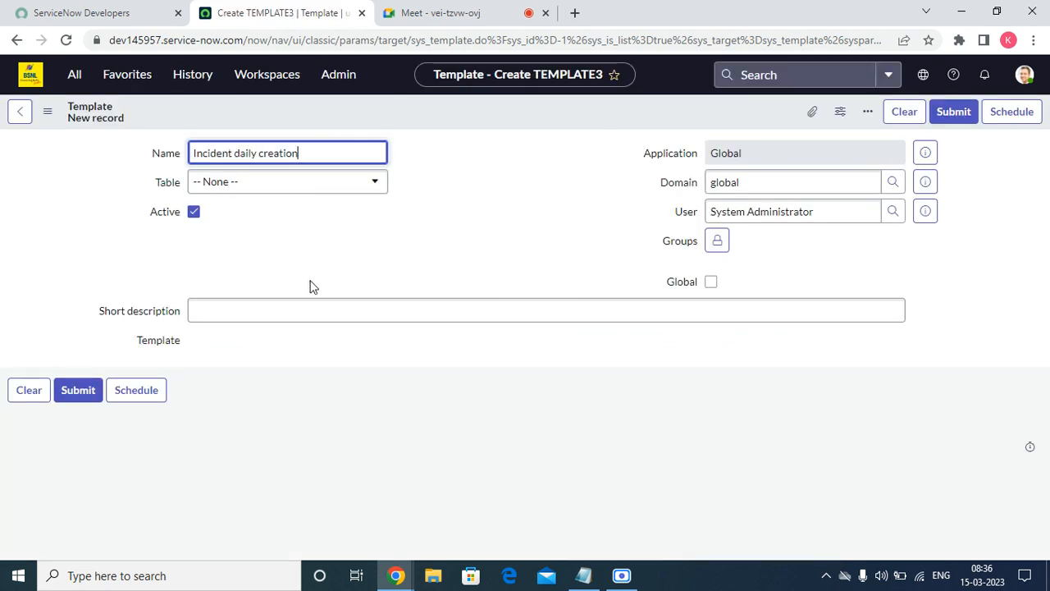
{"action": "right_click", "coordinate": [290, 311]}
{"action": "left_click", "coordinate": [332, 432]}
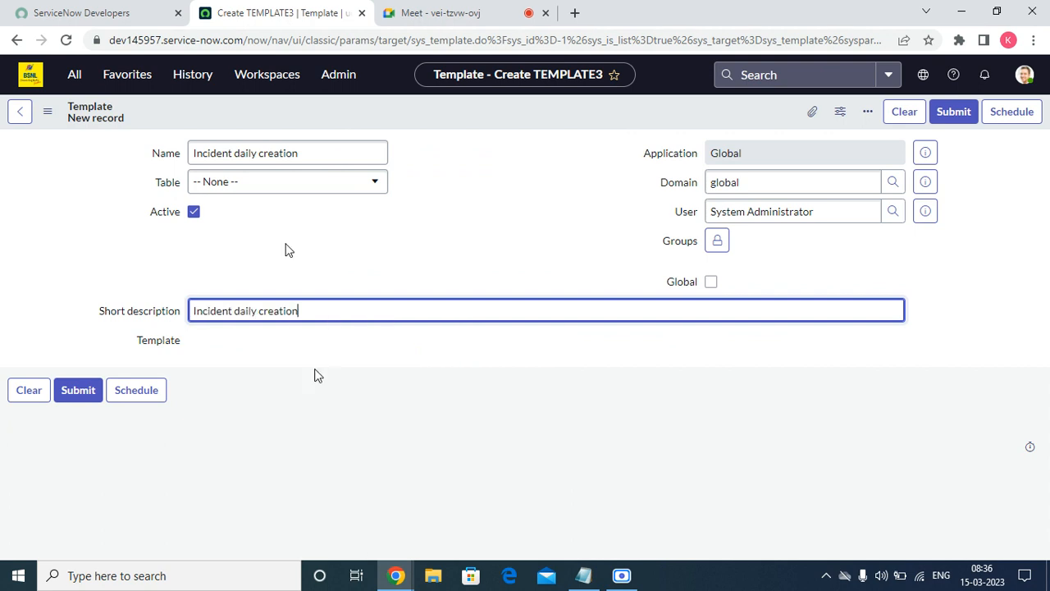
- Choose Incident [incident] as the table for the Global-scope template, keeping the assigned user
{"action": "left_click", "coordinate": [297, 183]}
{"action": "type", "text": "incide"}
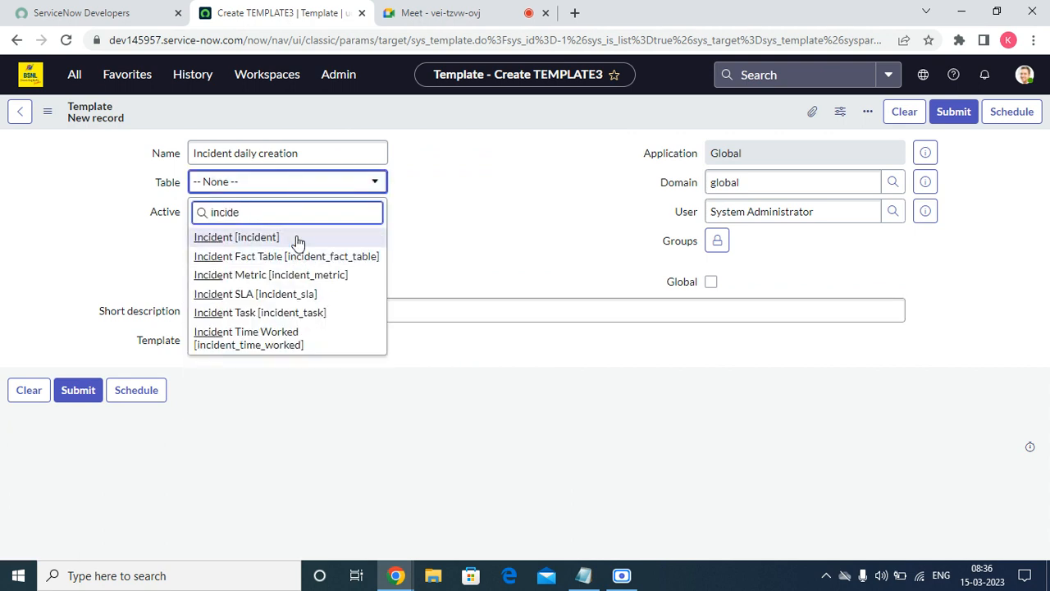
{"action": "left_click", "coordinate": [271, 238]}
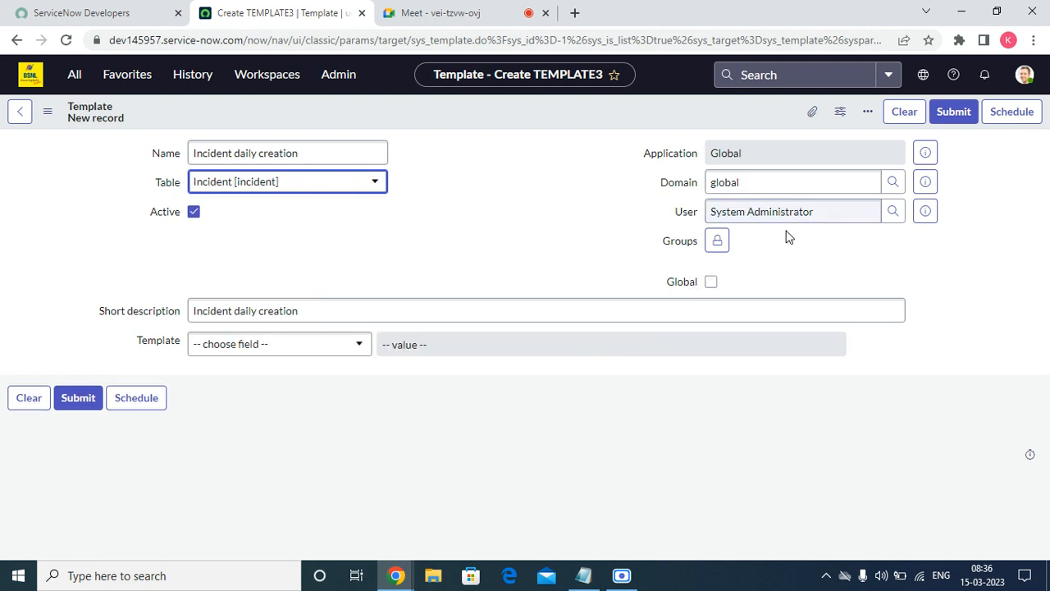
{"action": "left_click", "coordinate": [749, 211]}
{"action": "left_click", "coordinate": [750, 211]}
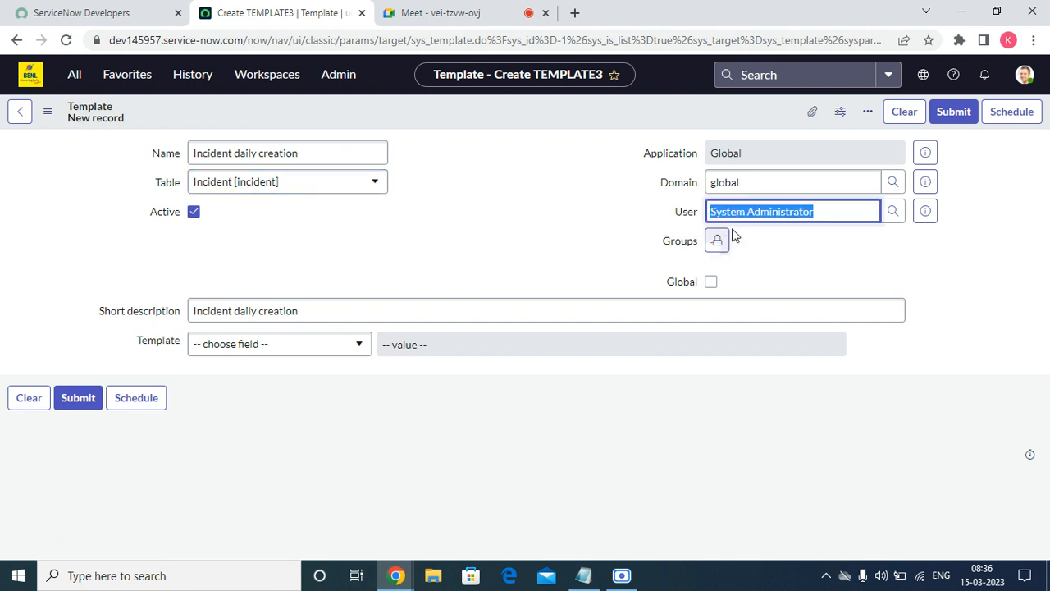
- Add Caller as the first template field and set it to the first user in the lookup list
{"action": "left_click", "coordinate": [295, 362]}
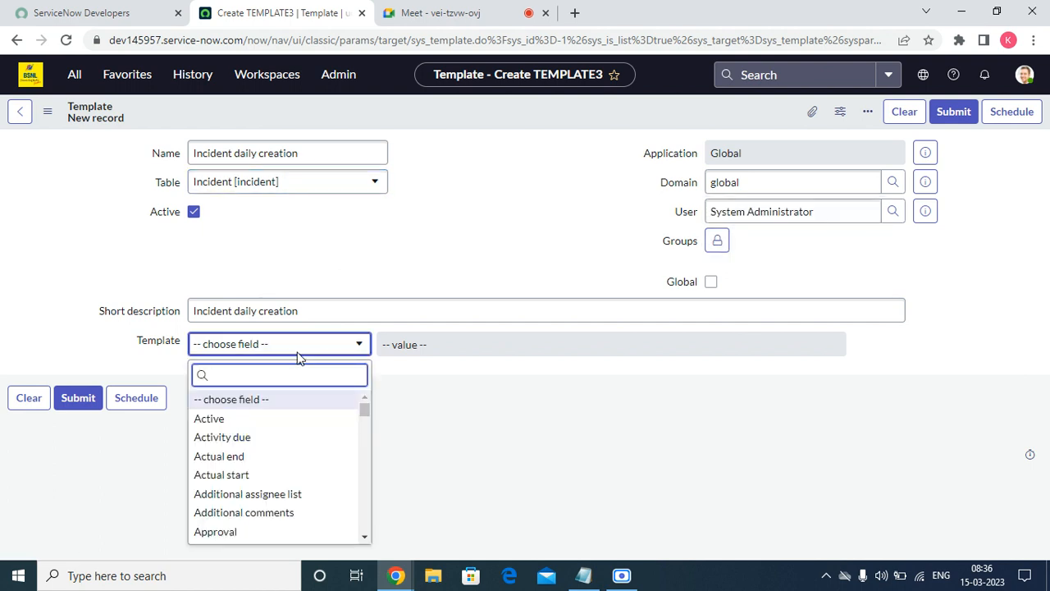
{"action": "type", "text": "call"}
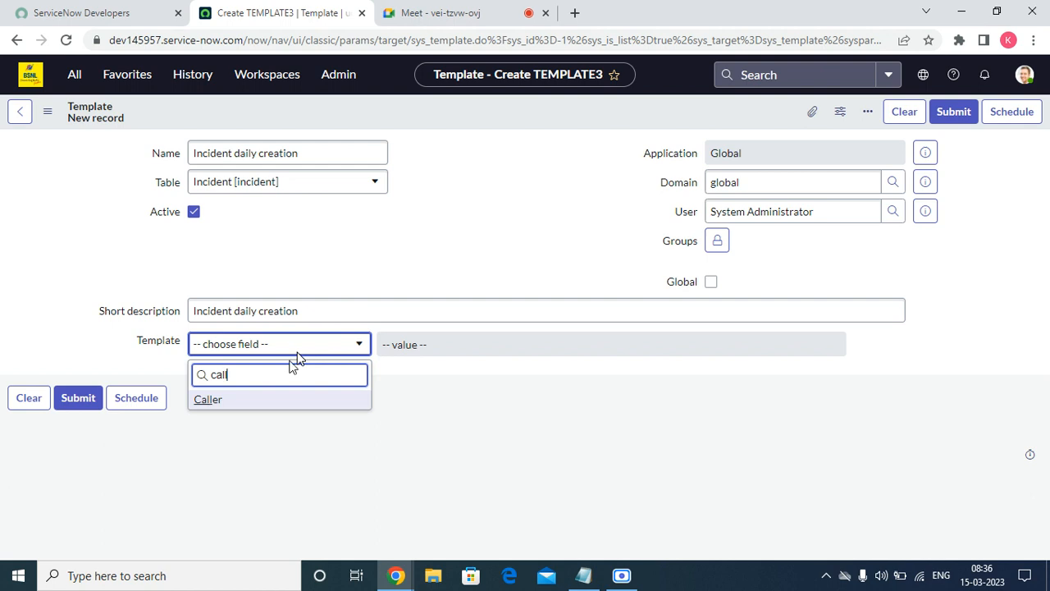
{"action": "left_click", "coordinate": [207, 399]}
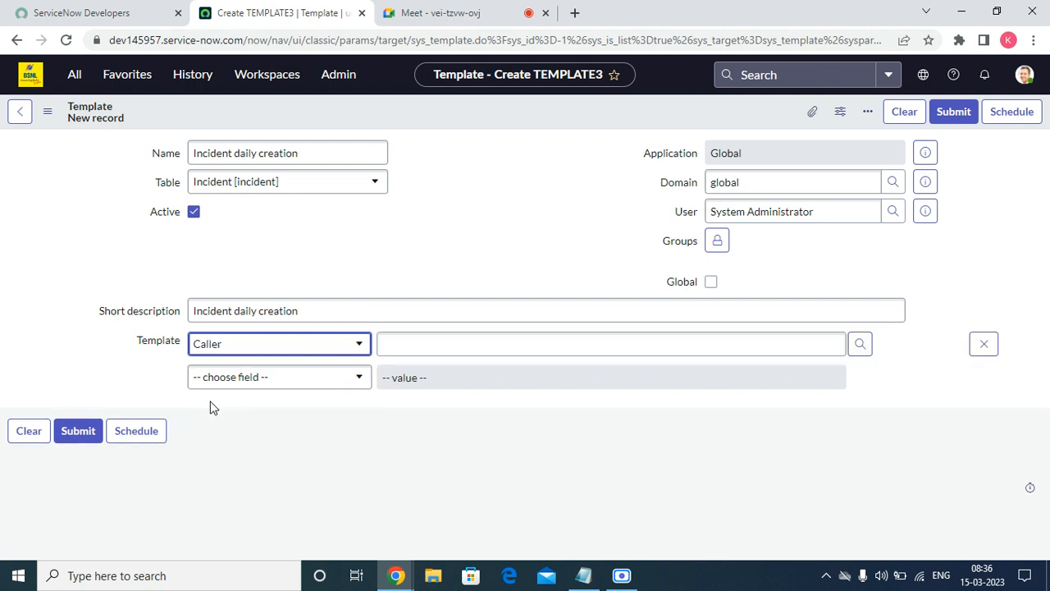
{"action": "left_click", "coordinate": [860, 344]}
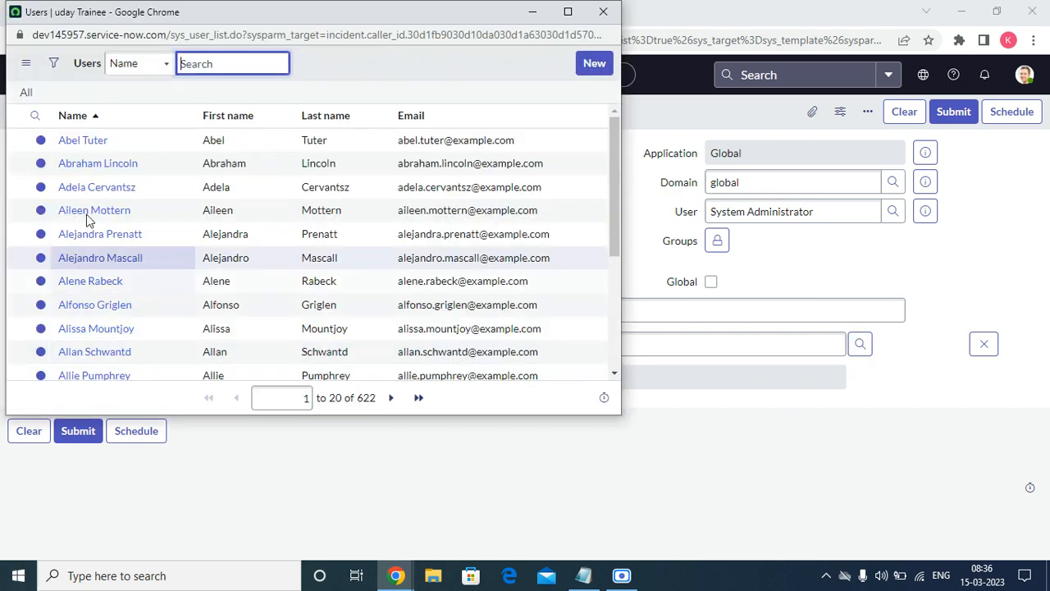
{"action": "left_click", "coordinate": [90, 148]}
{"action": "left_click", "coordinate": [89, 147]}
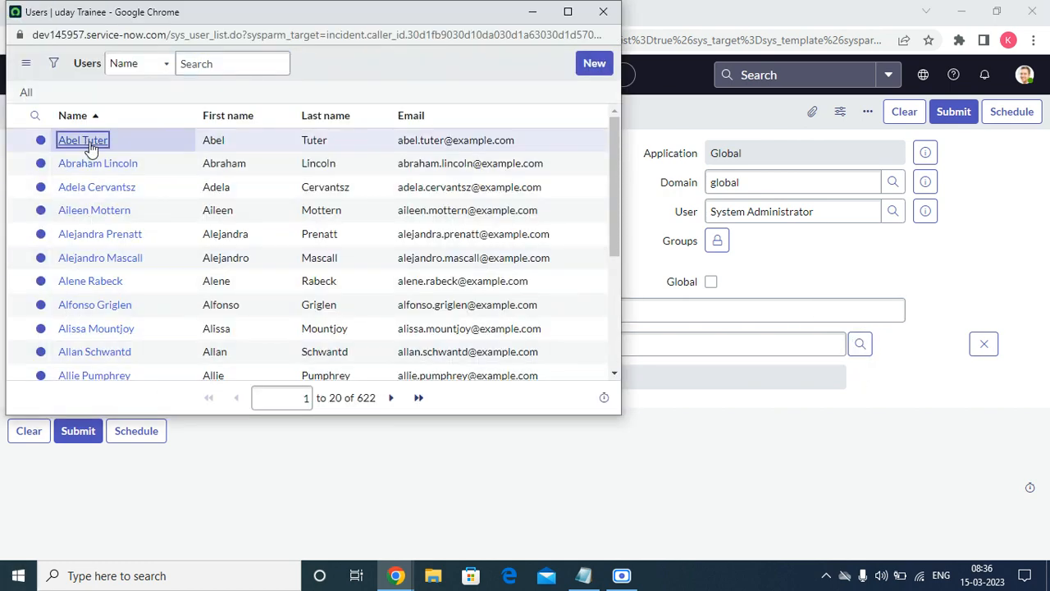
- Add Short description as the second template field and fill it with the copied text "Incident daily creation"
{"action": "left_click", "coordinate": [294, 382]}
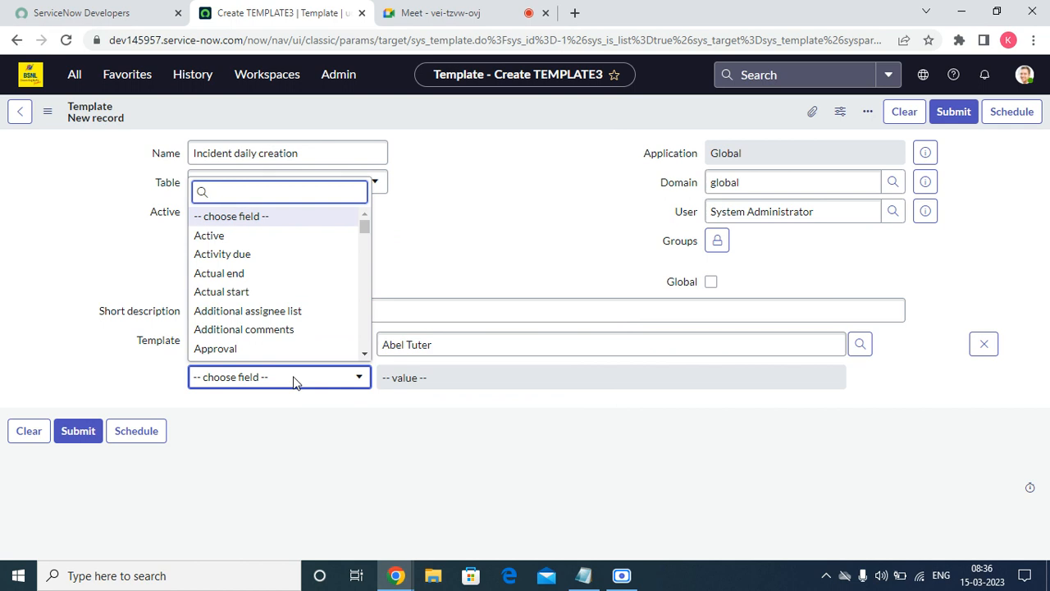
{"action": "type", "text": "sho"}
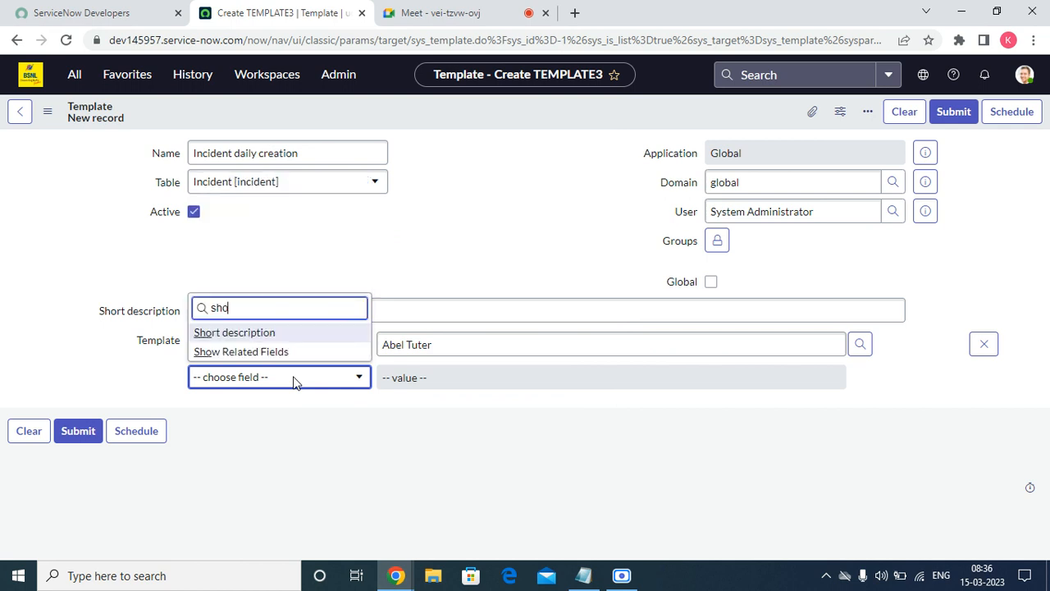
{"action": "left_click", "coordinate": [299, 333]}
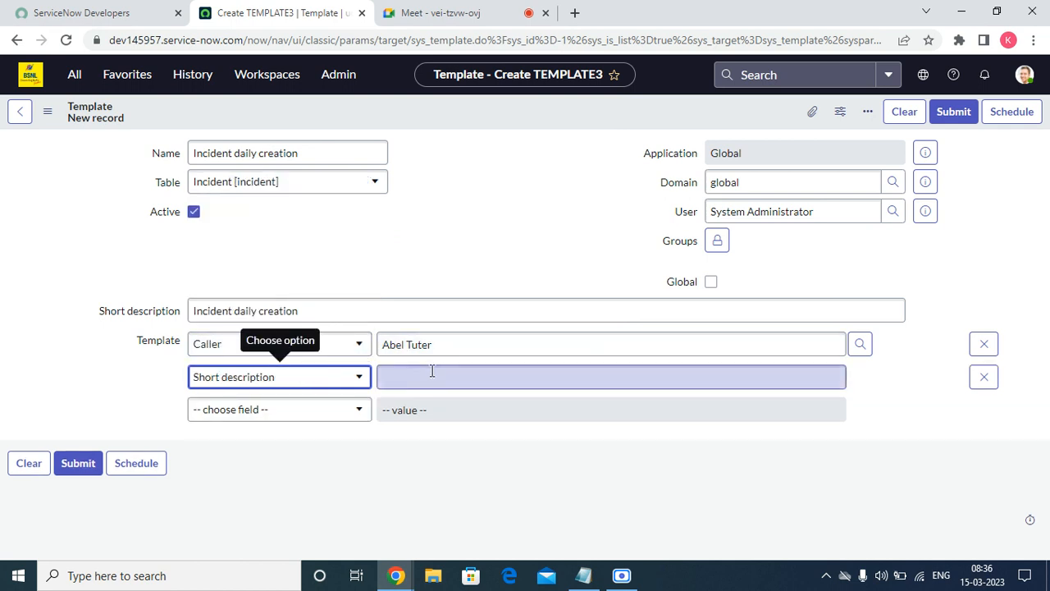
{"action": "right_click", "coordinate": [431, 371]}
{"action": "left_click", "coordinate": [471, 246]}
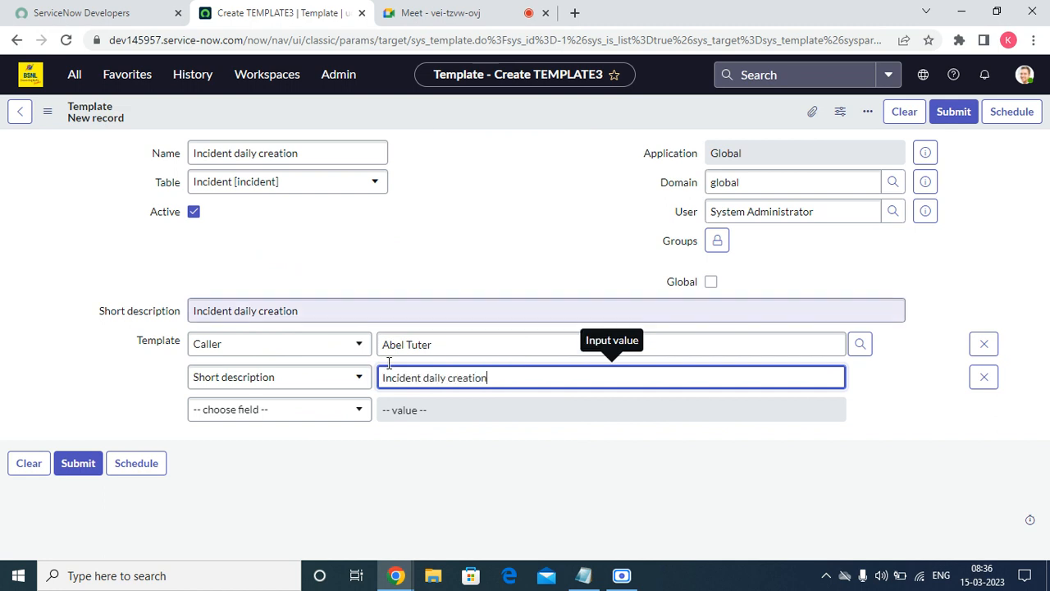
- Add Description as the third template field
{"action": "left_click", "coordinate": [326, 416]}
{"action": "type", "text": "dec"}
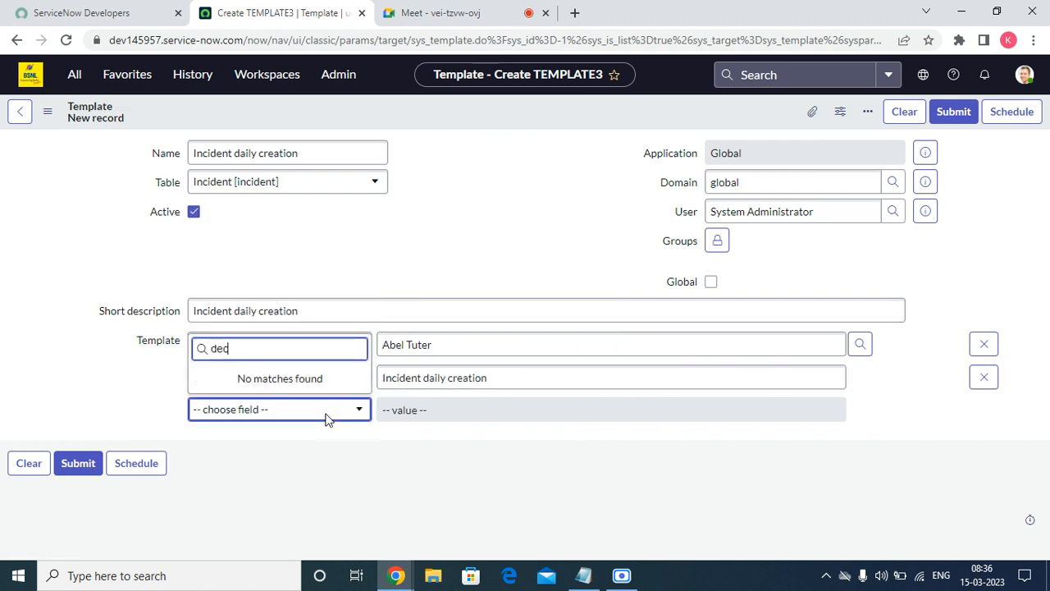
{"action": "key", "text": "BackSpace"}
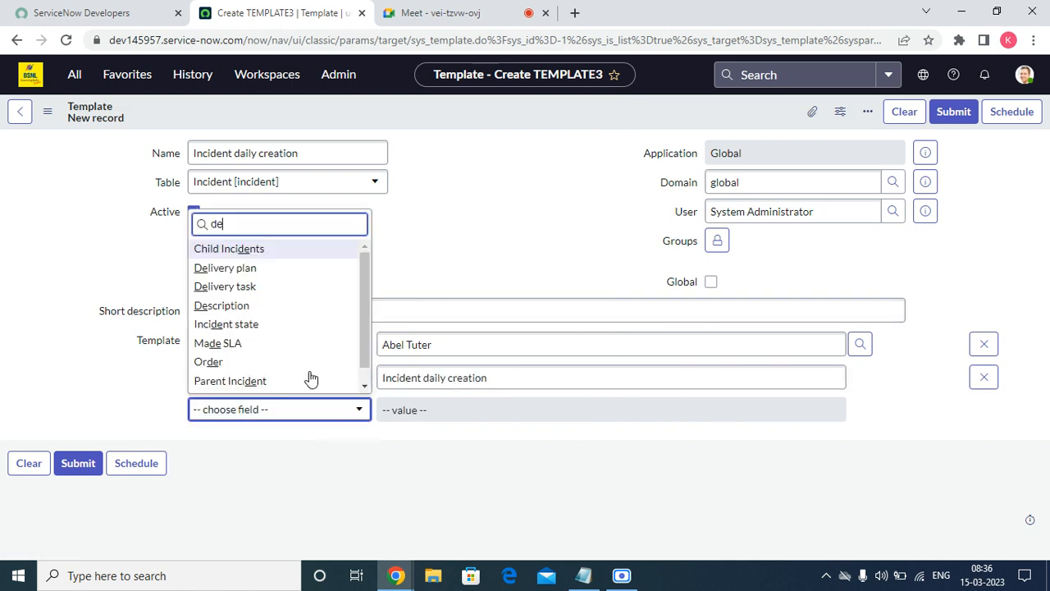
{"action": "type", "text": "s"}
{"action": "left_click", "coordinate": [261, 382]}
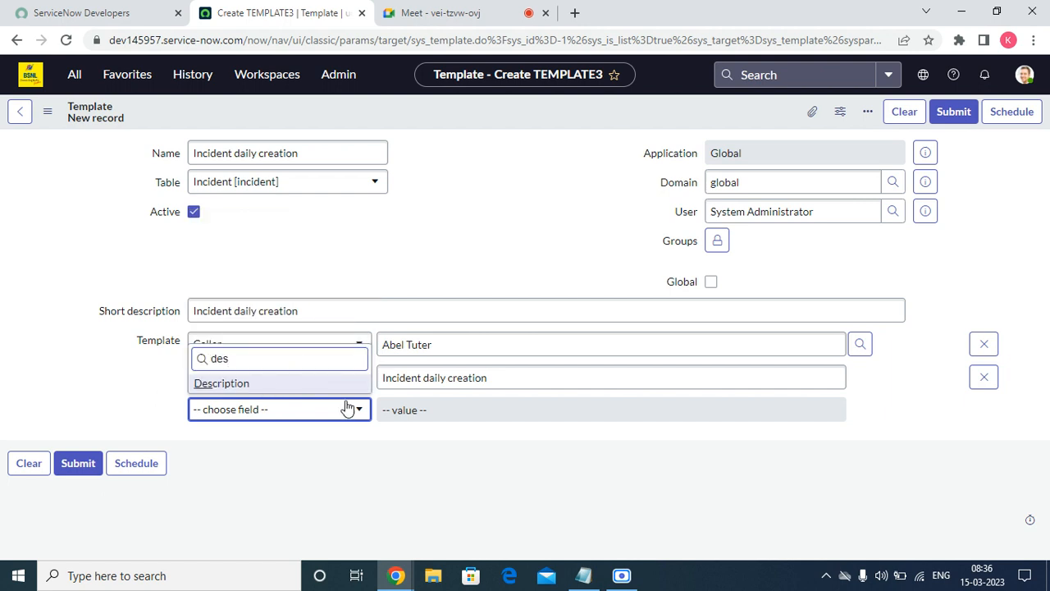
{"action": "right_click", "coordinate": [378, 412]}
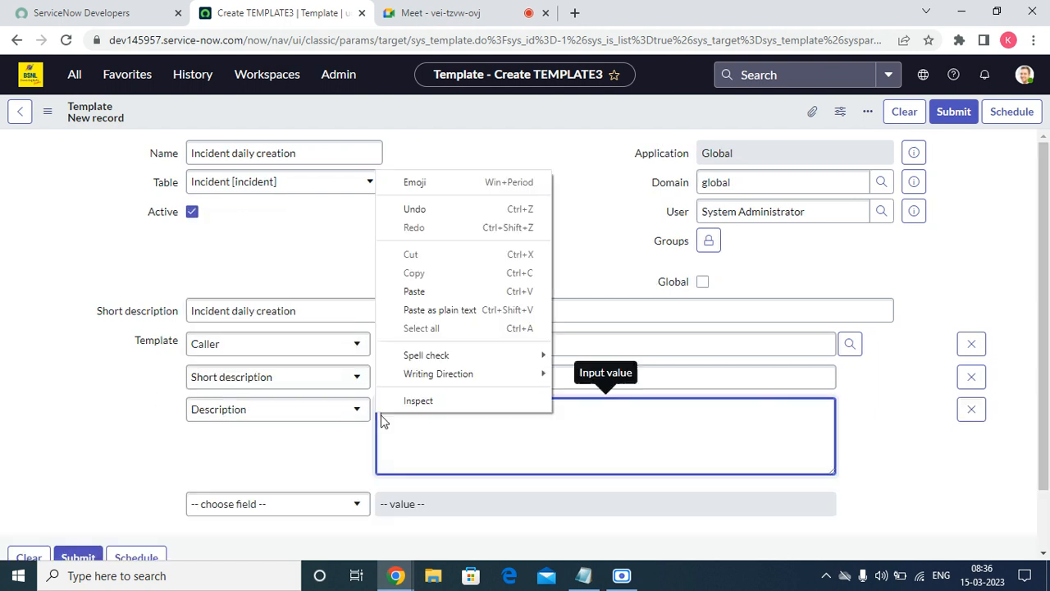
{"action": "left_click", "coordinate": [429, 289]}
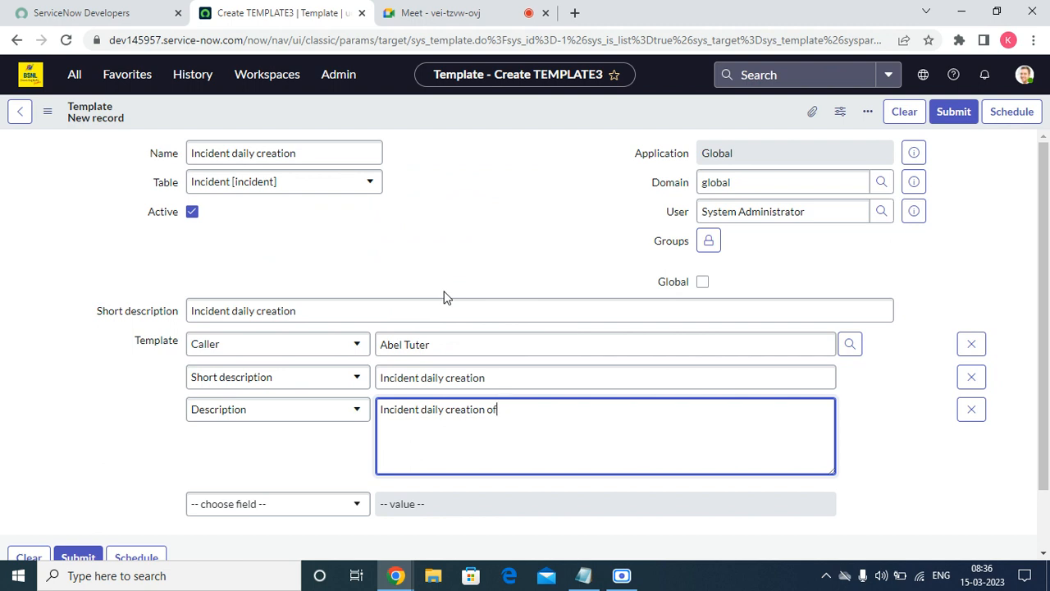
{"action": "key", "text": "BackSpace"}
{"action": "key", "text": "BackSpace"}
{"action": "key", "text": "BackSpace"}
{"action": "key", "text": "BackSpace"}
{"action": "key", "text": "BackSpace"}
{"action": "key", "text": "BackSpace"}
{"action": "key", "text": "BackSpace"}
{"action": "key", "text": "BackSpace"}
{"action": "key", "text": "BackSpace"}
{"action": "key", "text": "BackSpace"}
{"action": "key", "text": "BackSpace"}
{"action": "key", "text": "BackSpace"}
{"action": "key", "text": "BackSpace"}
{"action": "key", "text": "BackSpace"}
{"action": "key", "text": "BackSpace"}
{"action": "key", "text": "BackSpace"}
{"action": "key", "text": "BackSpace"}
{"action": "key", "text": "BackSpace"}
{"action": "key", "text": "BackSpace"}
{"action": "key", "text": "BackSpace"}
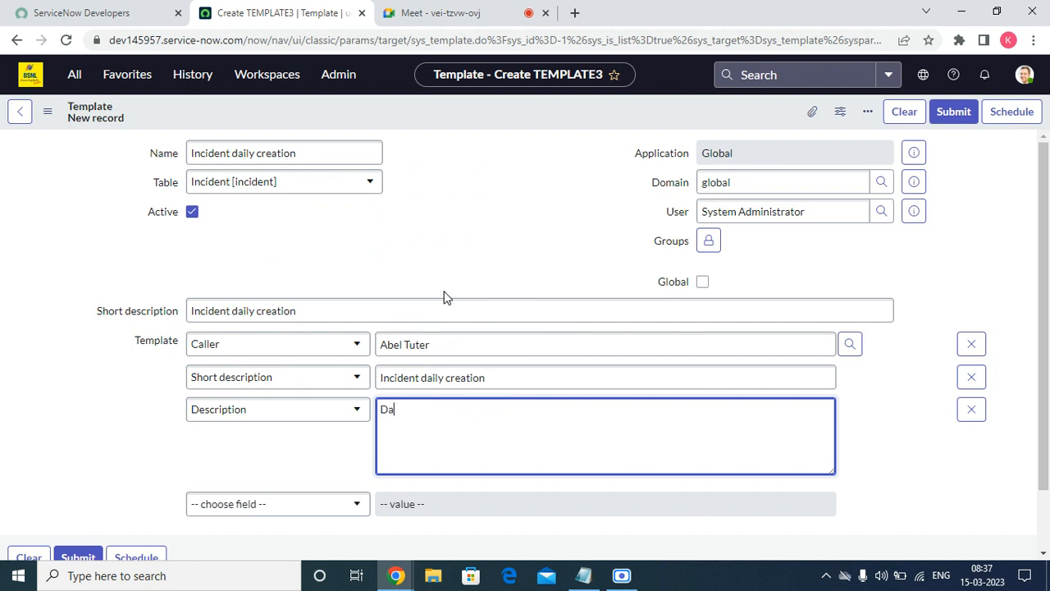
- Set the Description field value to "Daily creation of incident to check the measurements.", correcting the spelling of the last word
{"action": "type", "text": "Daily creation fo"}
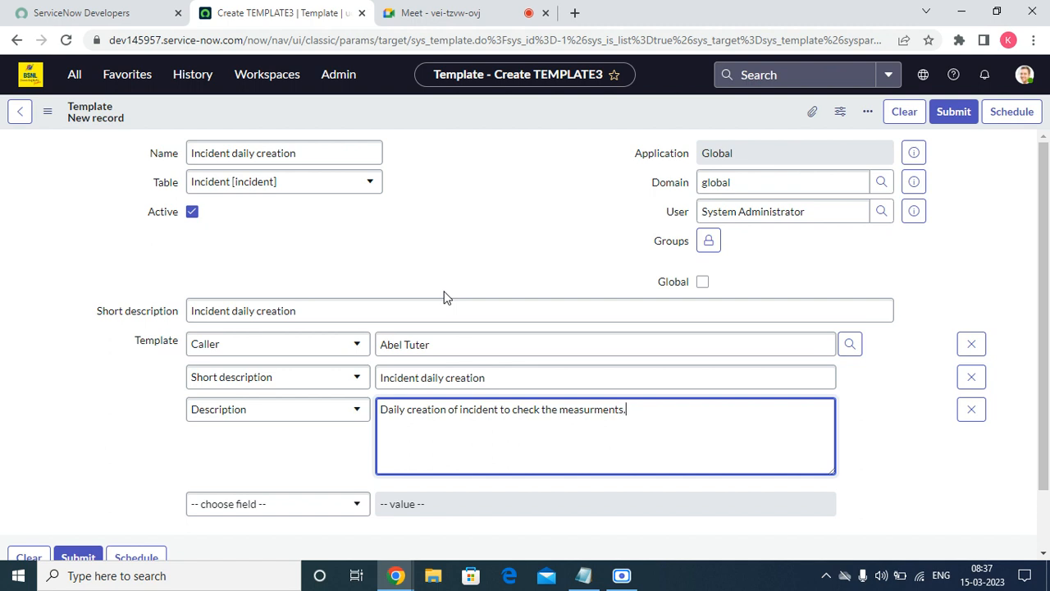
{"action": "right_click", "coordinate": [592, 416]}
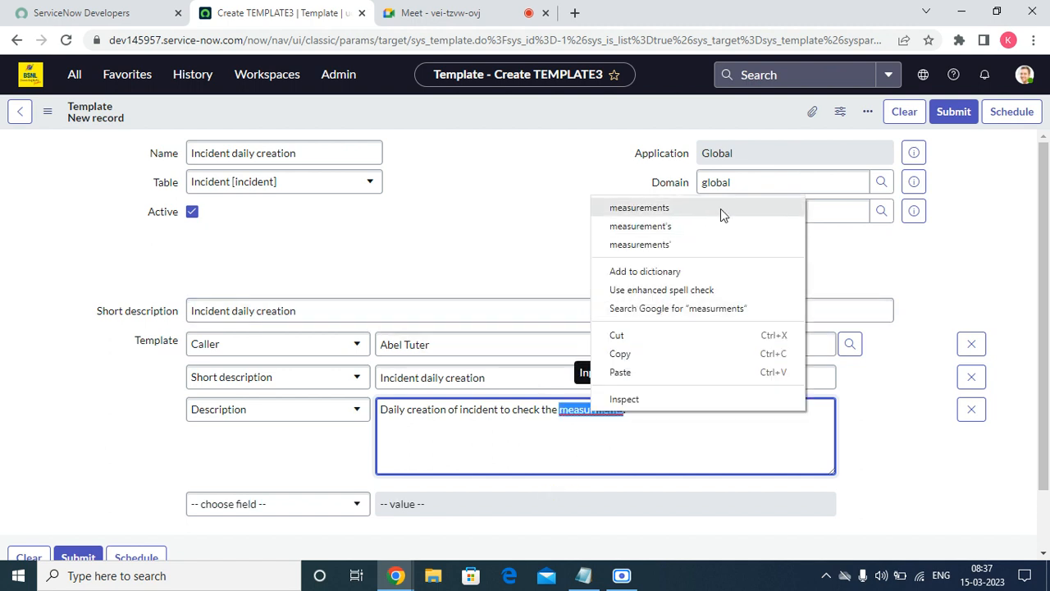
{"action": "left_click", "coordinate": [714, 244]}
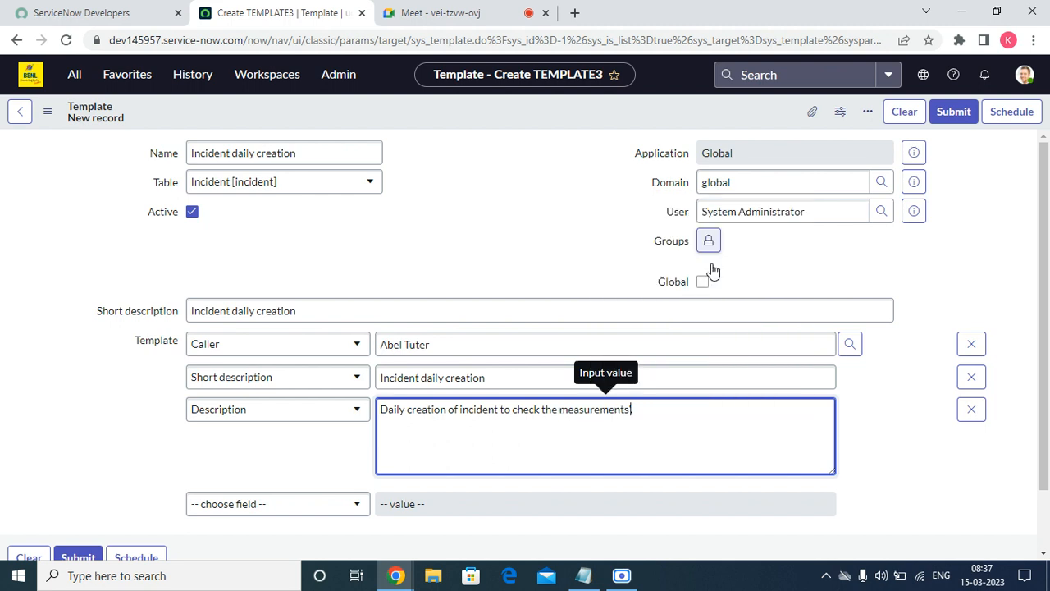
{"action": "key", "text": "BackSpace"}
{"action": "key", "text": "BackSpace"}
{"action": "key", "text": "BackSpace"}
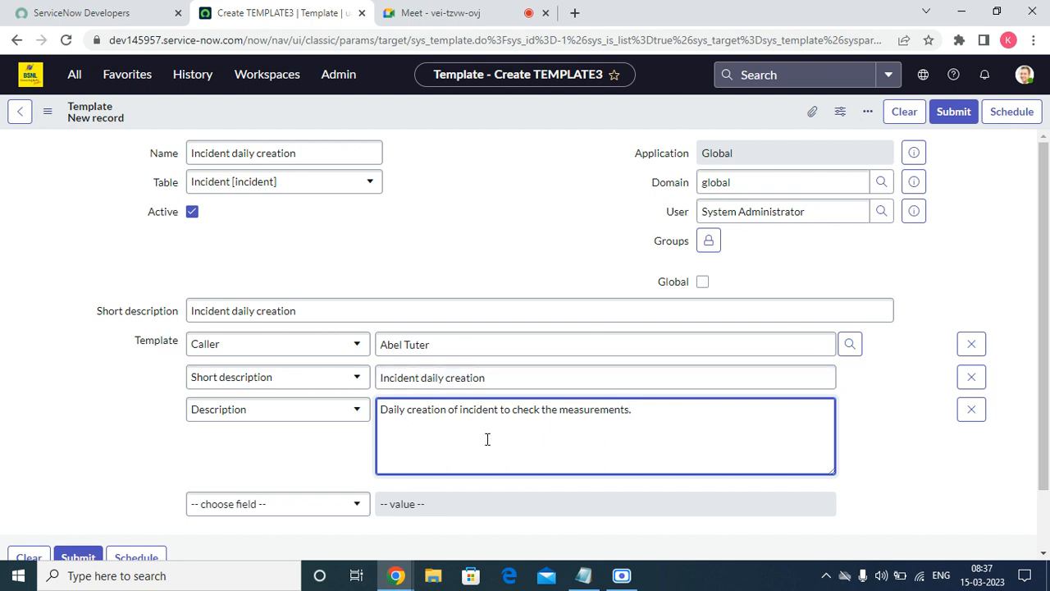
{"action": "left_click", "coordinate": [288, 451]}
- Add Impact as a template field and set it to 2 - Medium
{"action": "left_click", "coordinate": [256, 500]}
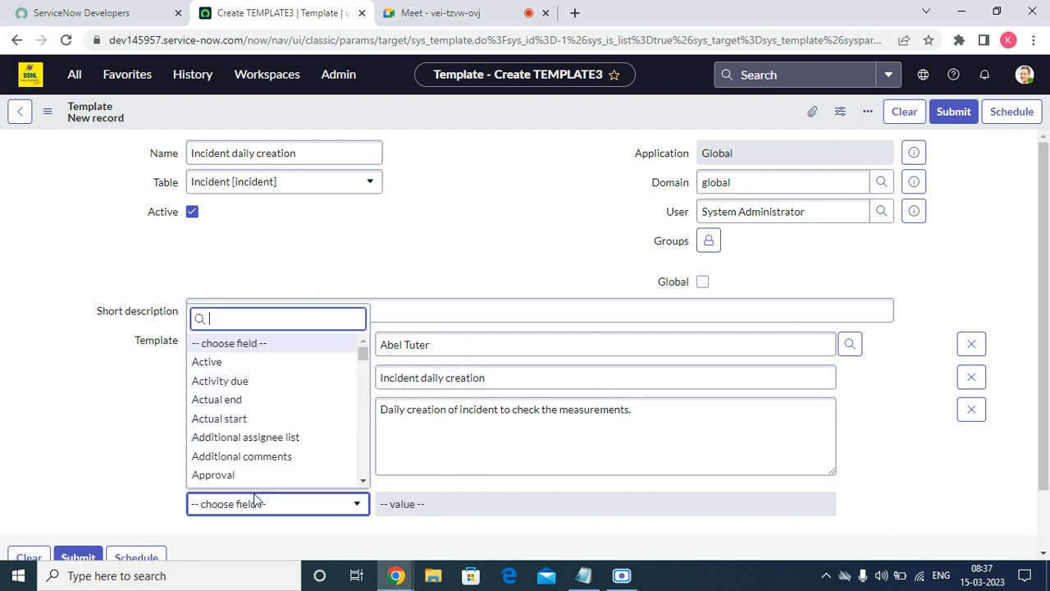
{"action": "type", "text": "imp"}
{"action": "left_click", "coordinate": [220, 479]}
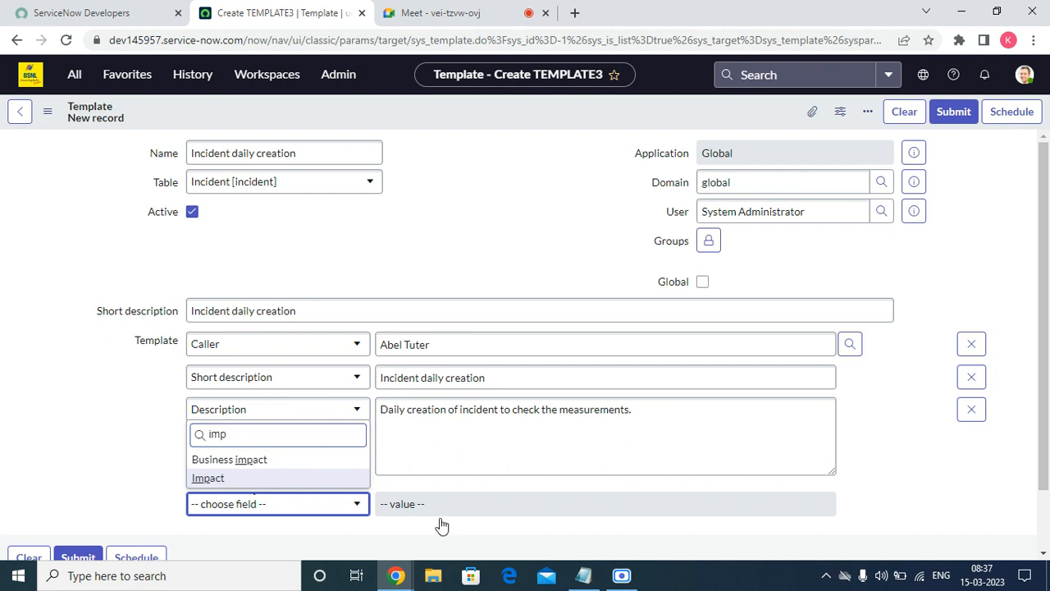
{"action": "left_click", "coordinate": [487, 502]}
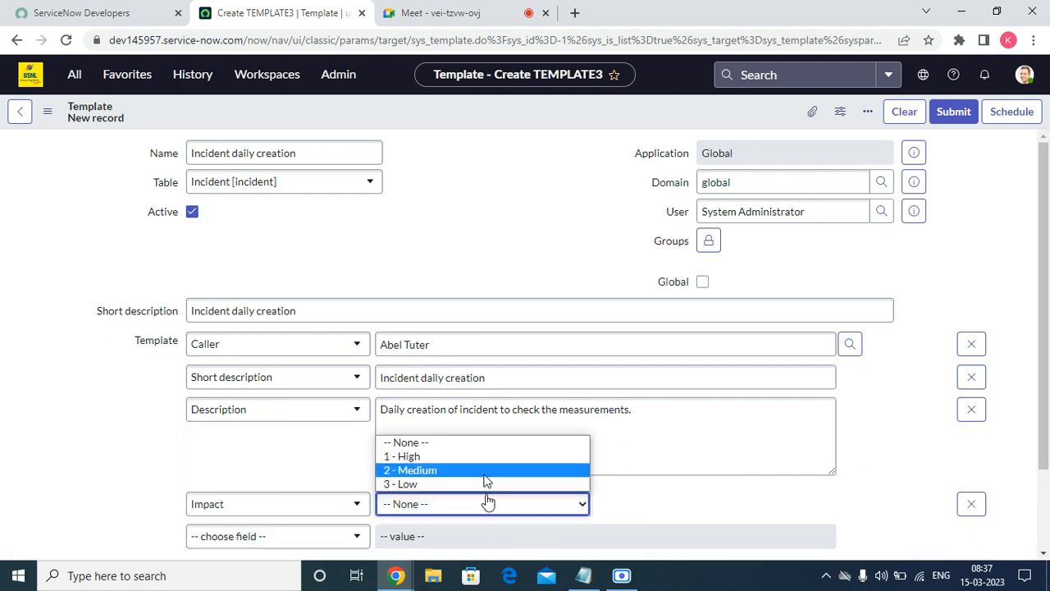
{"action": "left_click", "coordinate": [487, 465]}
- Add Urgency as a template field and set it to 2 - Medium
{"action": "scroll", "coordinate": [410, 469], "scroll_direction": "down", "scroll_amount": 2}
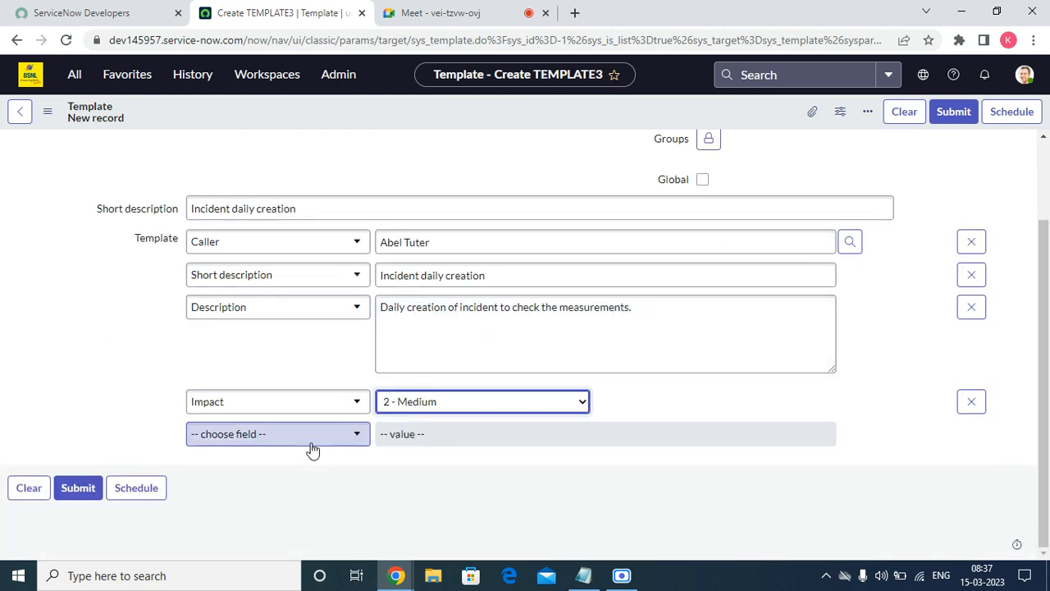
{"action": "left_click", "coordinate": [311, 440]}
{"action": "type", "text": "urg"}
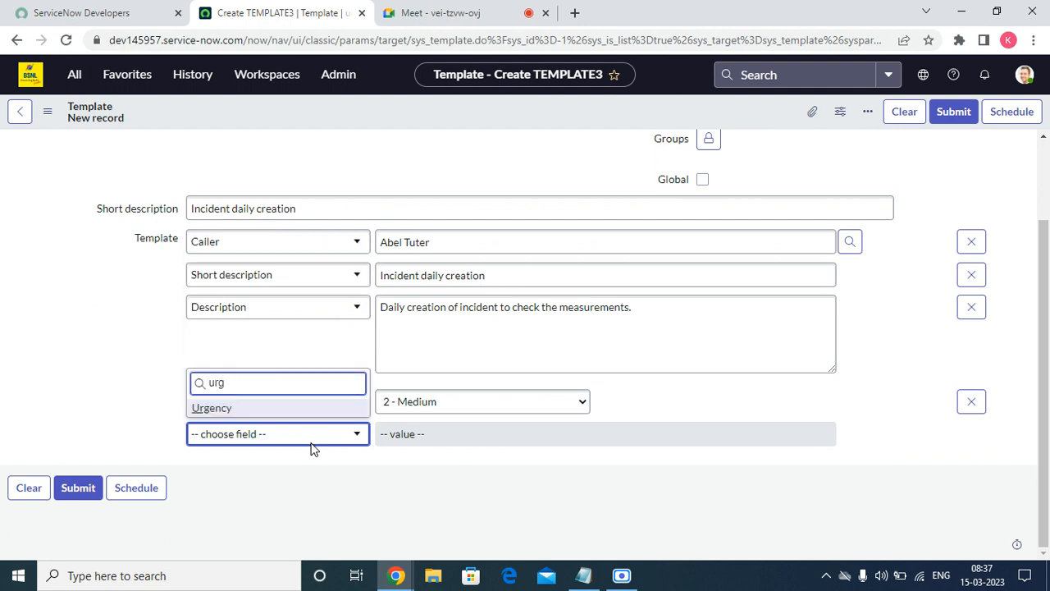
{"action": "key", "text": "Return"}
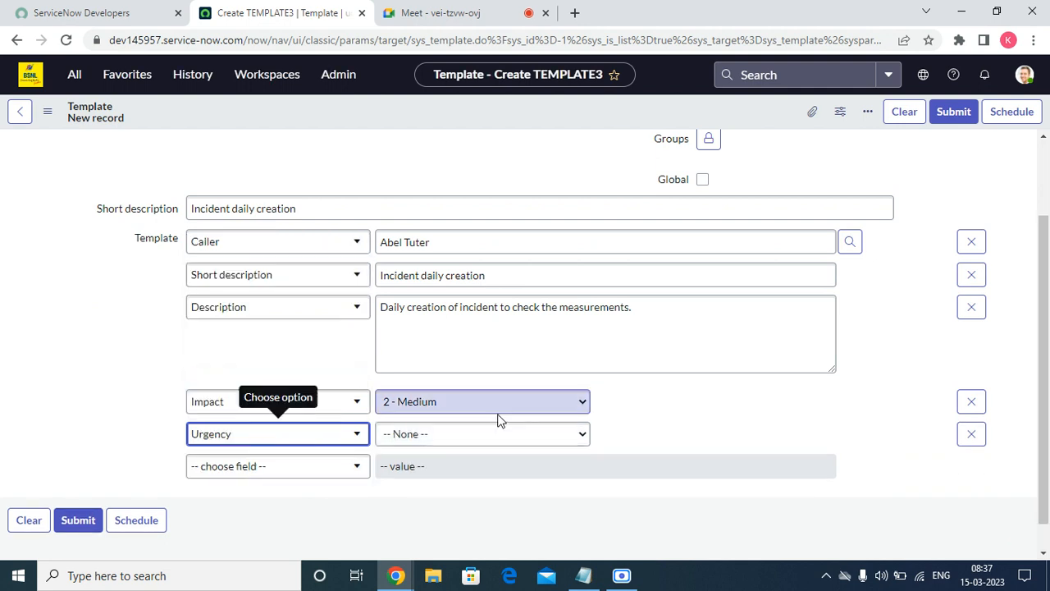
{"action": "left_click", "coordinate": [465, 439]}
{"action": "left_click", "coordinate": [432, 482]}
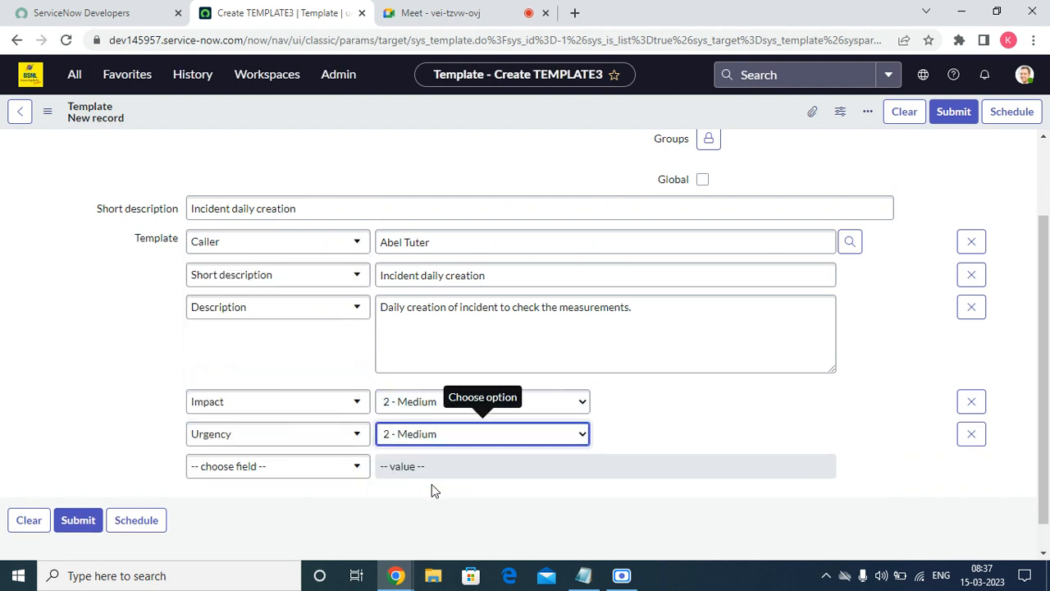
- Add Category as a template field and set it to Hardware
{"action": "left_click", "coordinate": [366, 474]}
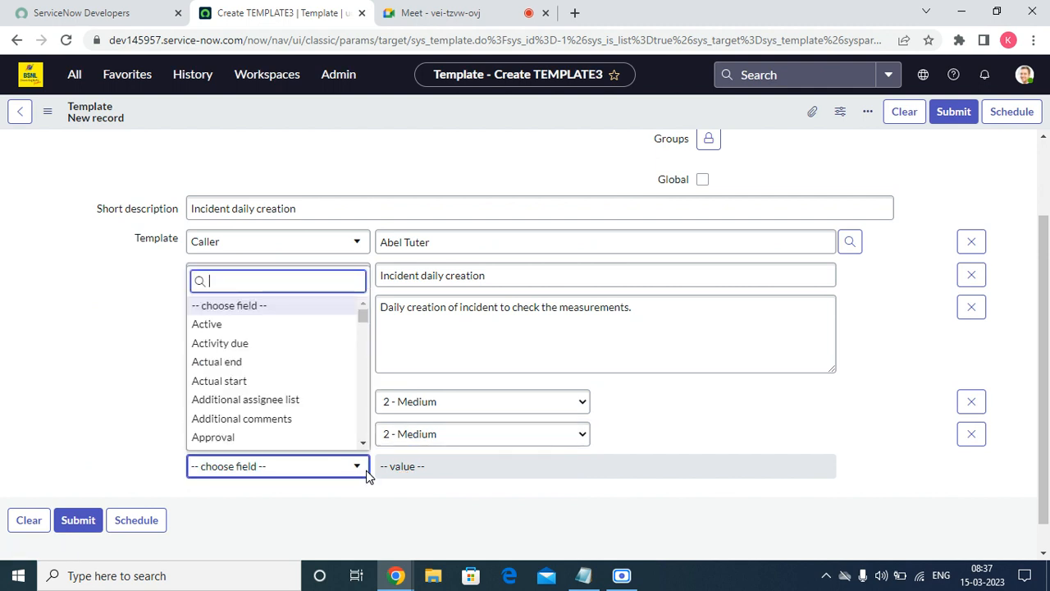
{"action": "type", "text": "cat"}
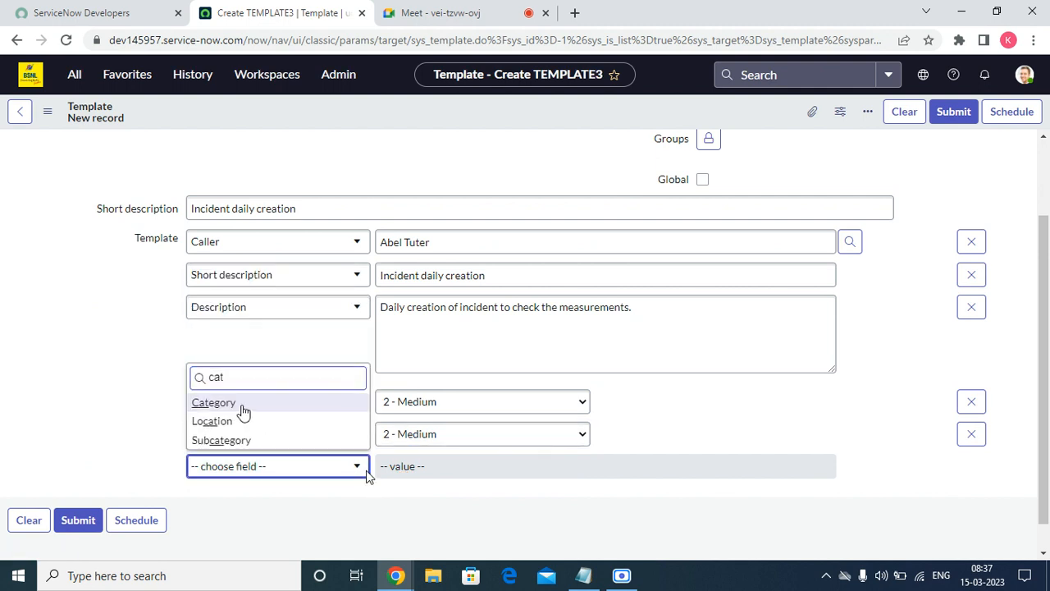
{"action": "key", "text": "Return"}
{"action": "left_click", "coordinate": [438, 464]}
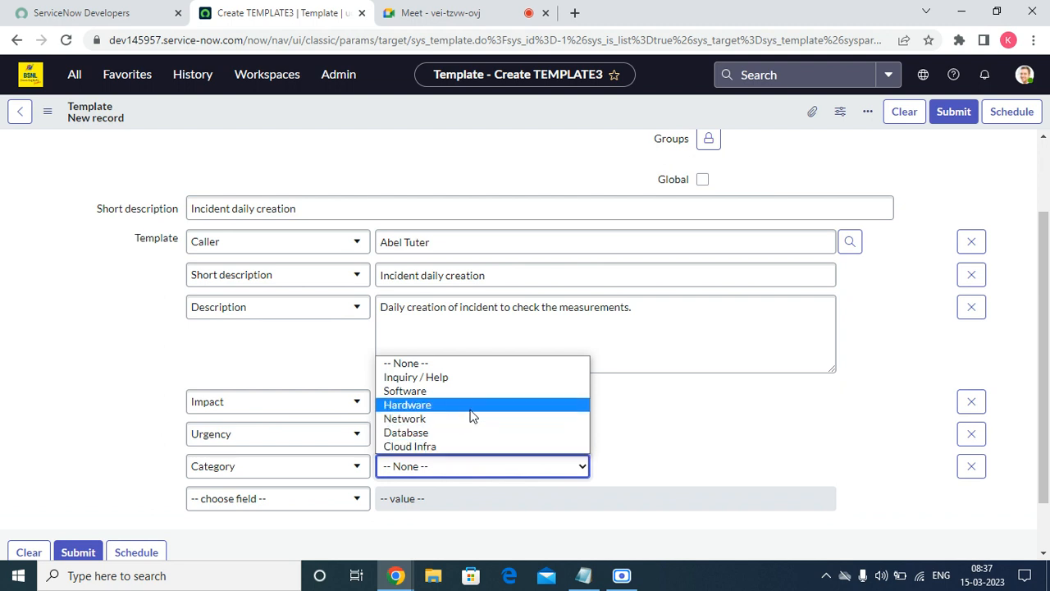
{"action": "left_click", "coordinate": [470, 407]}
- Add Assignment group as a template field and choose Service Desk from the groups lookup
{"action": "left_click", "coordinate": [265, 510]}
{"action": "type", "text": "a"}
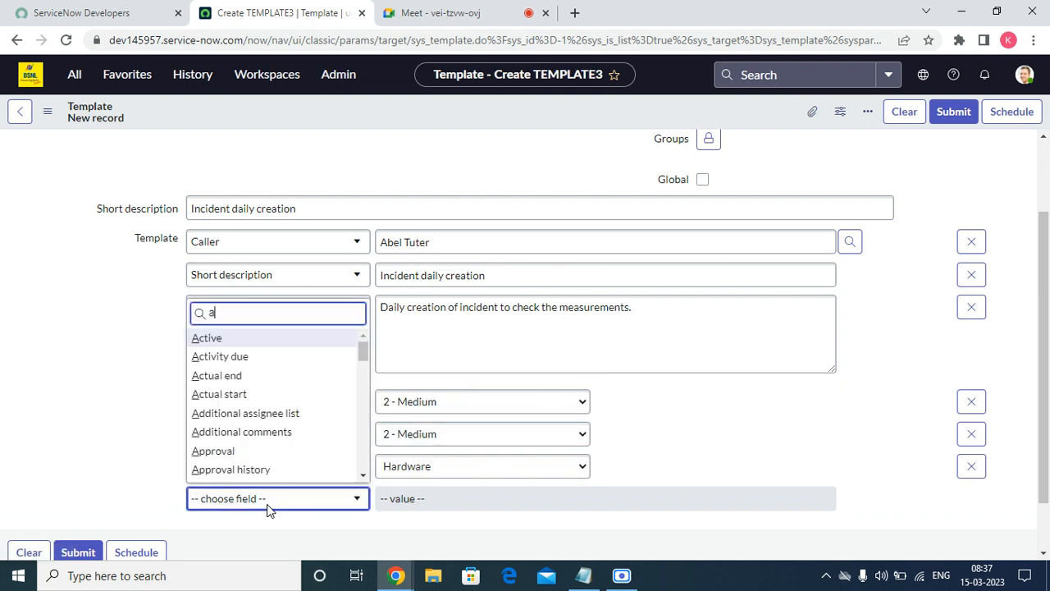
{"action": "type", "text": "ss"}
{"action": "left_click", "coordinate": [270, 453]}
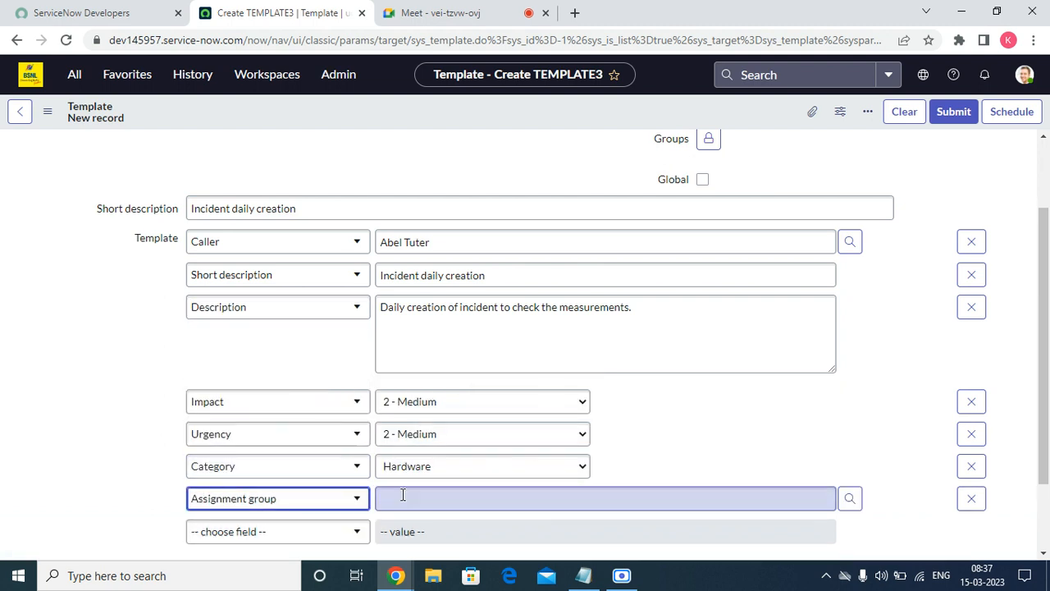
{"action": "left_click", "coordinate": [848, 498]}
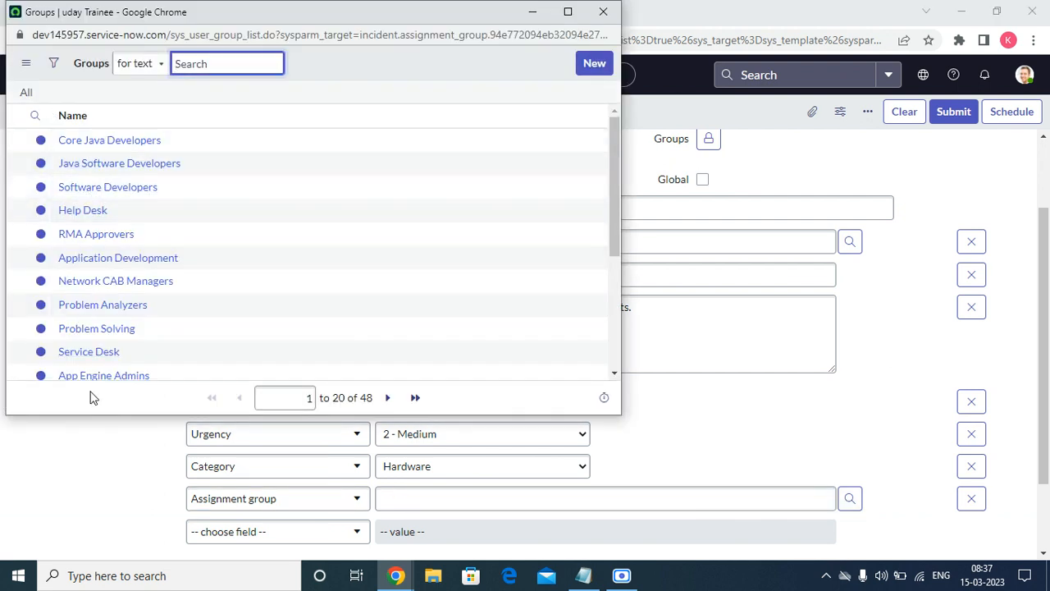
{"action": "scroll", "coordinate": [167, 323], "scroll_direction": "down", "scroll_amount": 3}
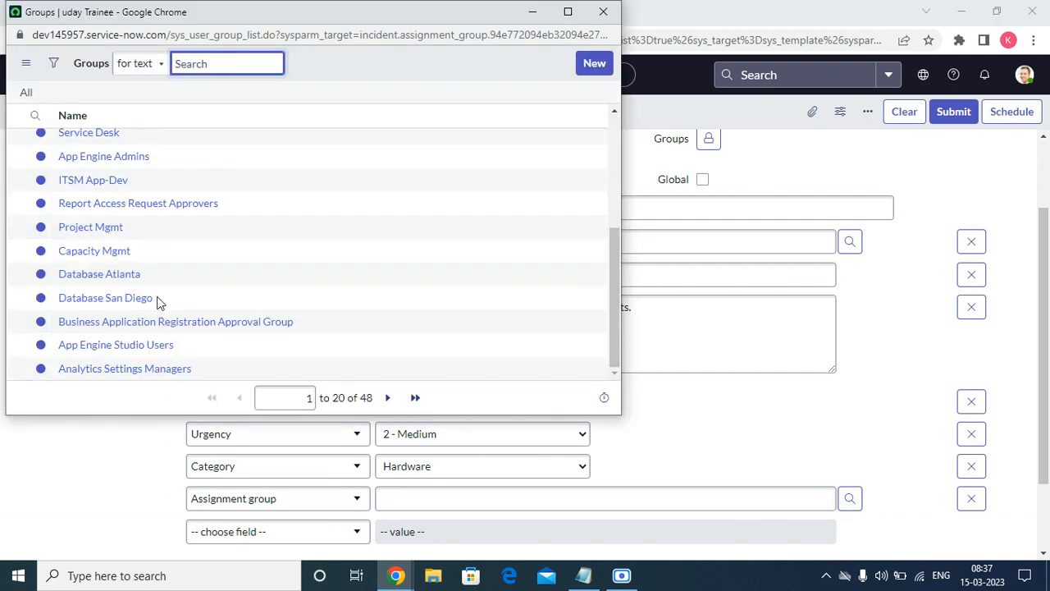
{"action": "left_click", "coordinate": [97, 133]}
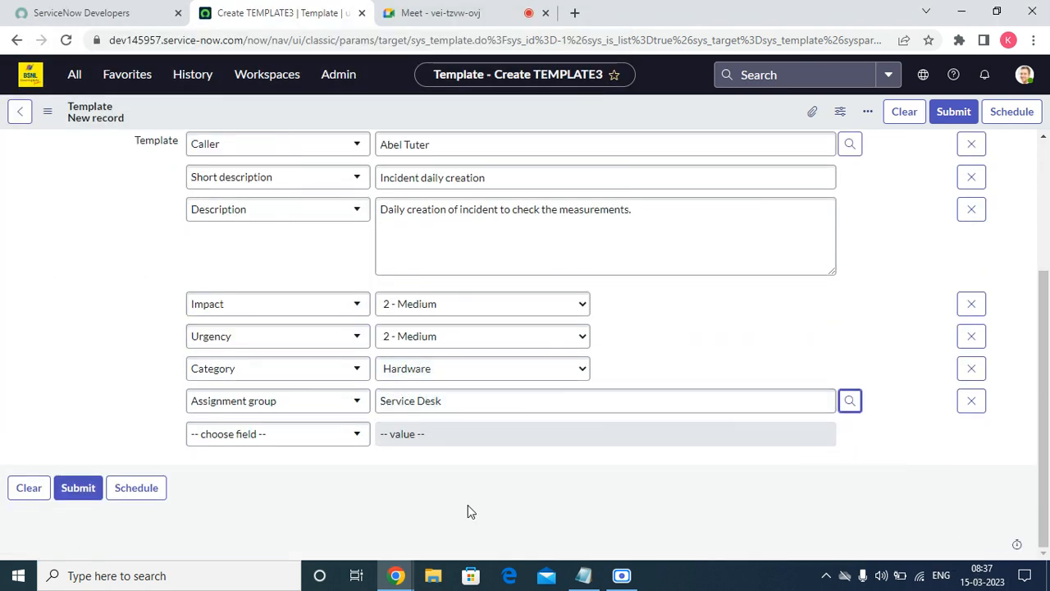
- Save the completed template record while staying on its form
{"action": "scroll", "coordinate": [574, 410], "scroll_direction": "up", "scroll_amount": 3}
{"action": "right_click", "coordinate": [546, 106]}
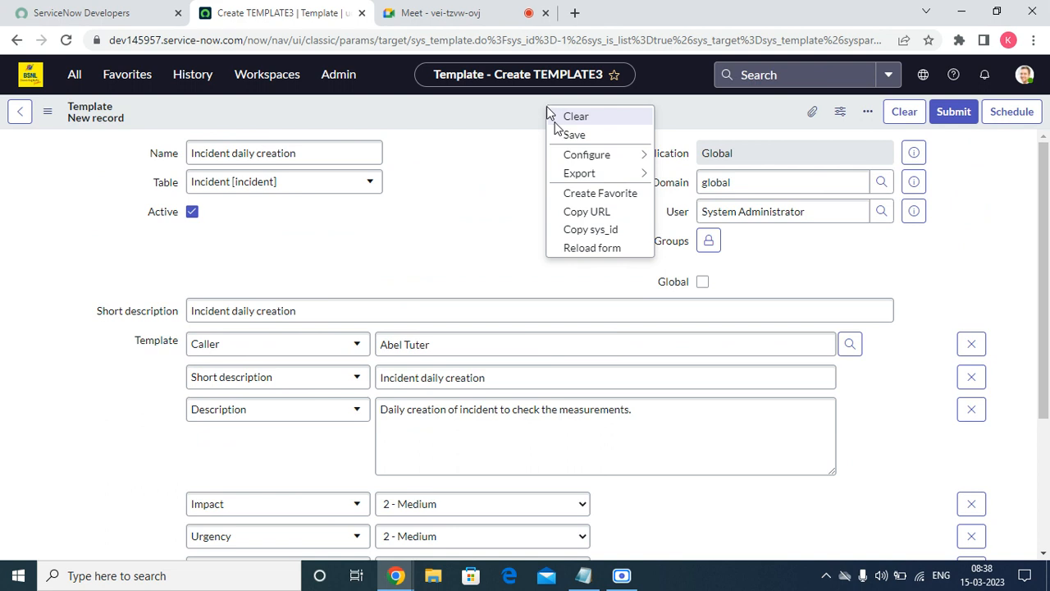
{"action": "left_click", "coordinate": [565, 138]}
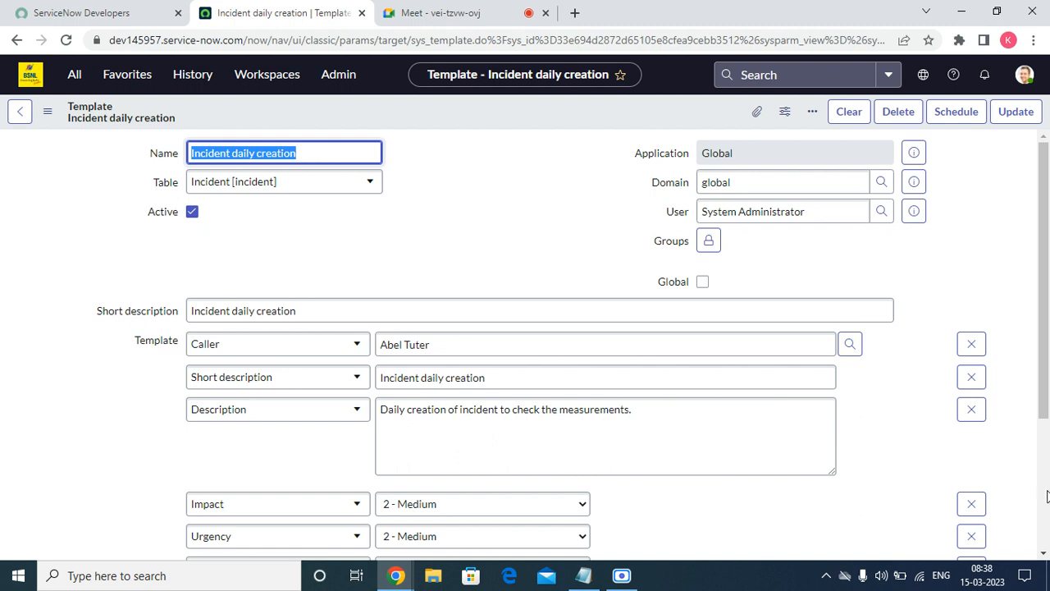
- Start a scheduled entity generation from the saved template and set its time zone to GMT
{"action": "scroll", "coordinate": [1021, 433], "scroll_direction": "down", "scroll_amount": 3}
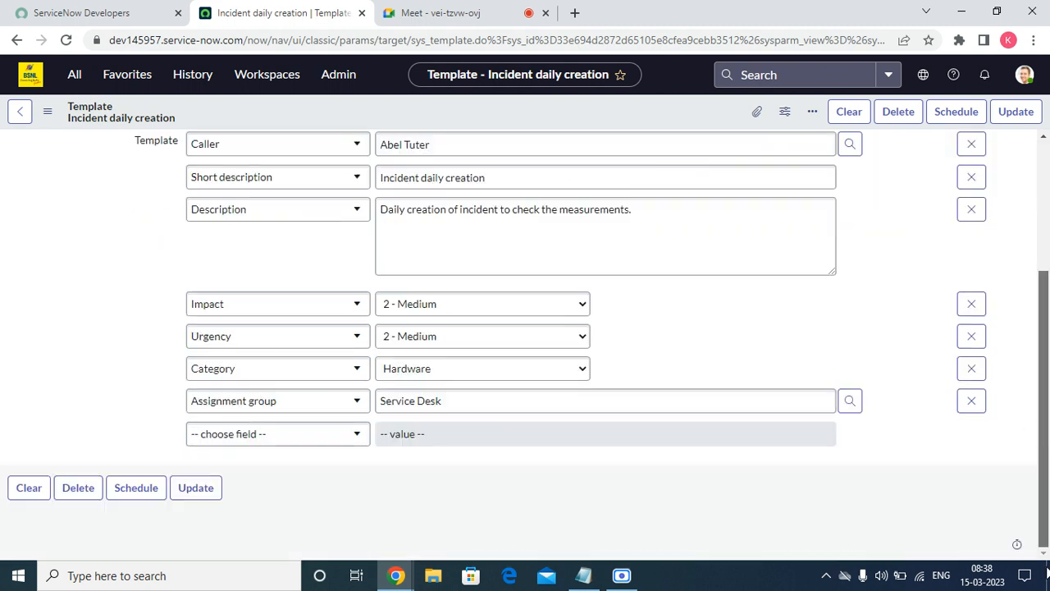
{"action": "left_click", "coordinate": [140, 498]}
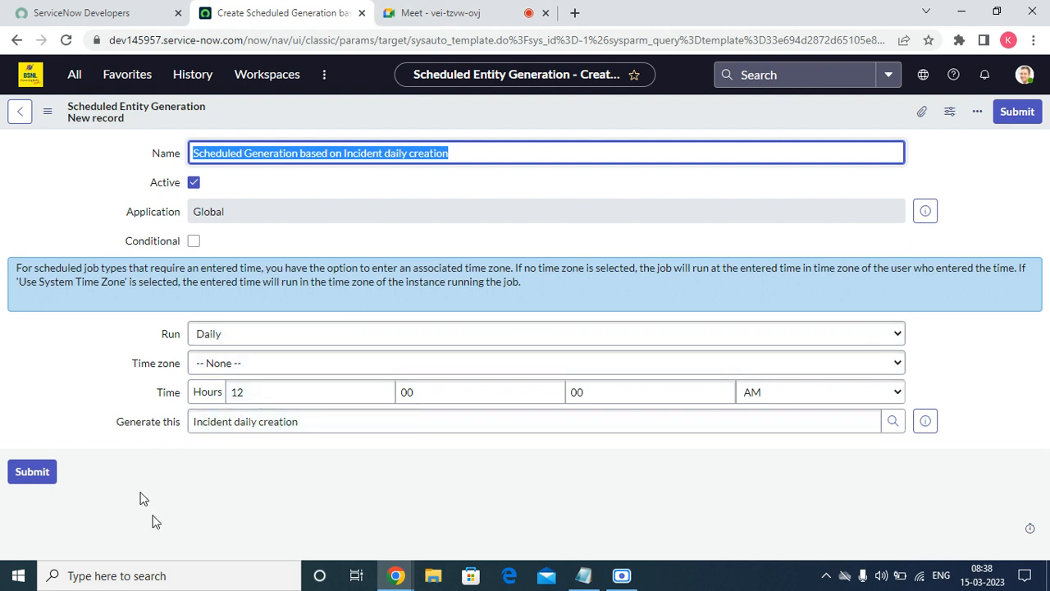
{"action": "left_click", "coordinate": [257, 371]}
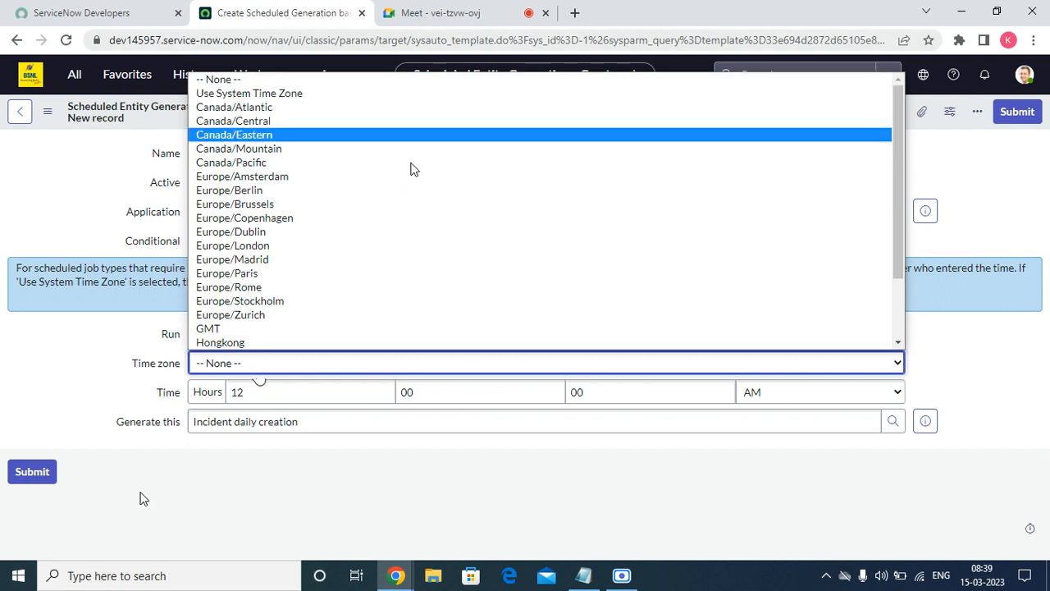
{"action": "scroll", "coordinate": [385, 180], "scroll_direction": "down", "scroll_amount": 2}
{"action": "left_click", "coordinate": [264, 246]}
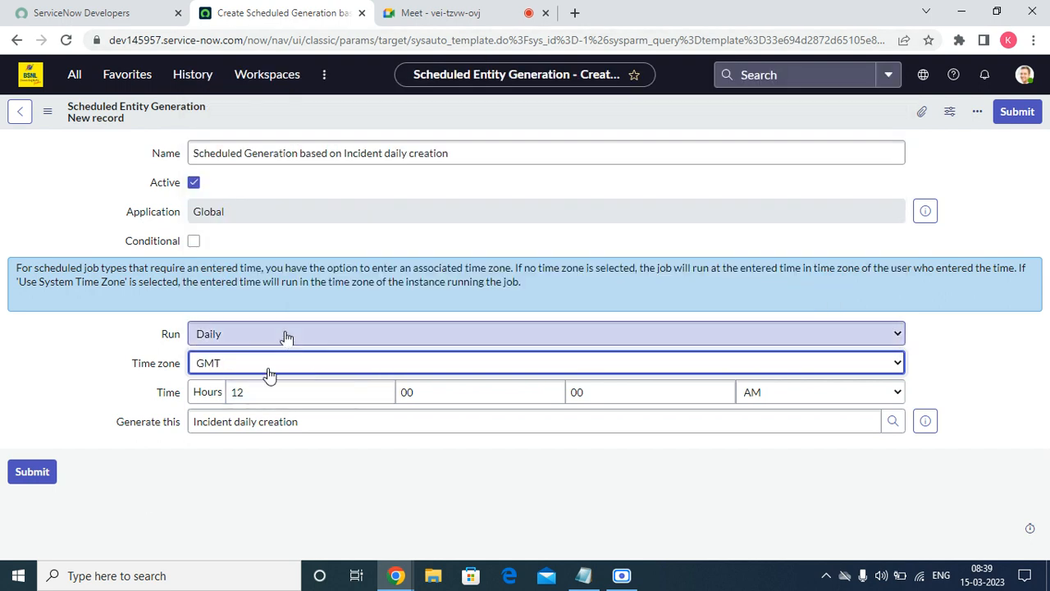
- Keep the scheduled run time at 12:00:00 AM and set its time zone to Use System Time Zone
{"action": "double_click", "coordinate": [257, 392]}
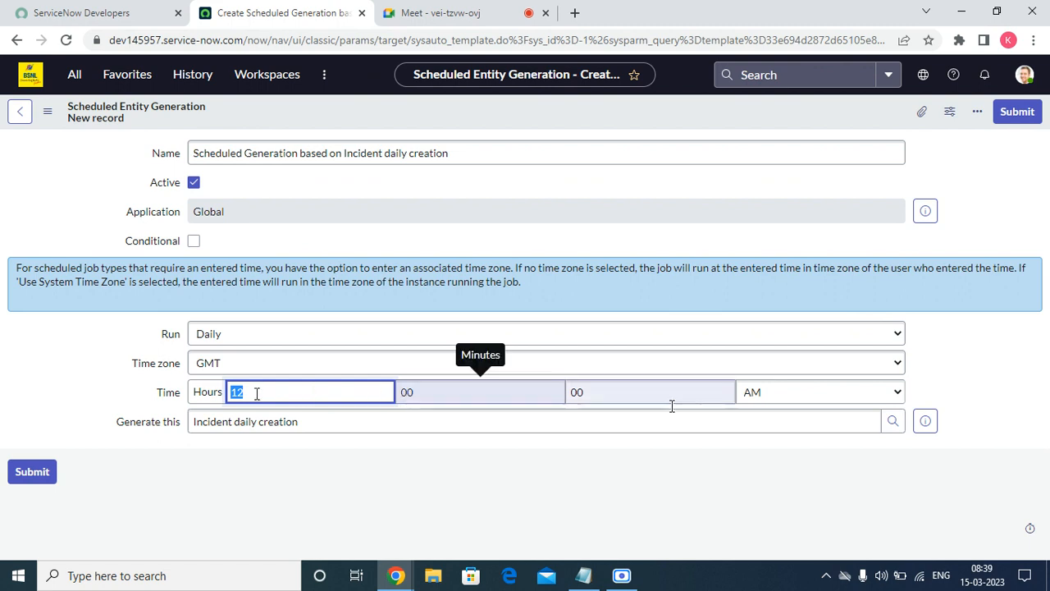
{"action": "left_click", "coordinate": [765, 393]}
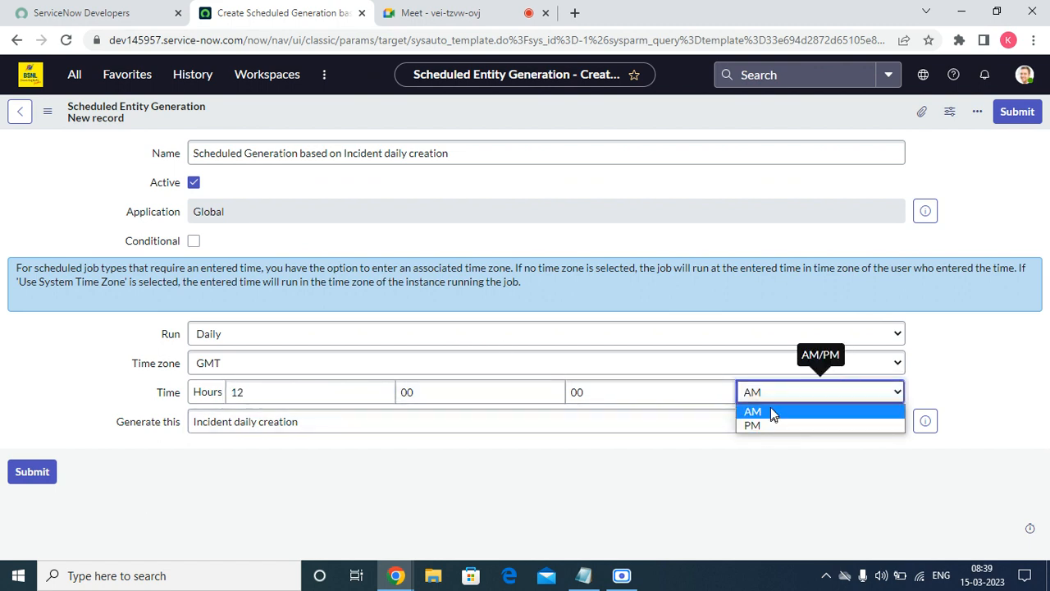
{"action": "left_click", "coordinate": [763, 416]}
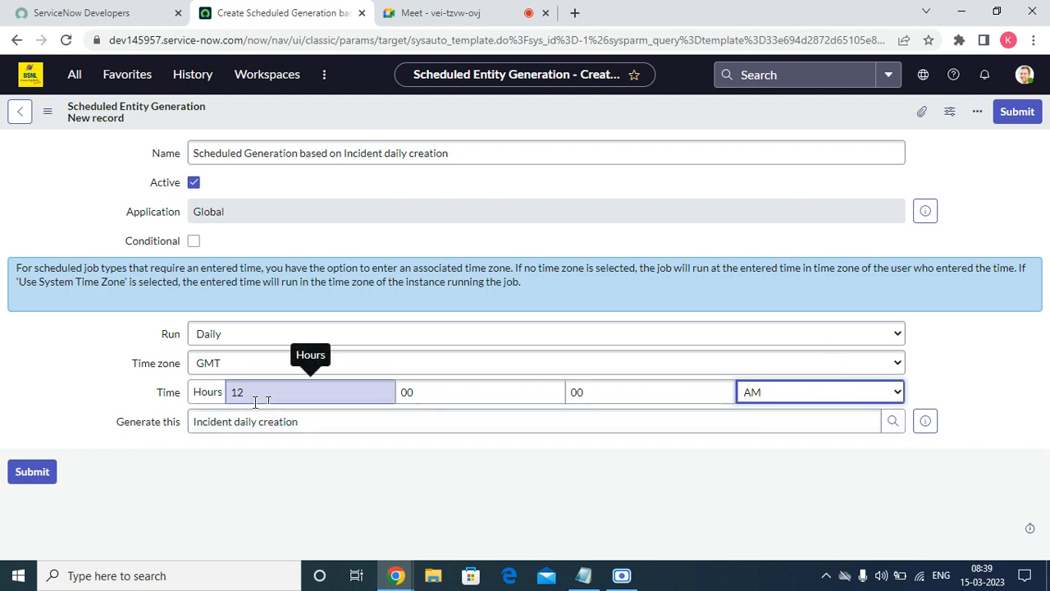
{"action": "left_click", "coordinate": [234, 369]}
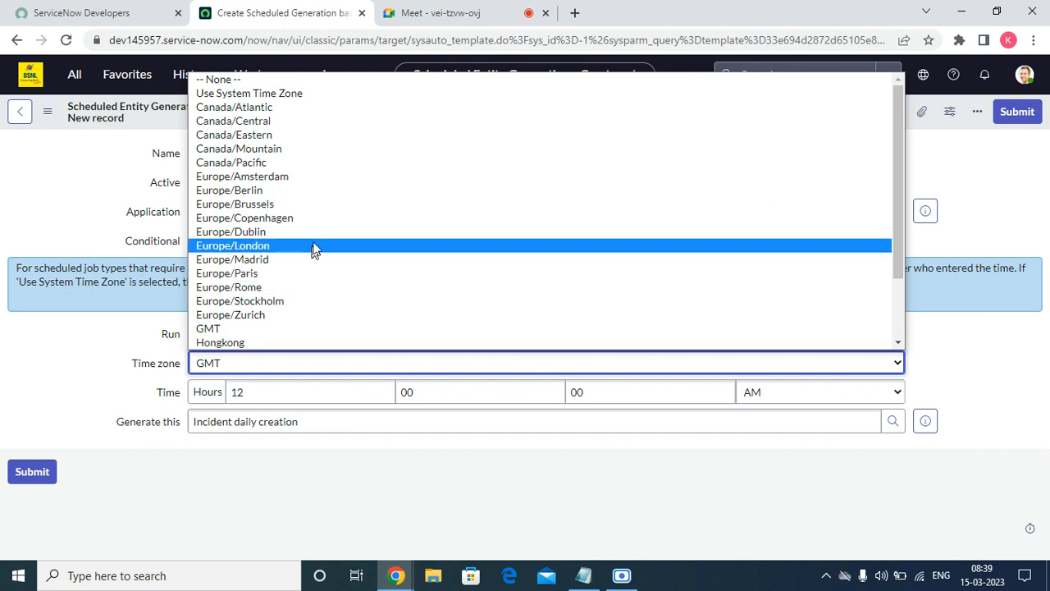
{"action": "left_click", "coordinate": [291, 96]}
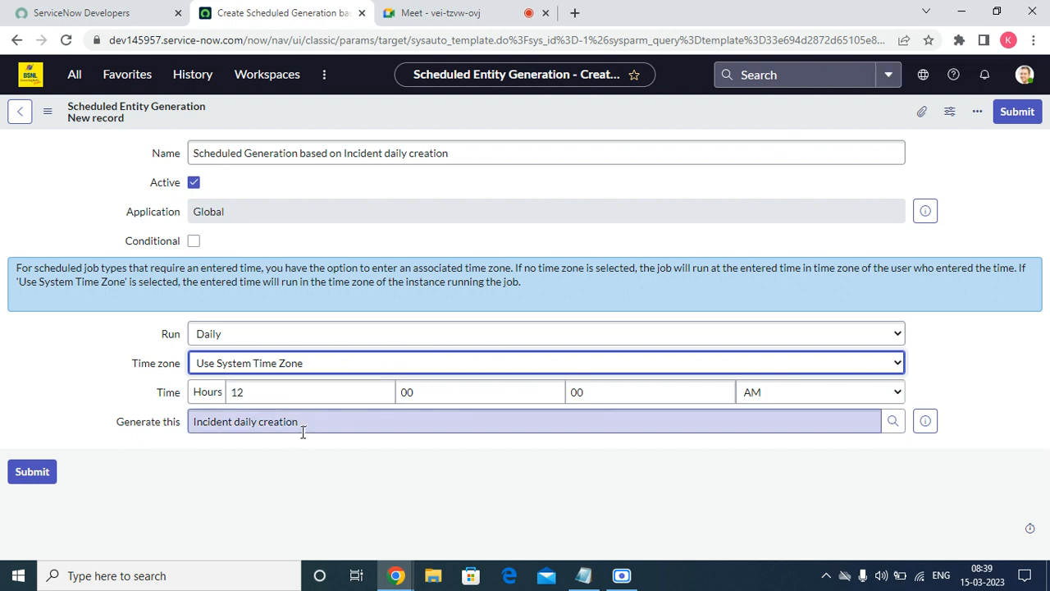
- Try the Weekly run frequency and review the weekdays it offers
{"action": "left_click", "coordinate": [247, 339]}
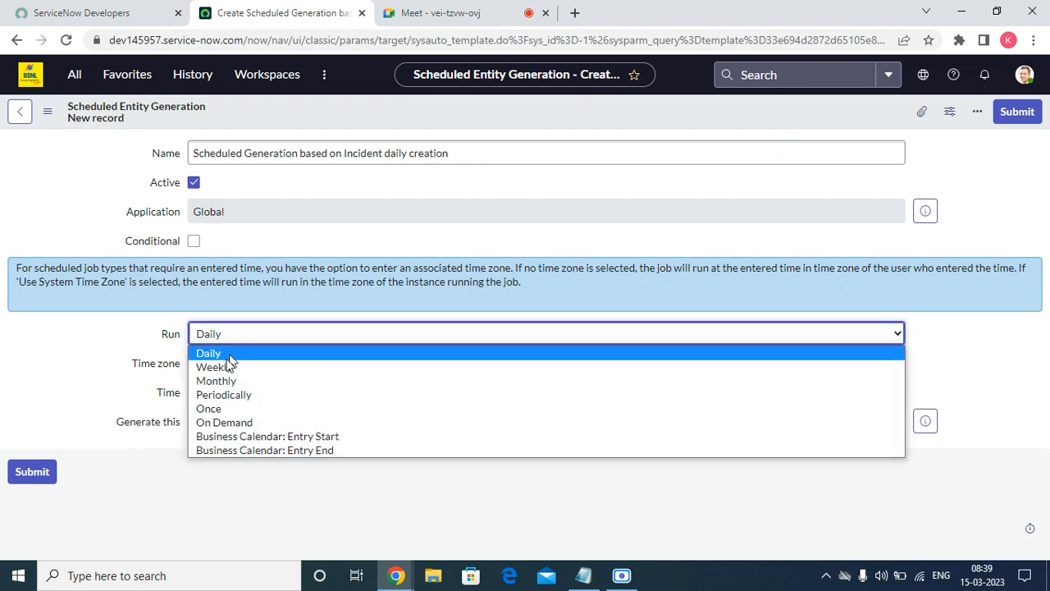
{"action": "left_click", "coordinate": [228, 366]}
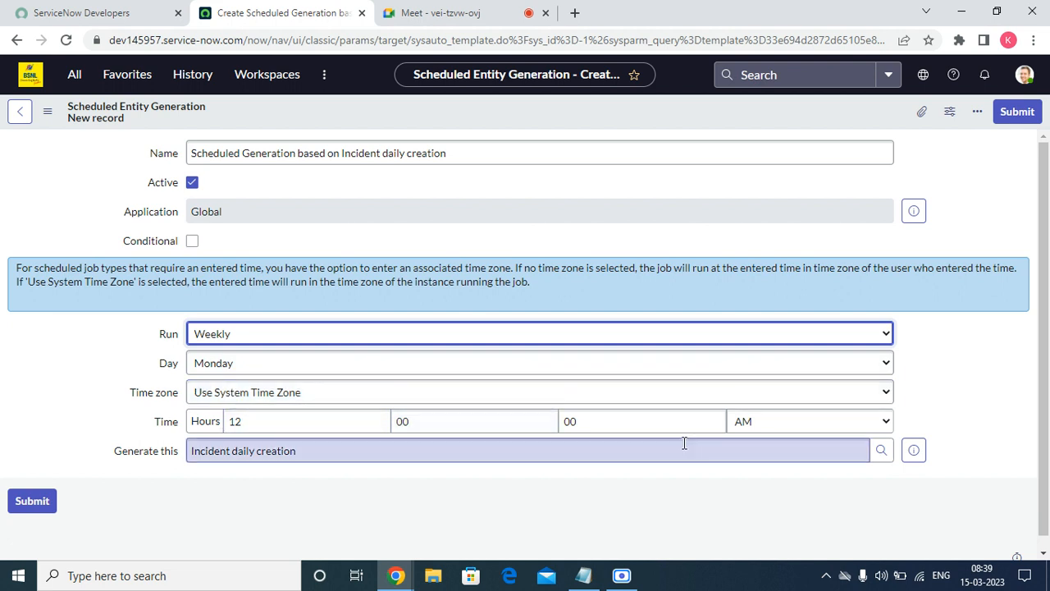
{"action": "left_click", "coordinate": [342, 369]}
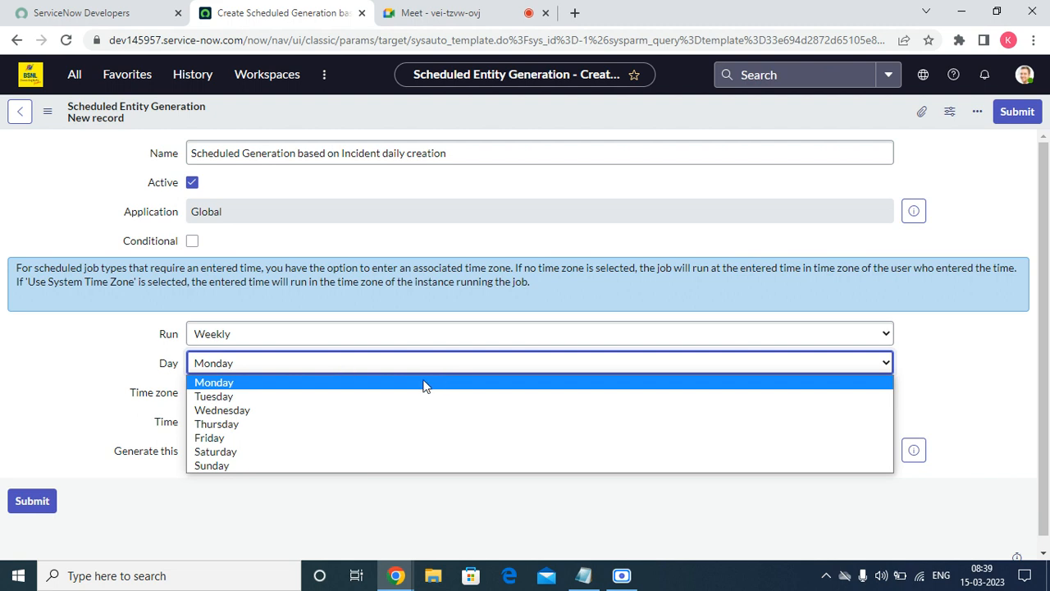
{"action": "left_click", "coordinate": [164, 365]}
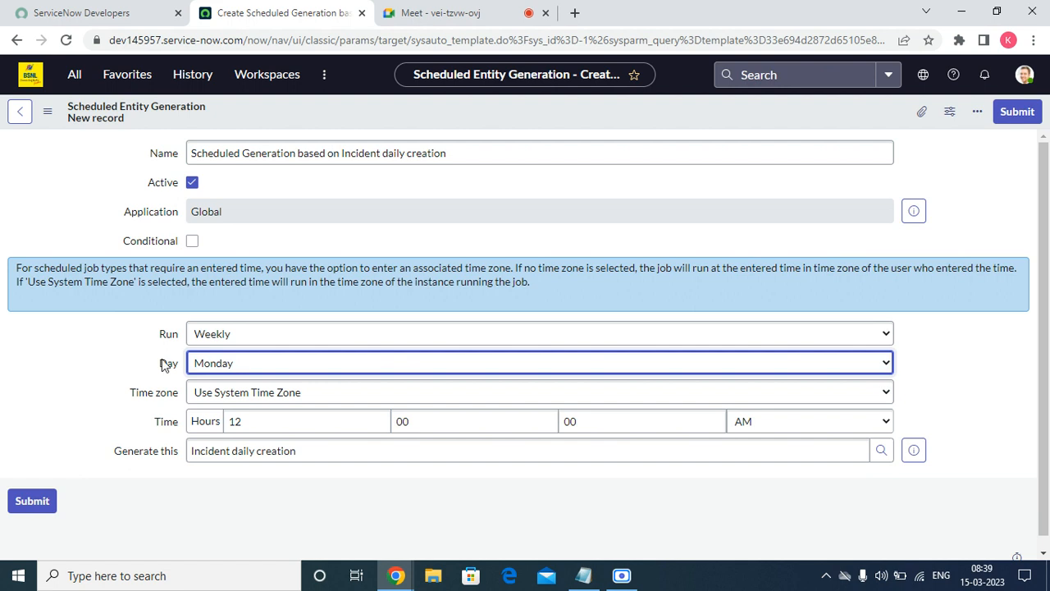
- Try the Monthly run frequency and look through the days of the month it offers
{"action": "left_click", "coordinate": [236, 336]}
{"action": "left_click", "coordinate": [236, 379]}
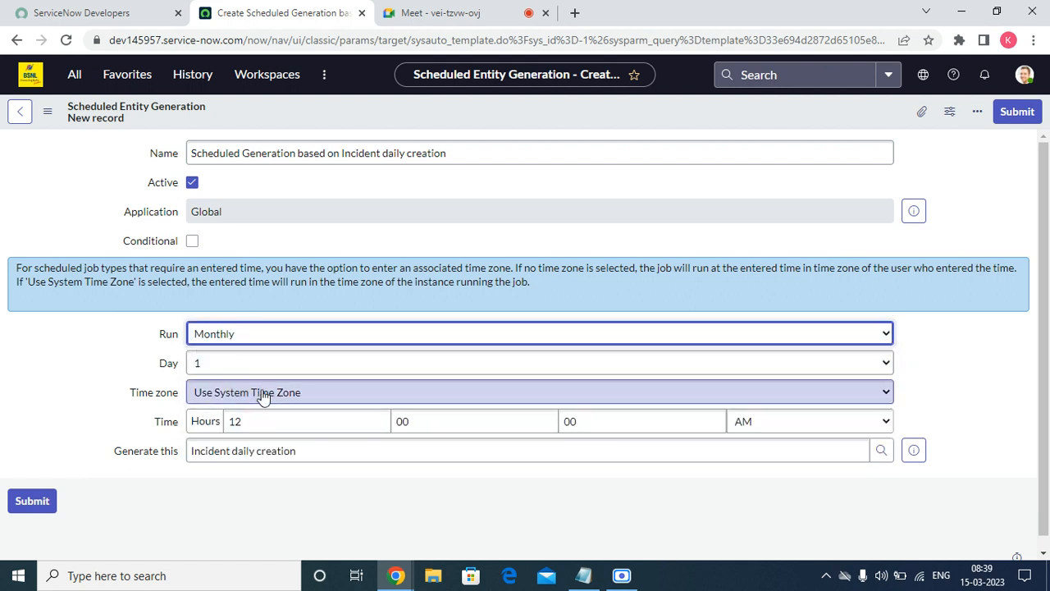
{"action": "left_click", "coordinate": [277, 364]}
{"action": "scroll", "coordinate": [287, 319], "scroll_direction": "down", "scroll_amount": 3}
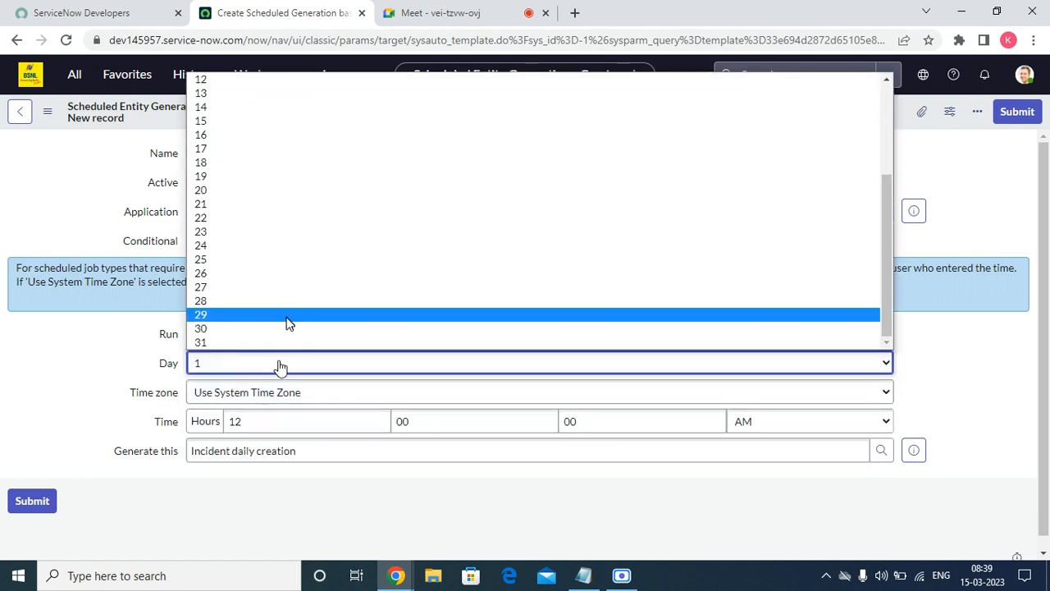
{"action": "scroll", "coordinate": [276, 330], "scroll_direction": "up", "scroll_amount": 3}
{"action": "left_click", "coordinate": [36, 410]}
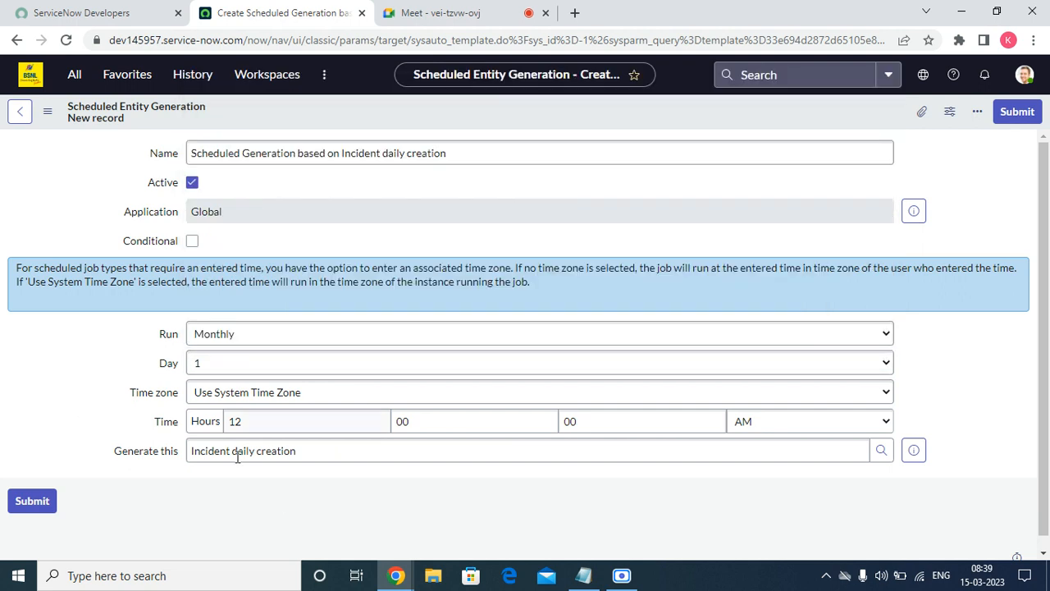
- Try the Periodically run option and examine its starting date and repeat interval
{"action": "left_click", "coordinate": [251, 337]}
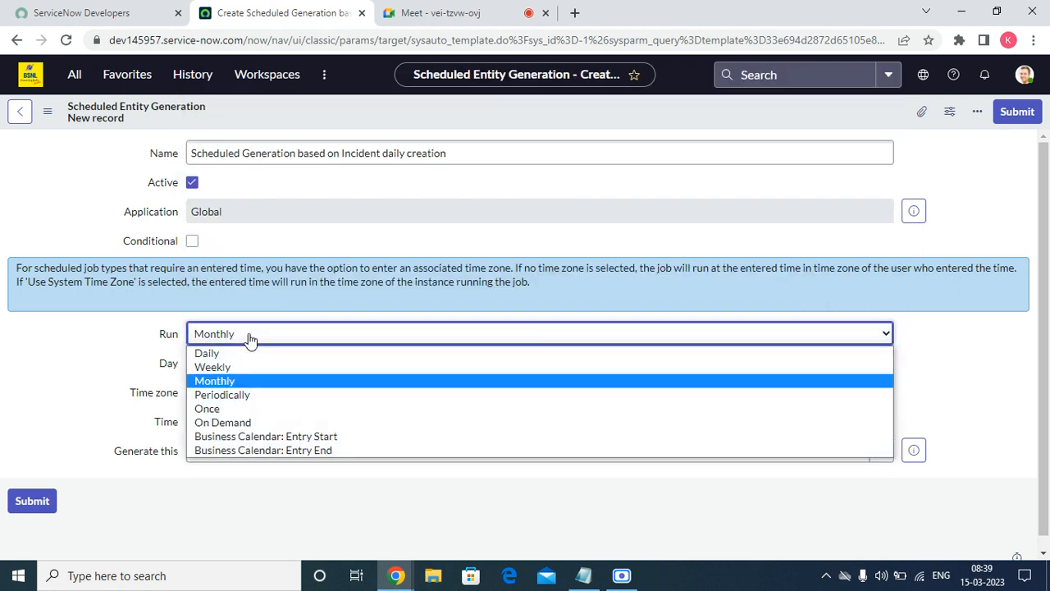
{"action": "left_click", "coordinate": [238, 394]}
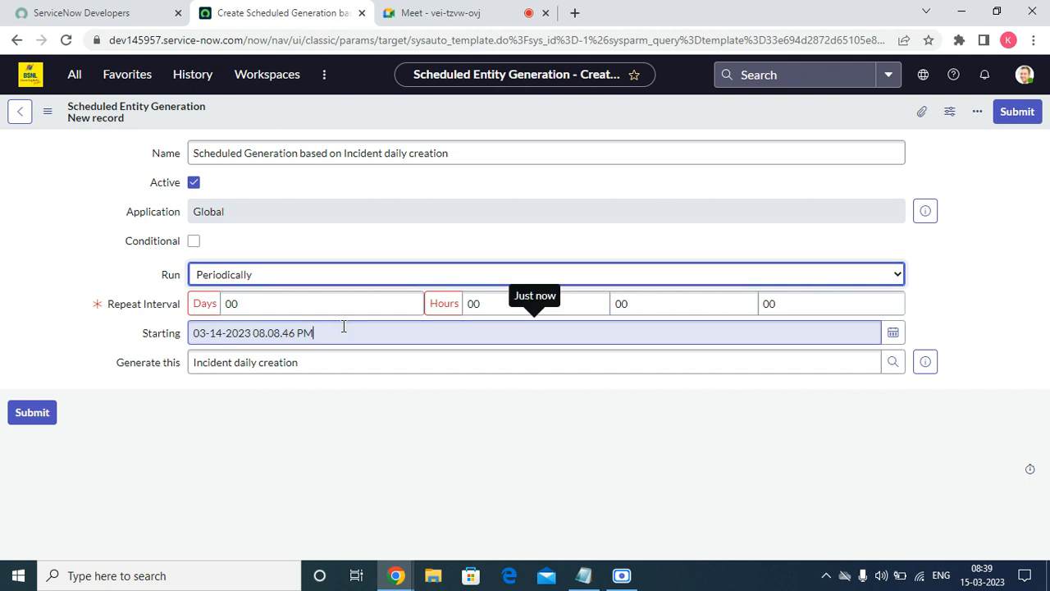
{"action": "left_click_drag", "start_coordinate": [339, 328], "coordinate": [189, 330]}
{"action": "left_click", "coordinate": [256, 300]}
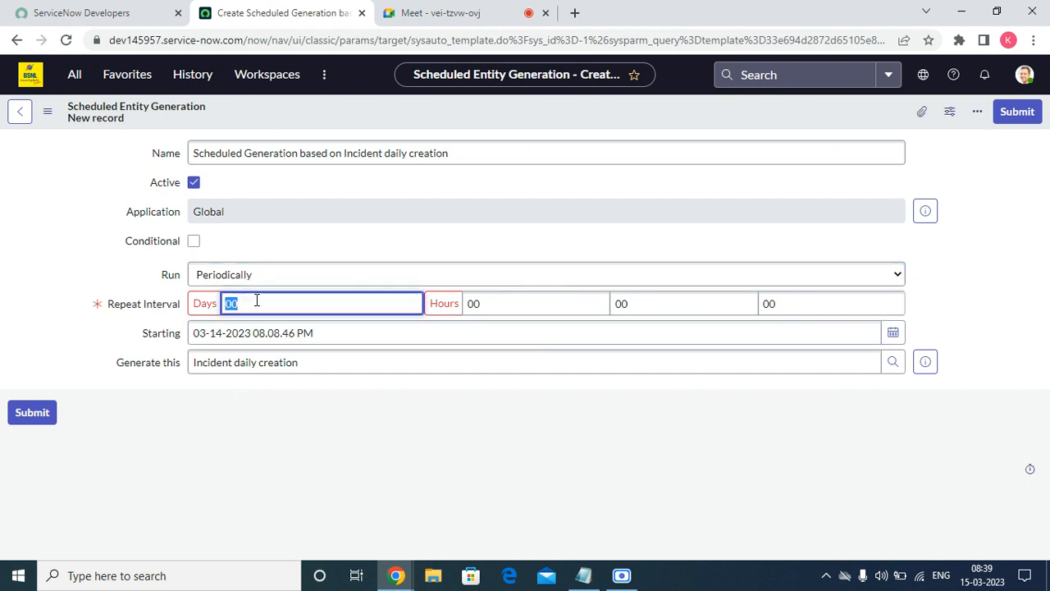
- Try the Once run option followed by On Demand to compare the fields each one requires
{"action": "left_click", "coordinate": [260, 264]}
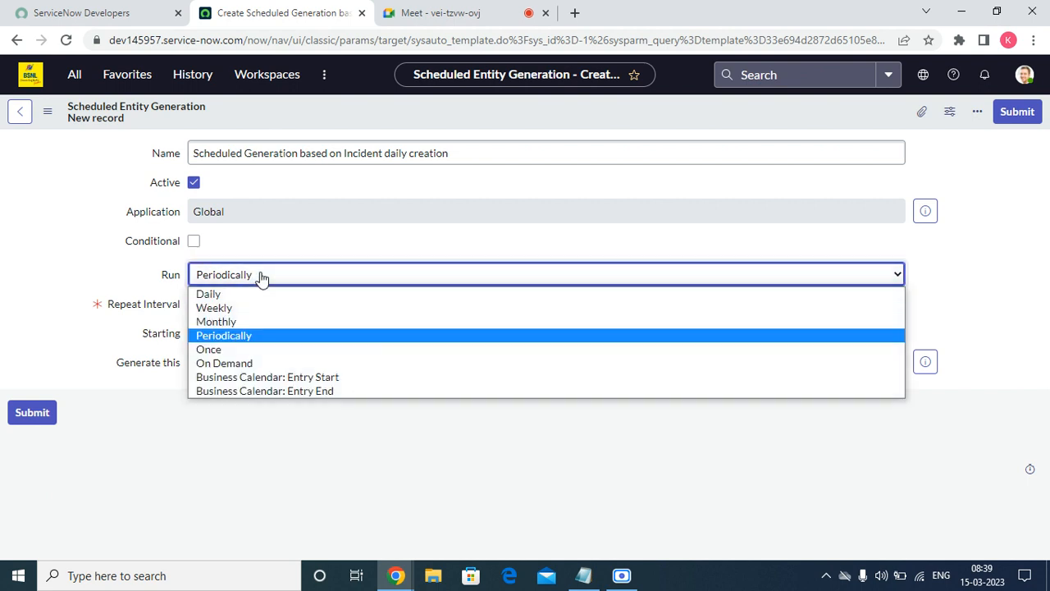
{"action": "left_click", "coordinate": [248, 350]}
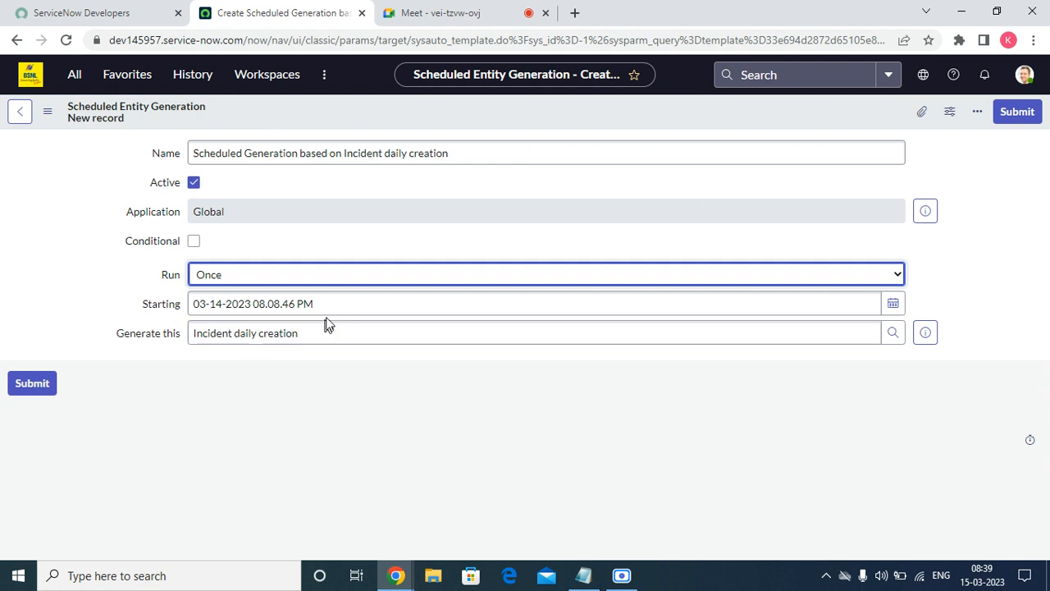
{"action": "left_click", "coordinate": [316, 277]}
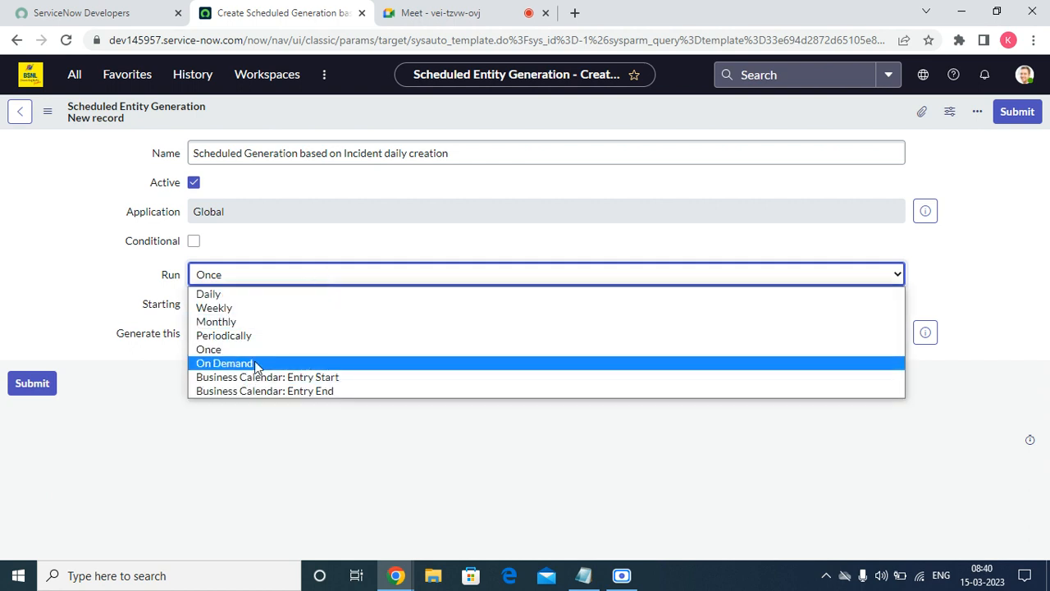
{"action": "left_click", "coordinate": [256, 363]}
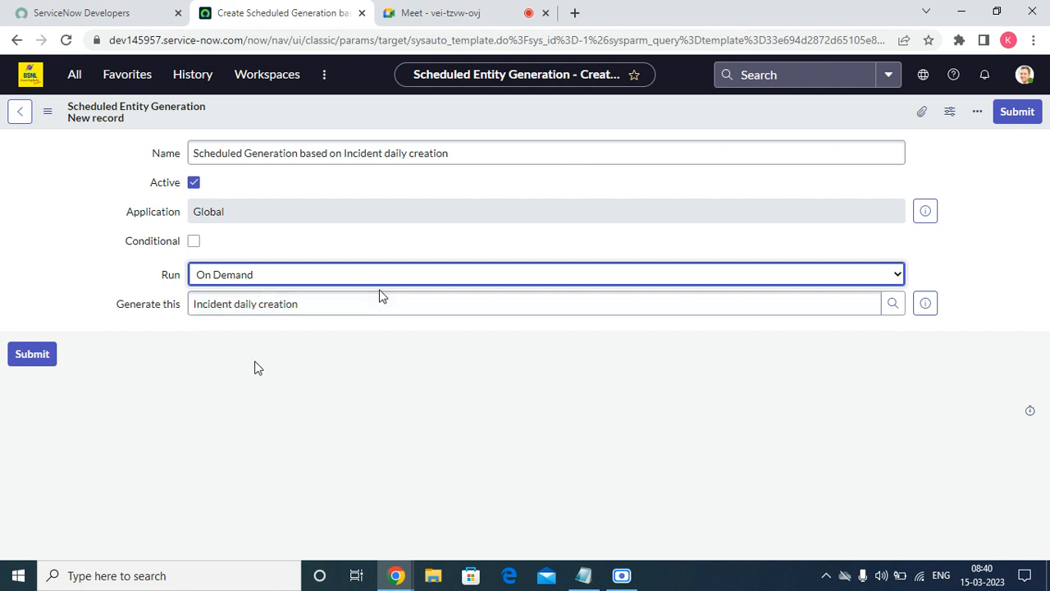
- Try the Business Calendar: Entry Start run option and review its offset type choices
{"action": "left_click", "coordinate": [300, 282]}
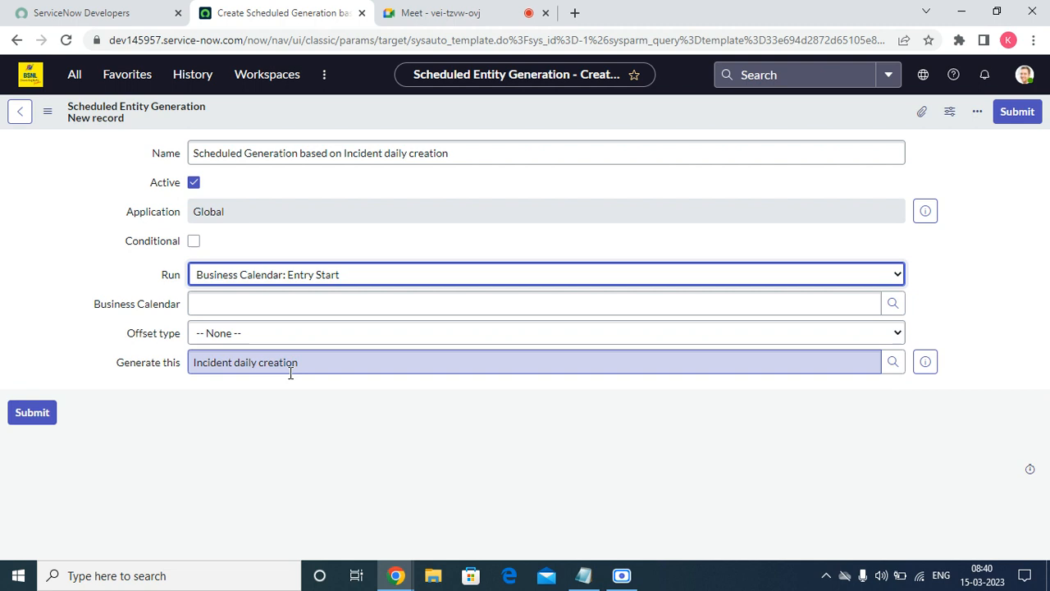
{"action": "left_click", "coordinate": [316, 304]}
{"action": "left_click", "coordinate": [333, 335]}
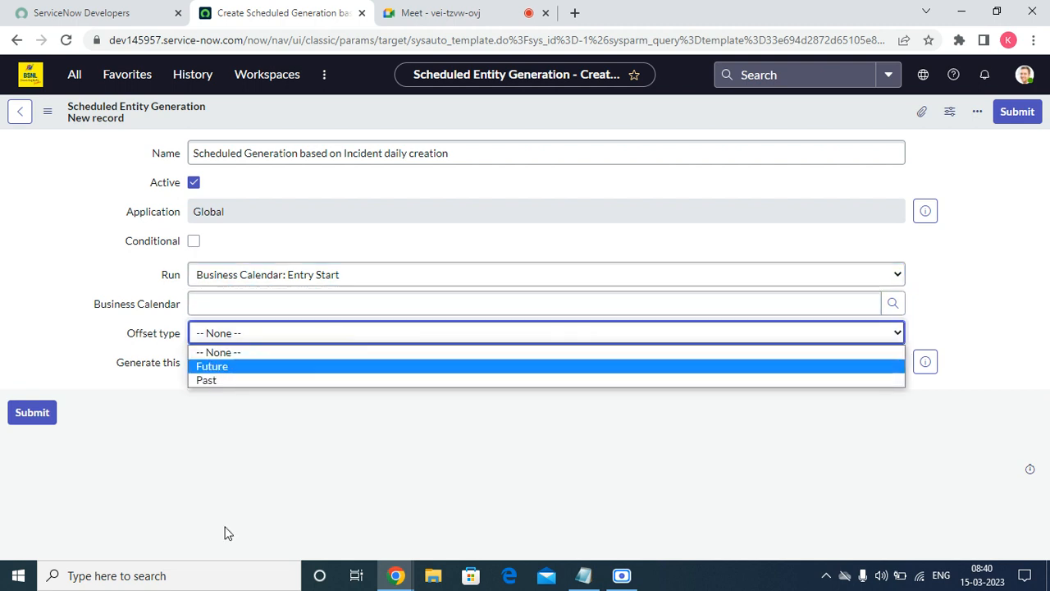
{"action": "left_click", "coordinate": [304, 333]}
- Set the run frequency to Daily and save the scheduled generation record while staying on its form
{"action": "left_click", "coordinate": [310, 279]}
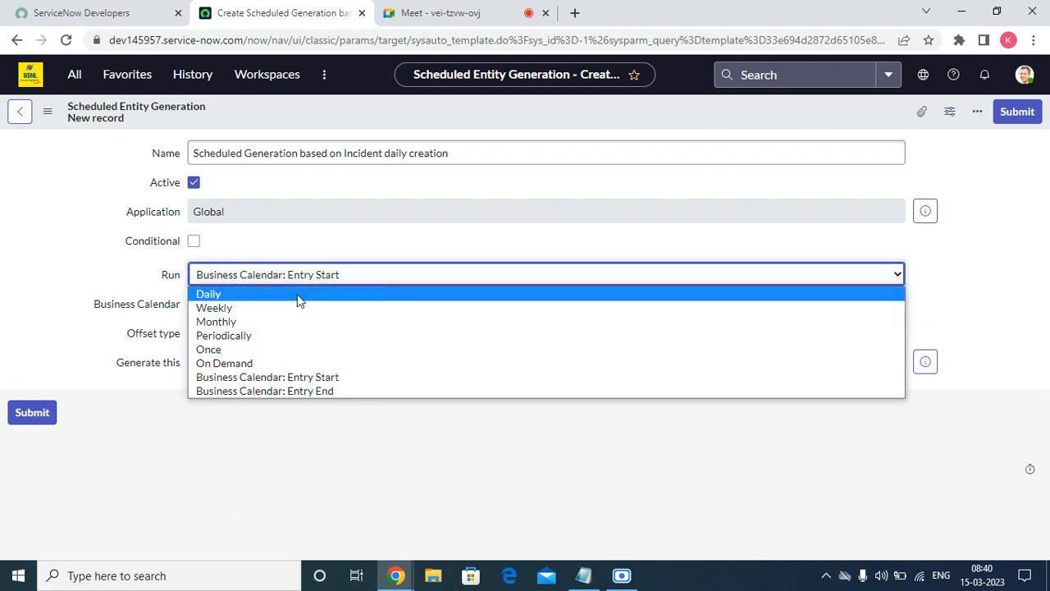
{"action": "left_click", "coordinate": [301, 295]}
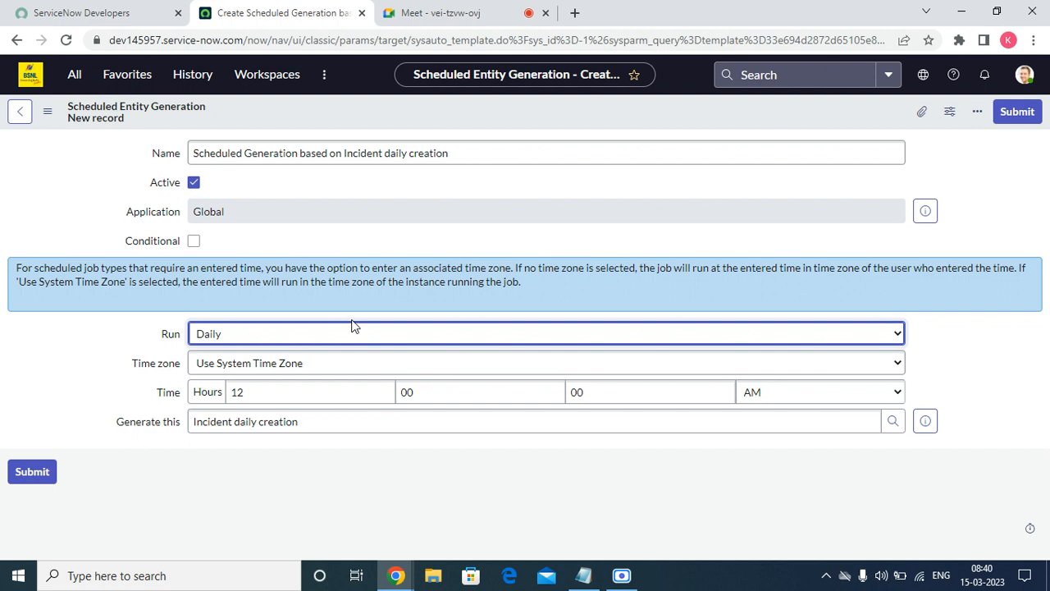
{"action": "right_click", "coordinate": [324, 118]}
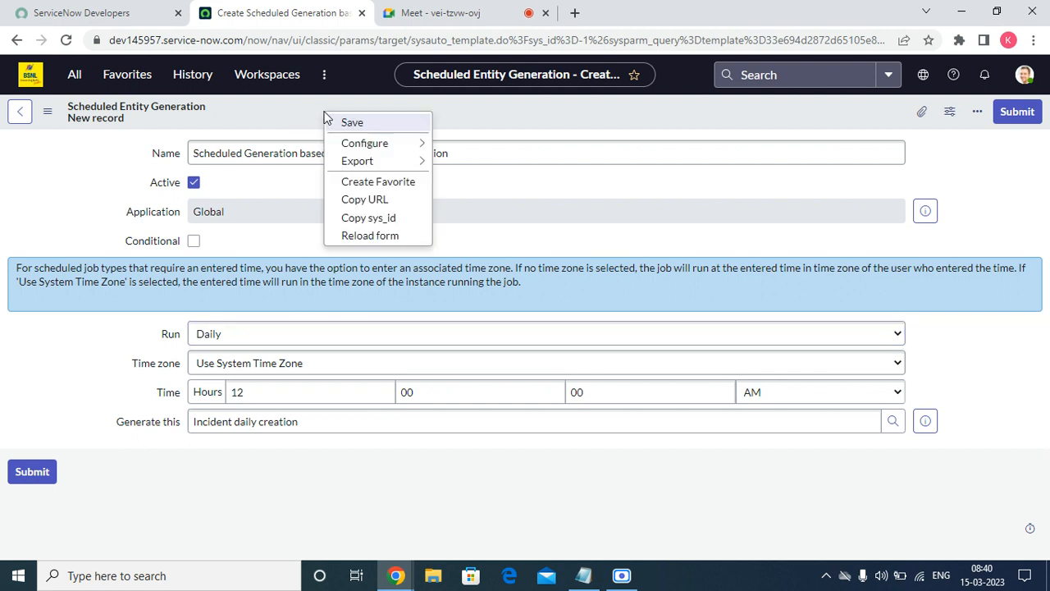
{"action": "left_click", "coordinate": [343, 119]}
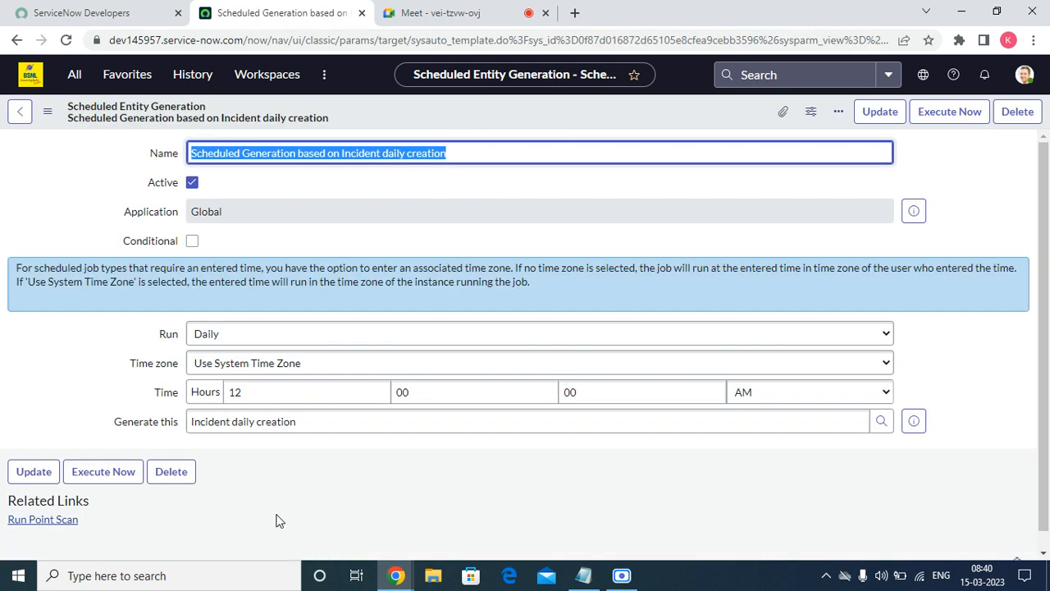
- Execute the saved scheduled entity generation immediately
{"action": "scroll", "coordinate": [349, 464], "scroll_direction": "down", "scroll_amount": 1}
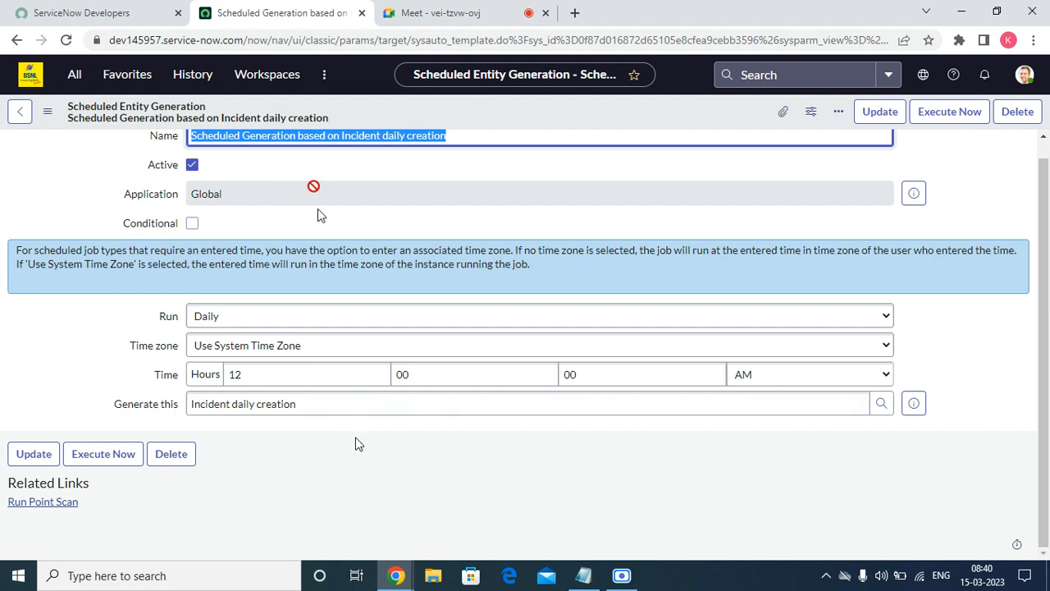
{"action": "scroll", "coordinate": [318, 209], "scroll_direction": "up", "scroll_amount": 1}
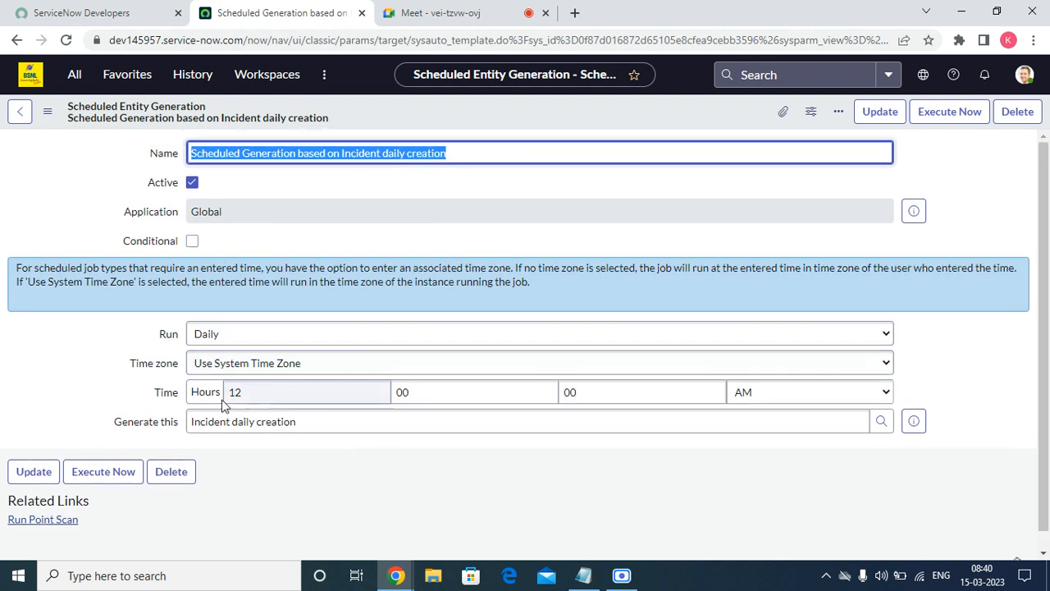
{"action": "left_click", "coordinate": [117, 473]}
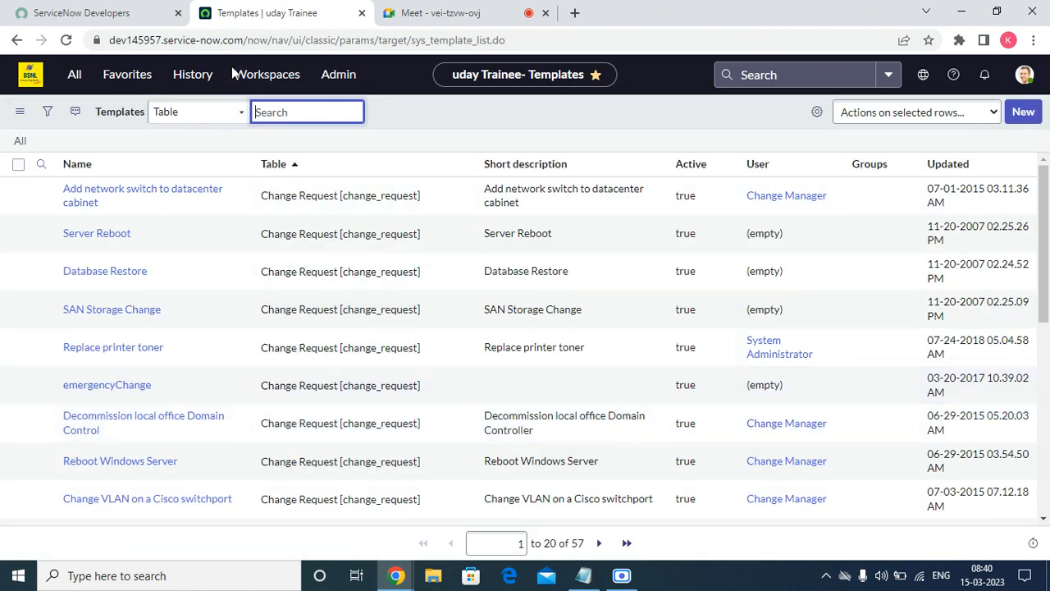
{"action": "left_click", "coordinate": [128, 75]}
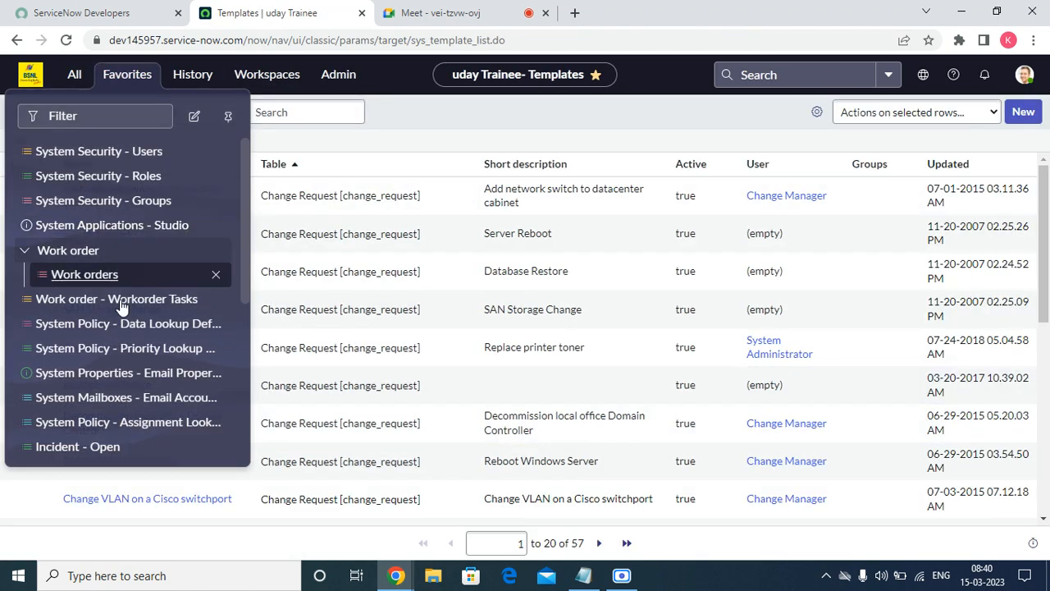
{"action": "scroll", "coordinate": [82, 312], "scroll_direction": "down", "scroll_amount": 5}
{"action": "scroll", "coordinate": [123, 295], "scroll_direction": "up", "scroll_amount": 5}
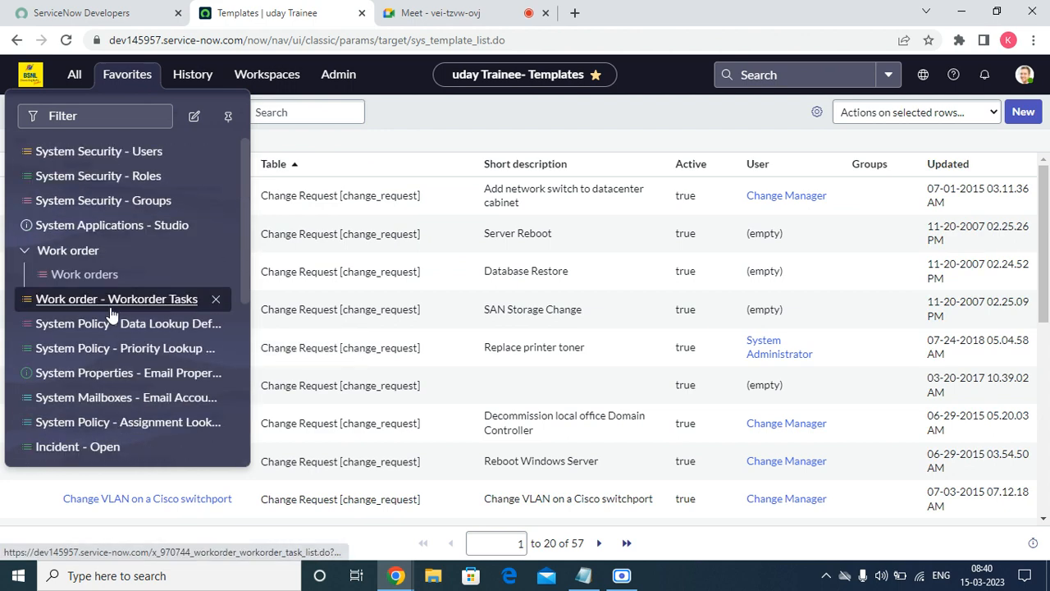
{"action": "right_click", "coordinate": [64, 443]}
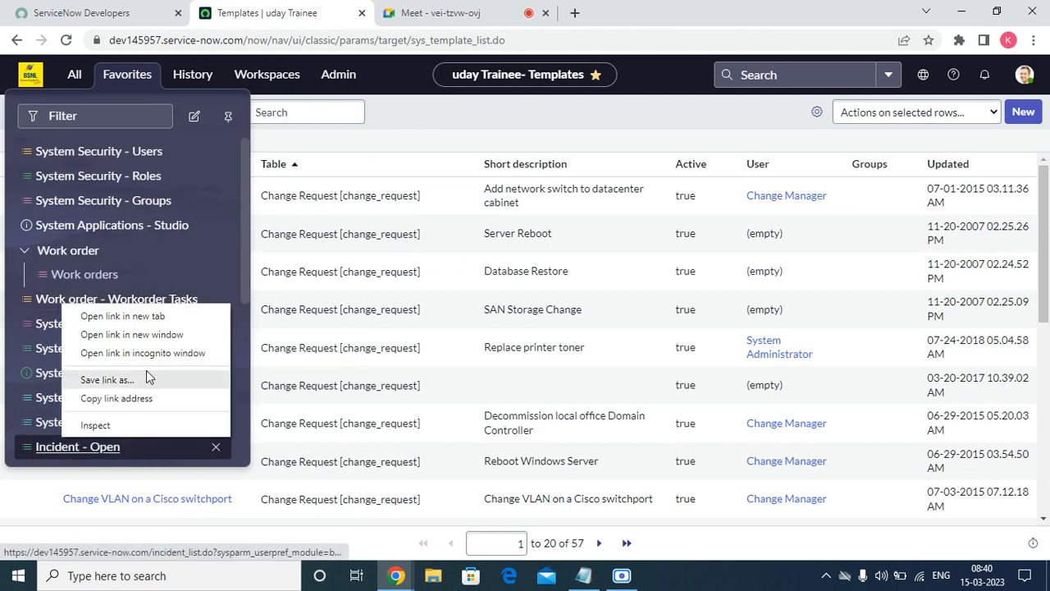
{"action": "left_click", "coordinate": [163, 299]}
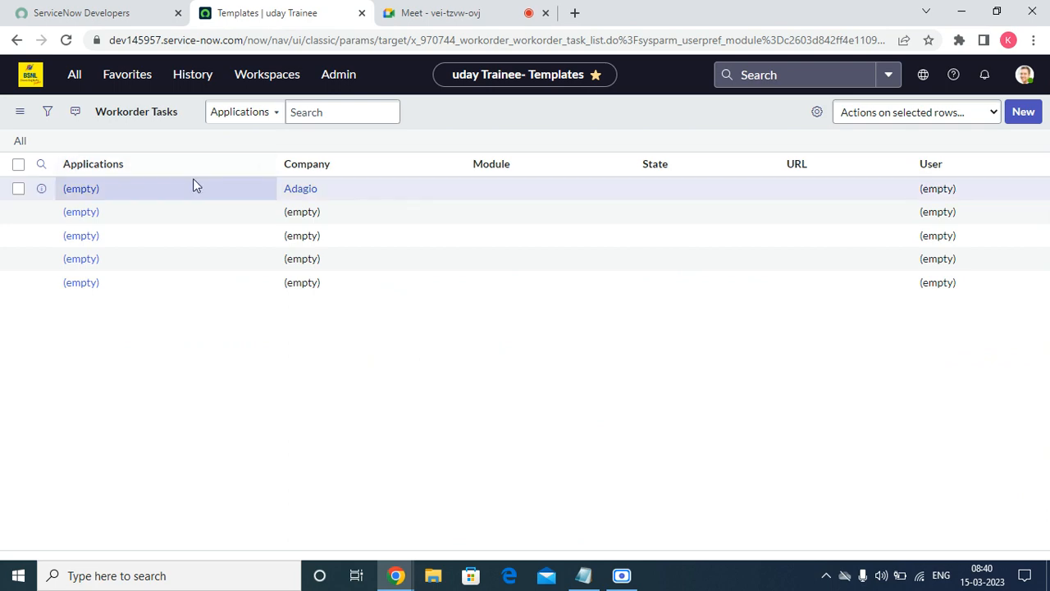
{"action": "left_click", "coordinate": [18, 40]}
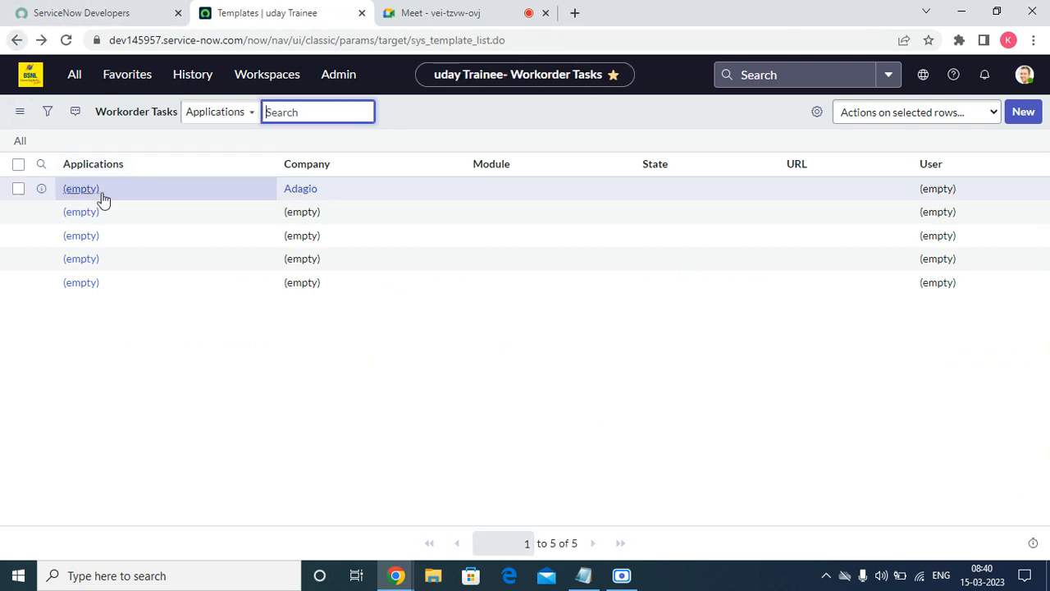
- Open the favorite list of open incidents to check for the generated incident
{"action": "left_click", "coordinate": [131, 76]}
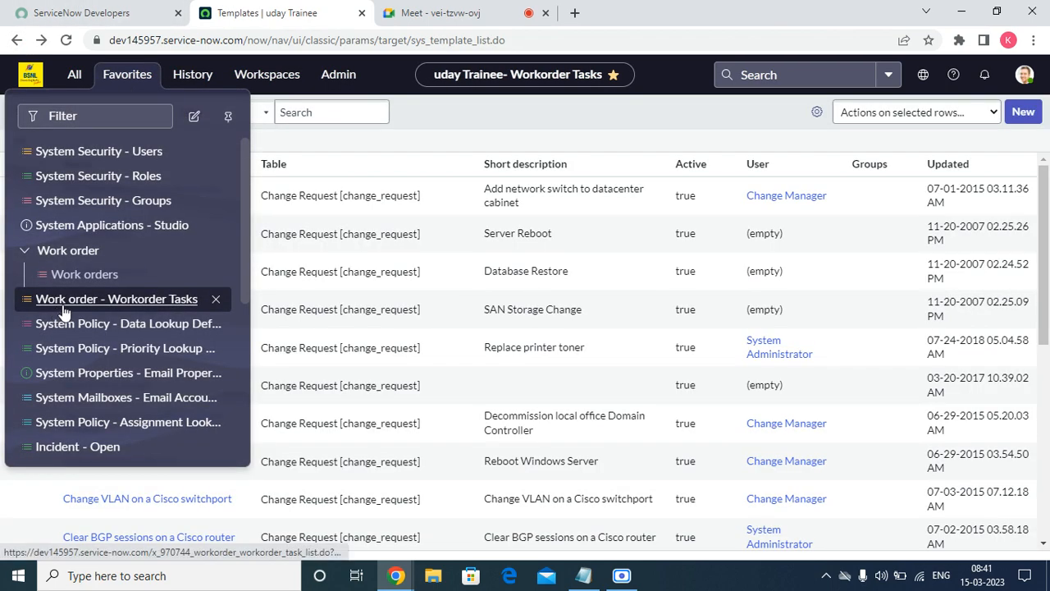
{"action": "left_click", "coordinate": [76, 446]}
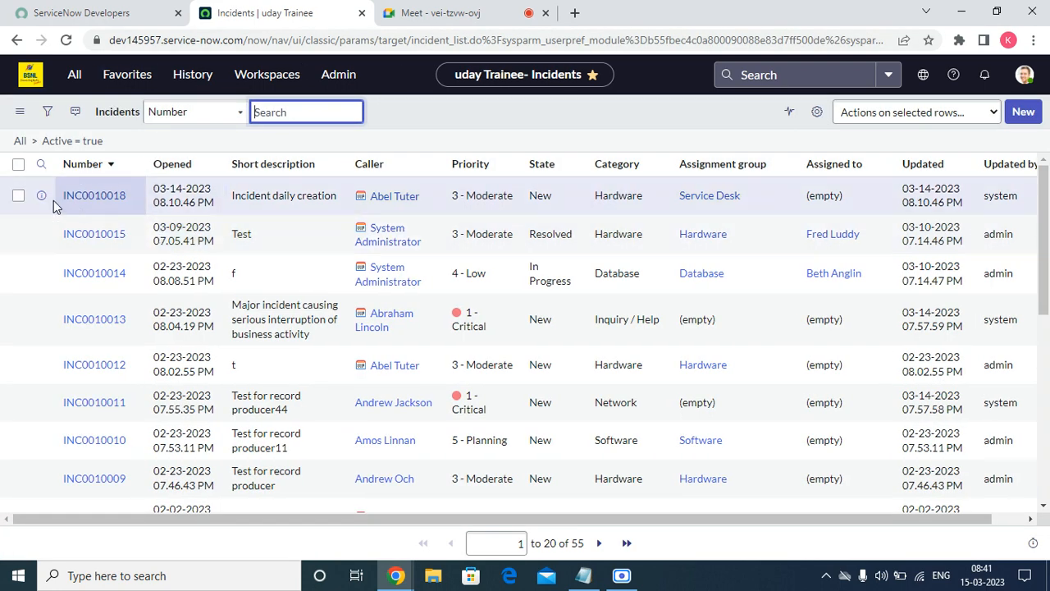
- Open the generated "Incident daily creation" incident in a separate browser tab and review its fields and task SLAs
{"action": "right_click", "coordinate": [41, 196]}
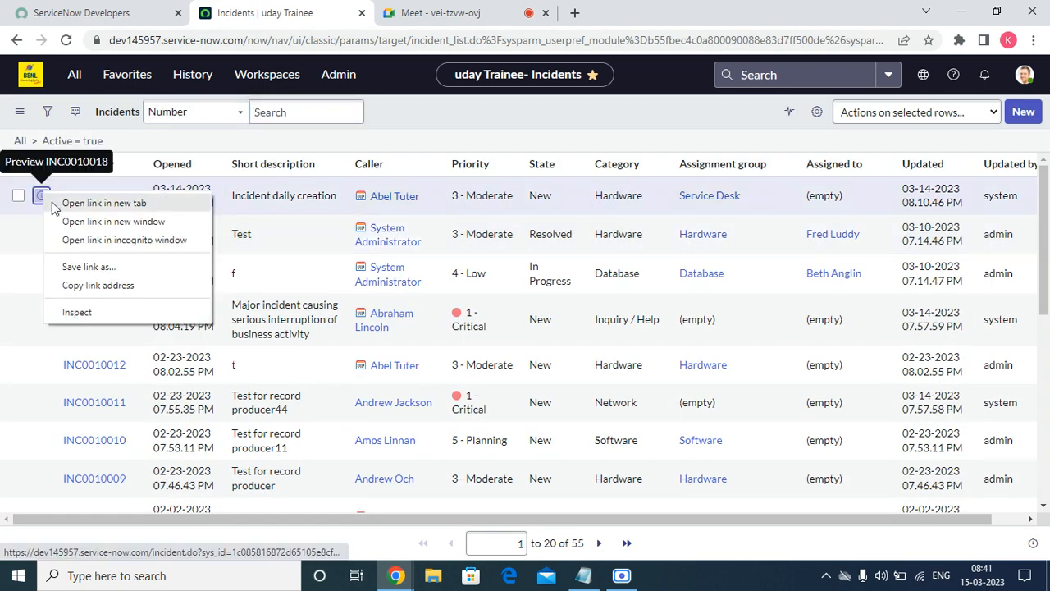
{"action": "left_click", "coordinate": [66, 205]}
{"action": "left_click", "coordinate": [463, 10]}
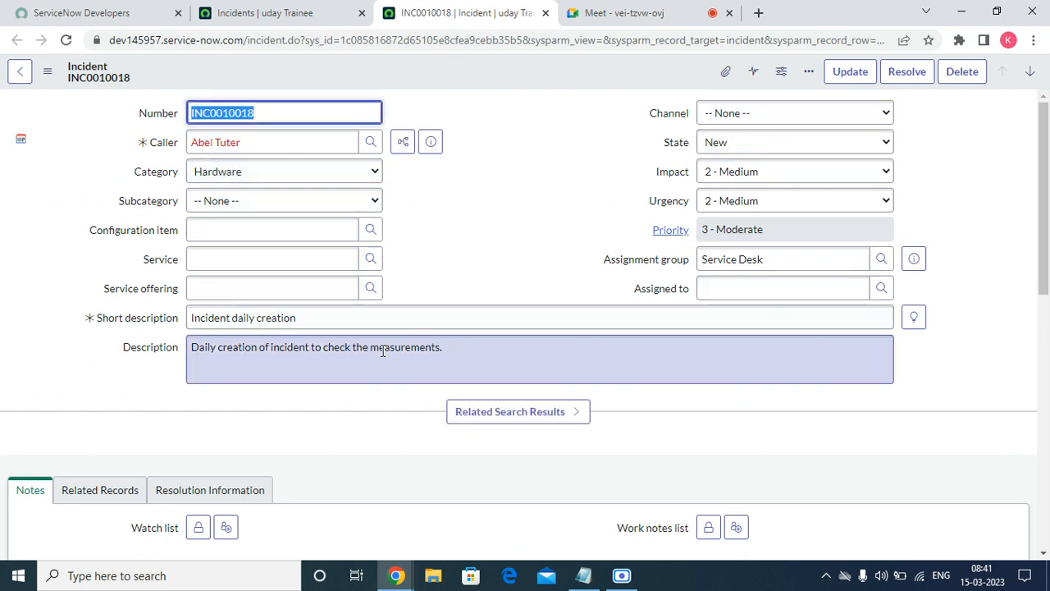
{"action": "scroll", "coordinate": [369, 394], "scroll_direction": "down", "scroll_amount": 8}
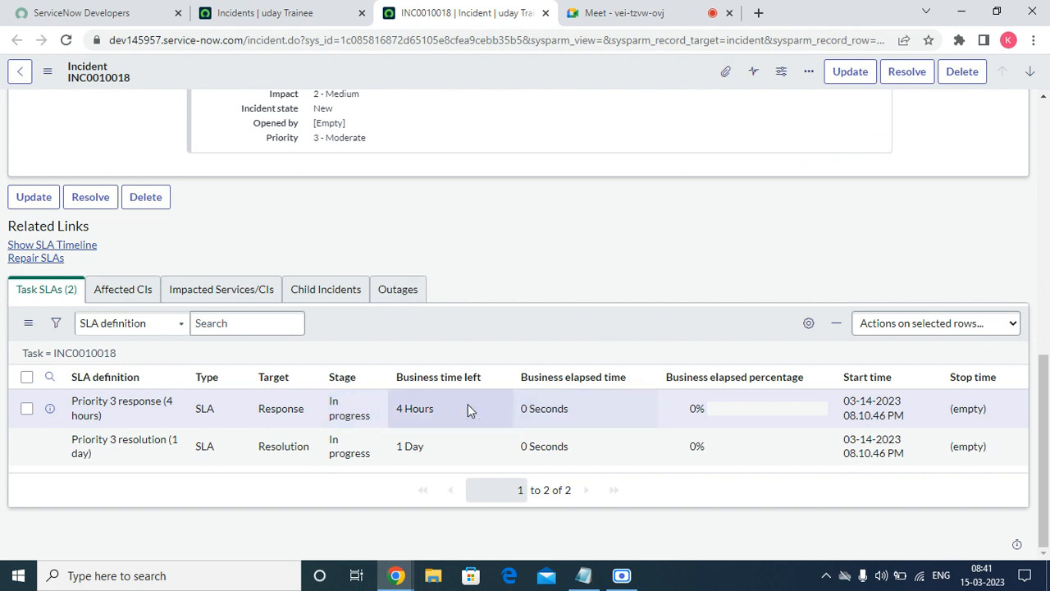
{"action": "scroll", "coordinate": [925, 269], "scroll_direction": "up", "scroll_amount": 8}
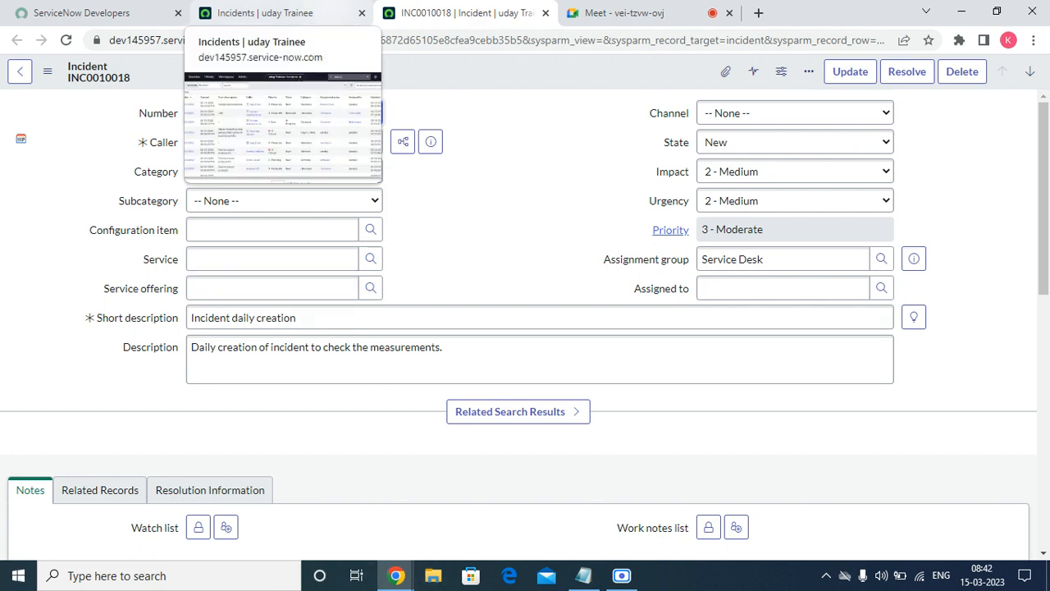
- Find the Scheduled Jobs module using the filter "schedule" and sort its list by most recently updated
{"action": "left_click", "coordinate": [328, 8]}
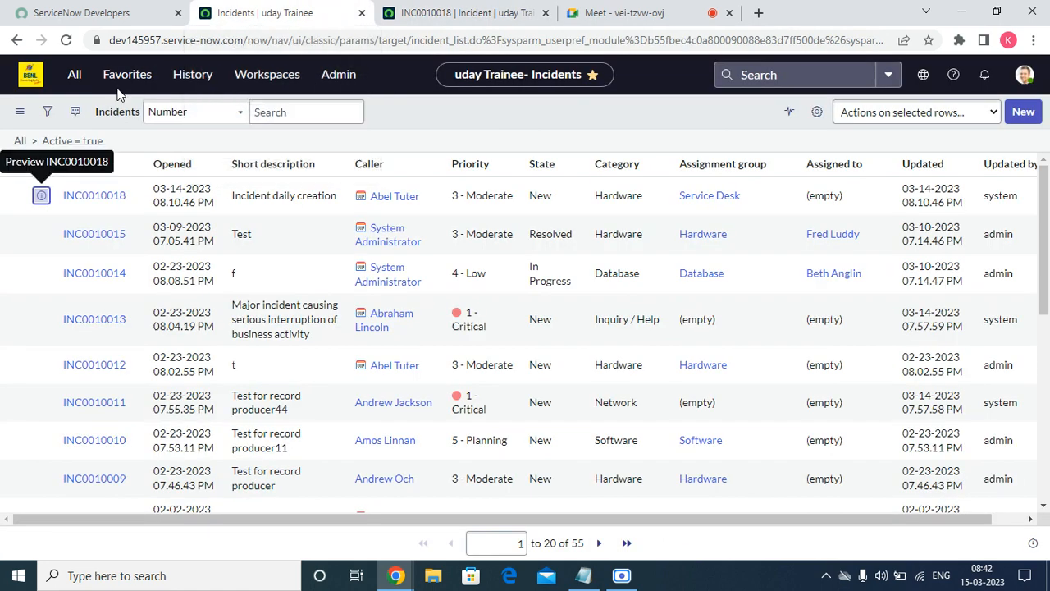
{"action": "left_click", "coordinate": [77, 87]}
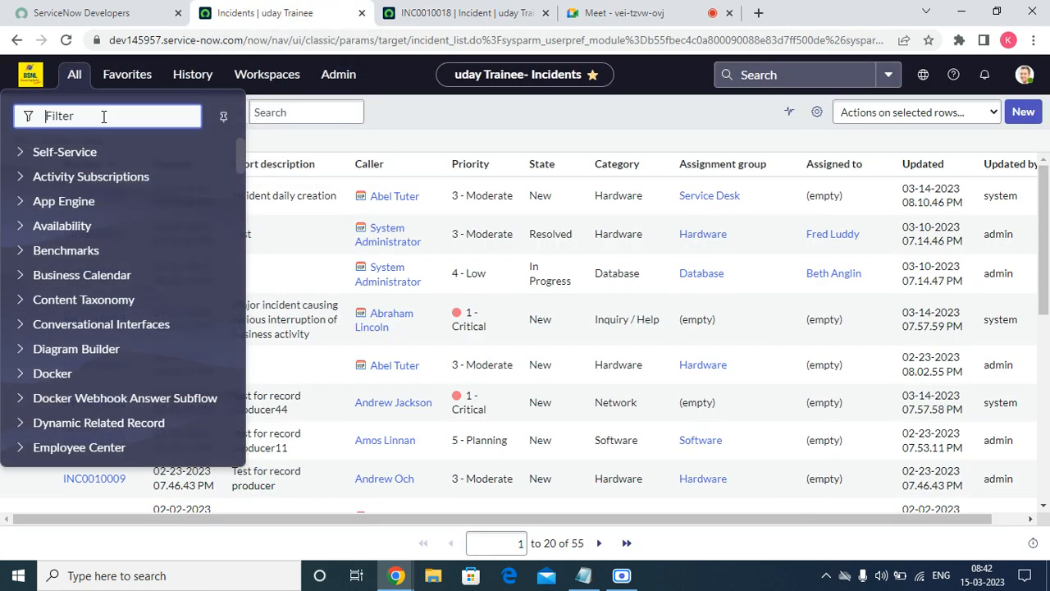
{"action": "type", "text": "sche"}
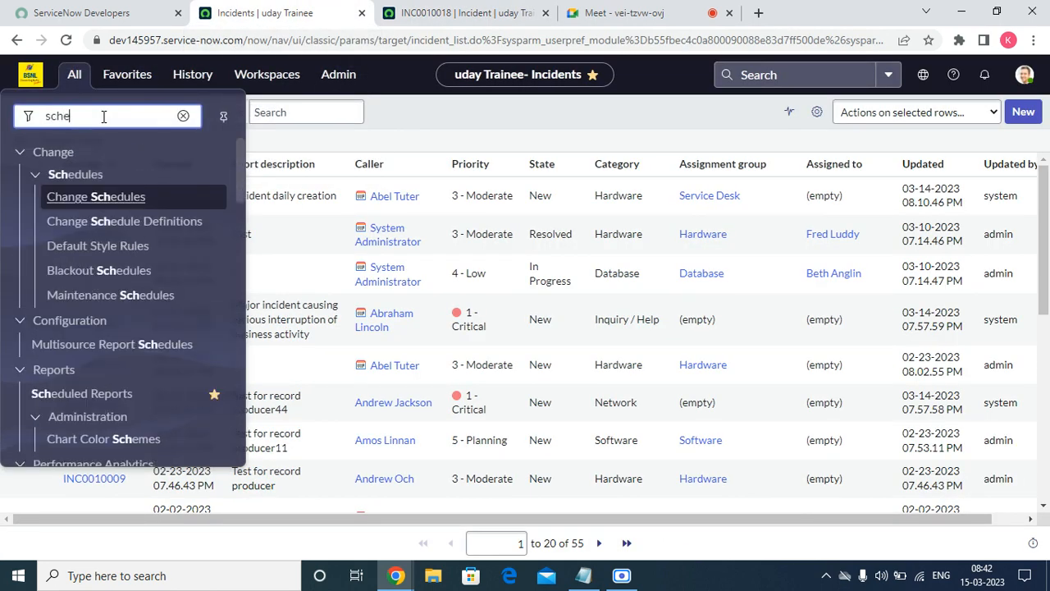
{"action": "type", "text": "dule"}
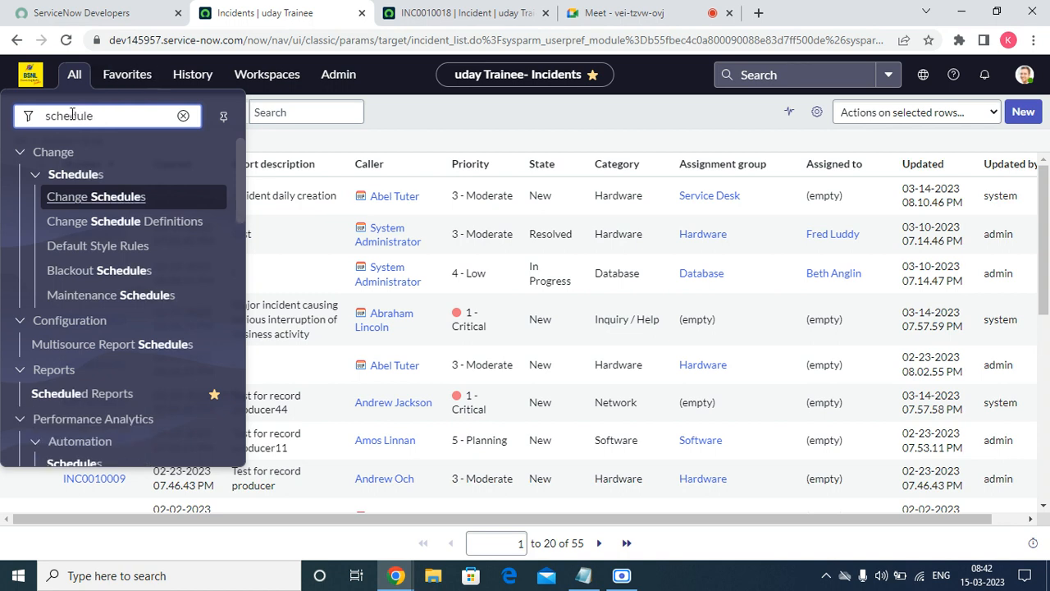
{"action": "left_click", "coordinate": [245, 163]}
{"action": "left_click_drag", "start_coordinate": [240, 162], "coordinate": [232, 301]}
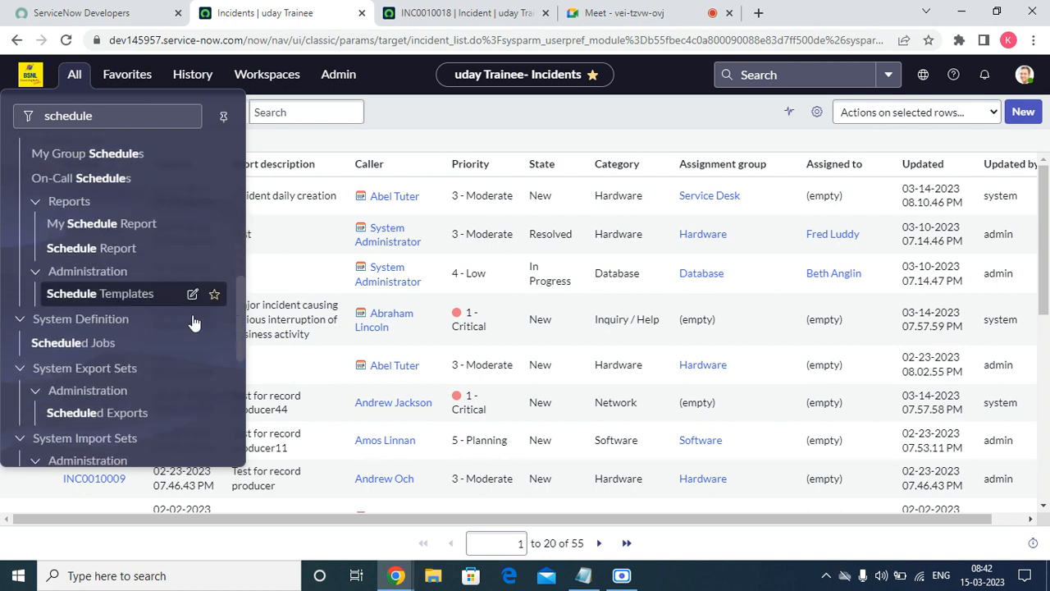
{"action": "left_click", "coordinate": [115, 342]}
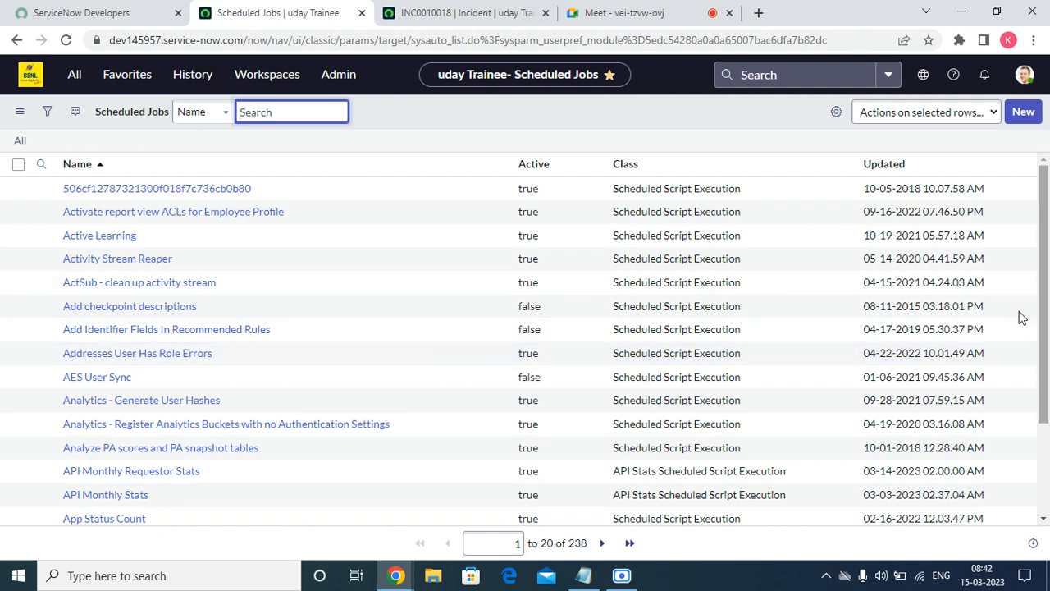
{"action": "left_click", "coordinate": [883, 165]}
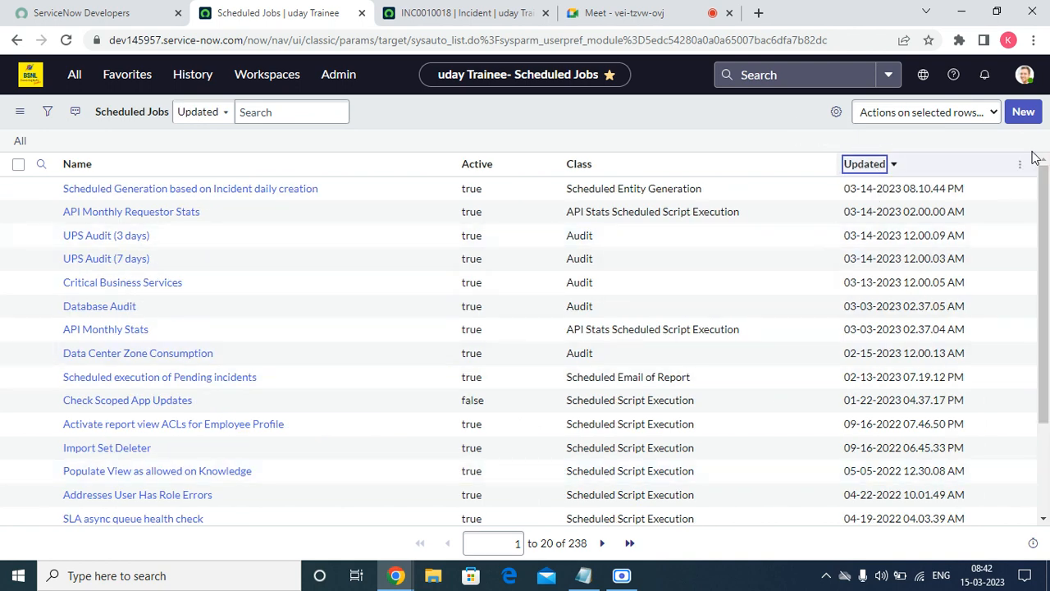
- Review the new scheduled job form for automating the generation and distribution of a report, and return to the jobs list
{"action": "left_click", "coordinate": [1023, 111]}
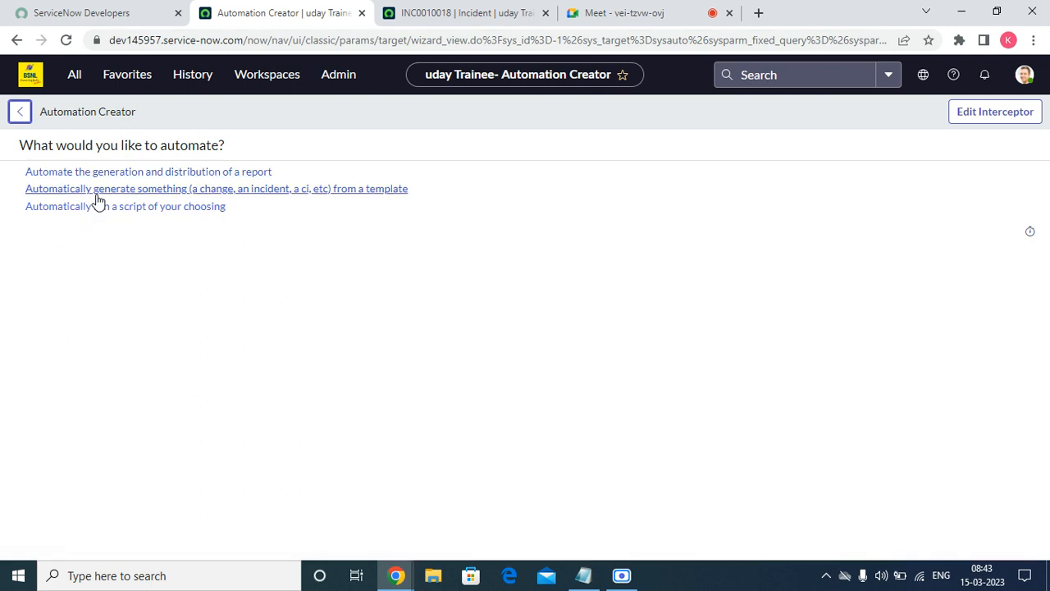
{"action": "left_click", "coordinate": [136, 174]}
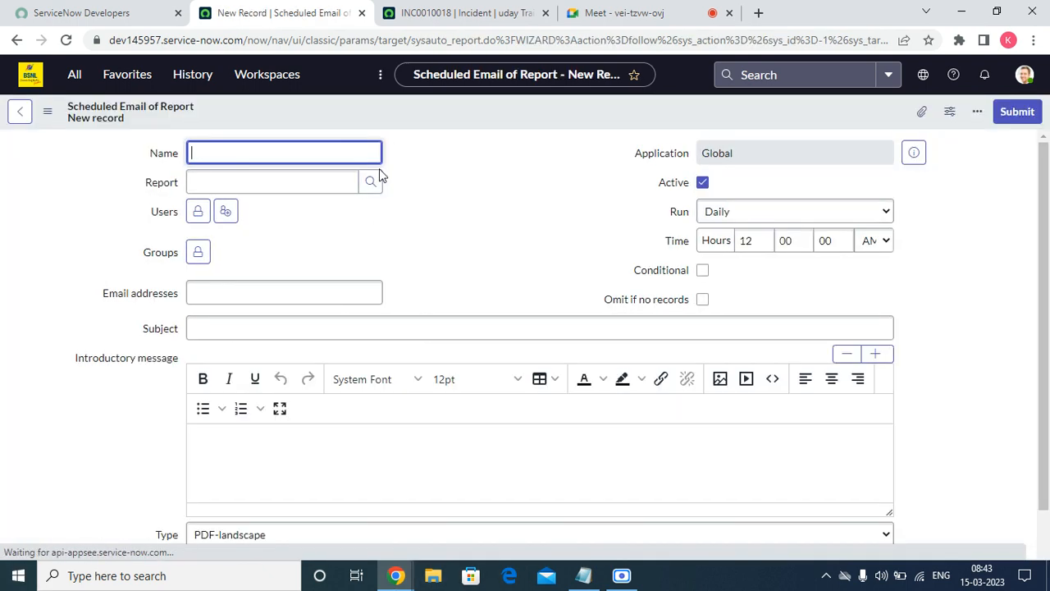
{"action": "scroll", "coordinate": [341, 346], "scroll_direction": "down", "scroll_amount": 3}
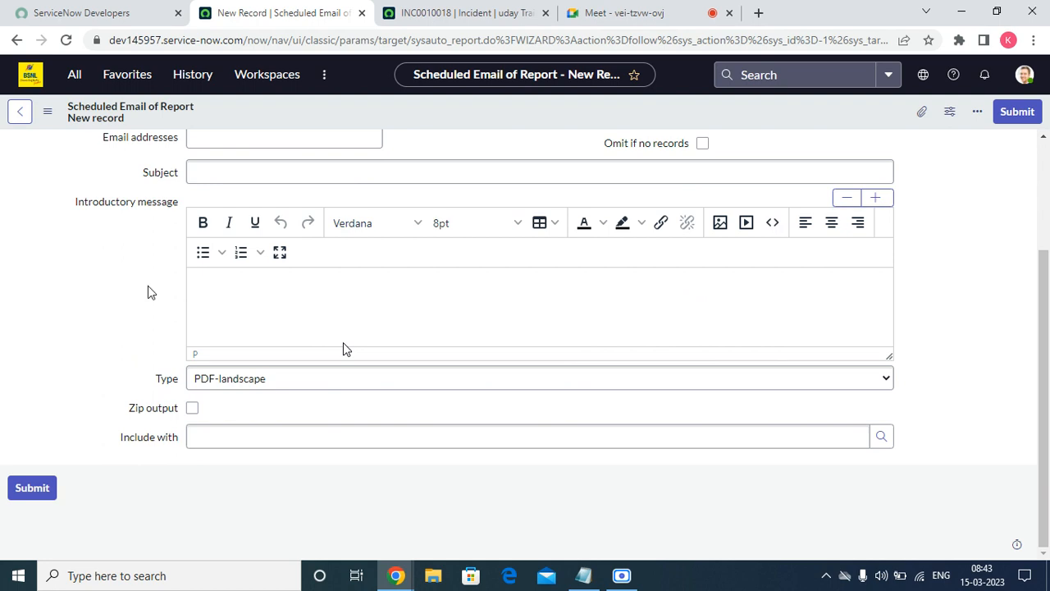
{"action": "left_click", "coordinate": [21, 114]}
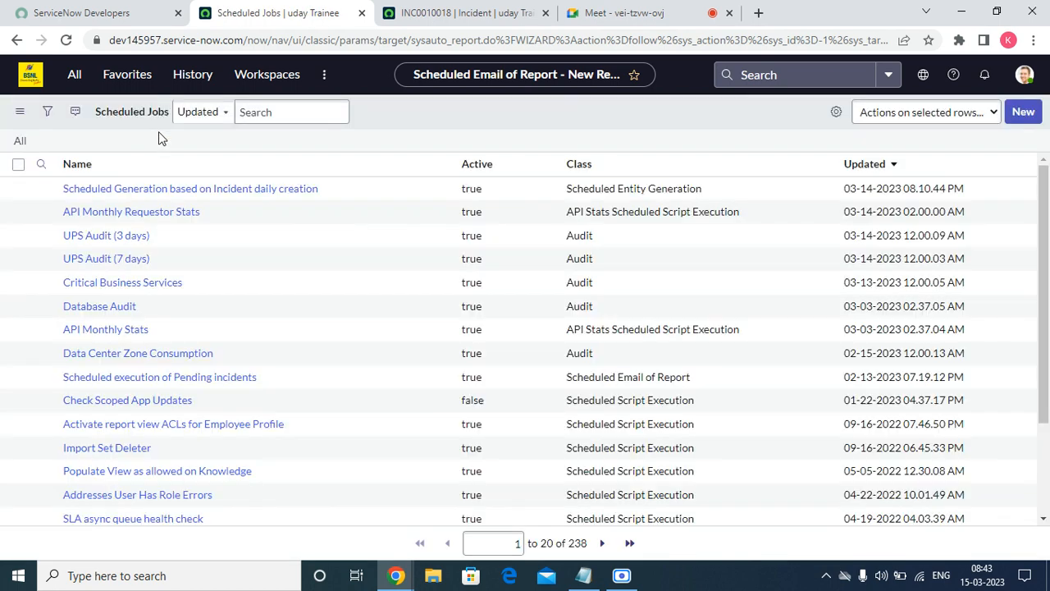
{"action": "left_click", "coordinate": [118, 78]}
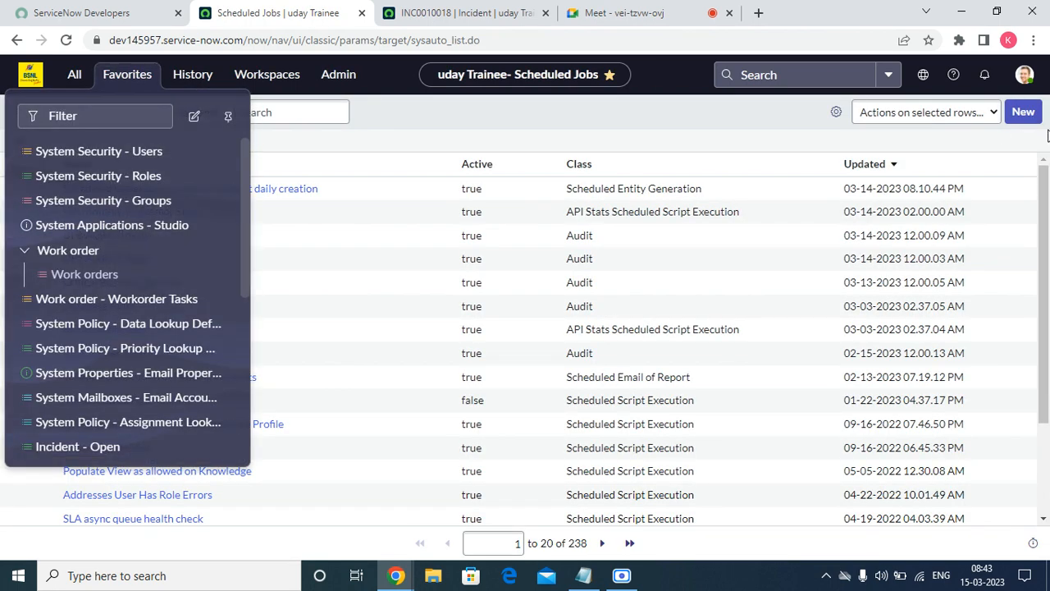
- Review the new job form for generating records from a template, including its selectable templates, and return to the jobs list
{"action": "left_click", "coordinate": [1023, 113]}
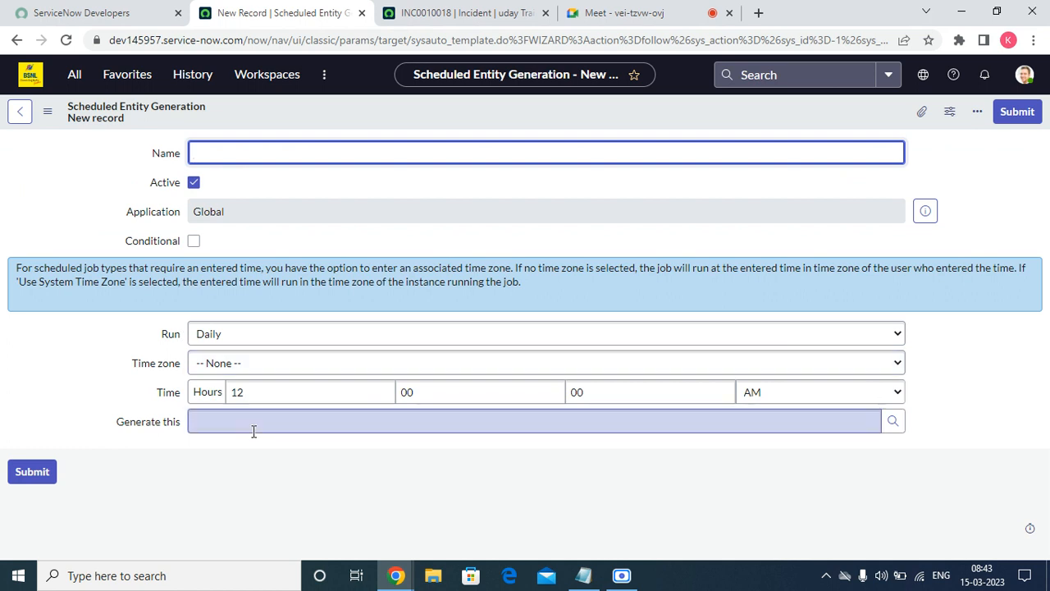
{"action": "left_click", "coordinate": [287, 425]}
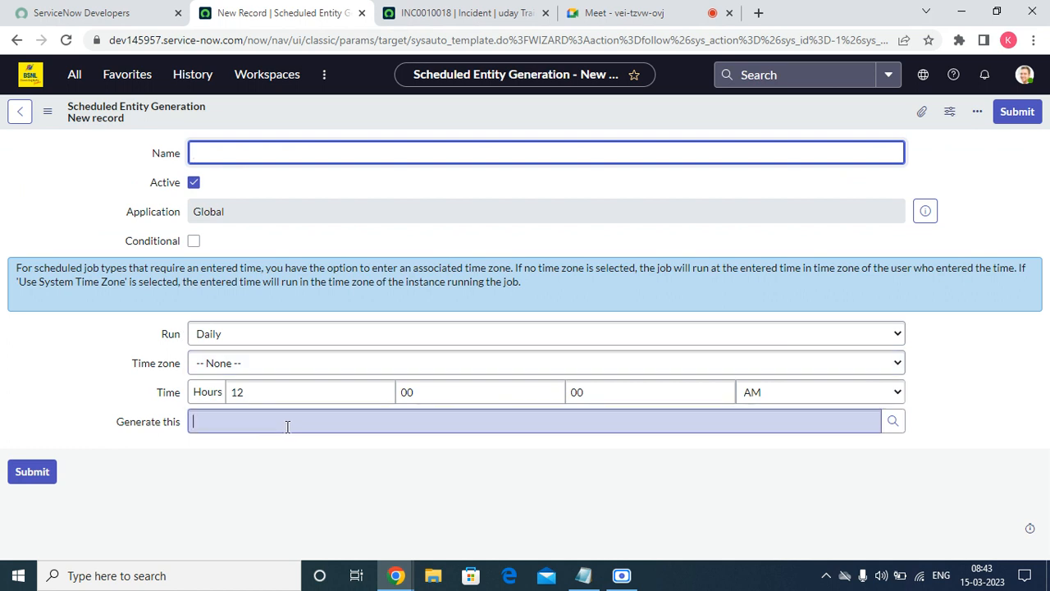
{"action": "left_click", "coordinate": [892, 421]}
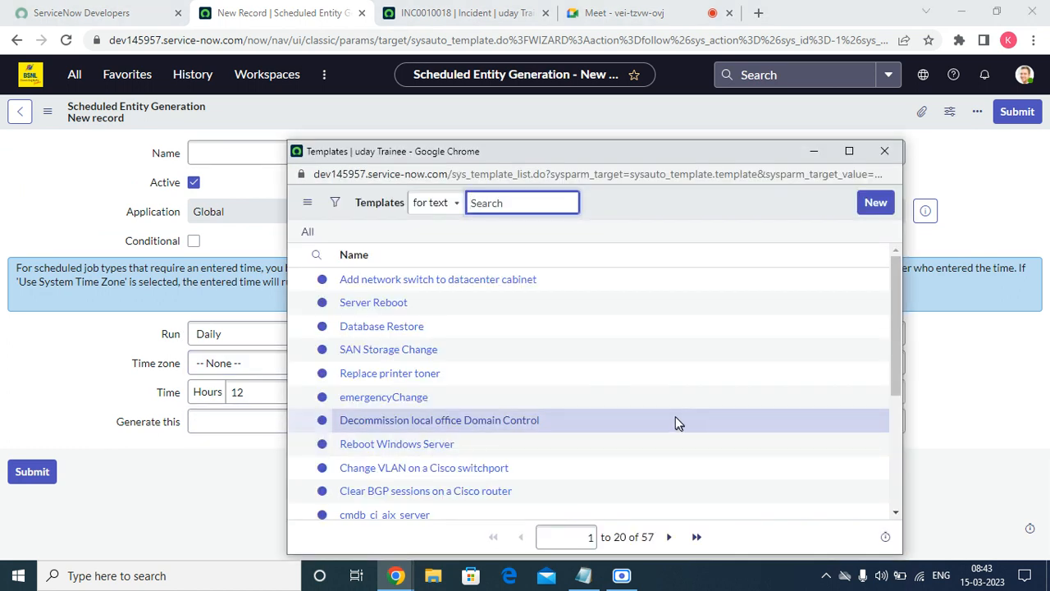
{"action": "left_click", "coordinate": [884, 151]}
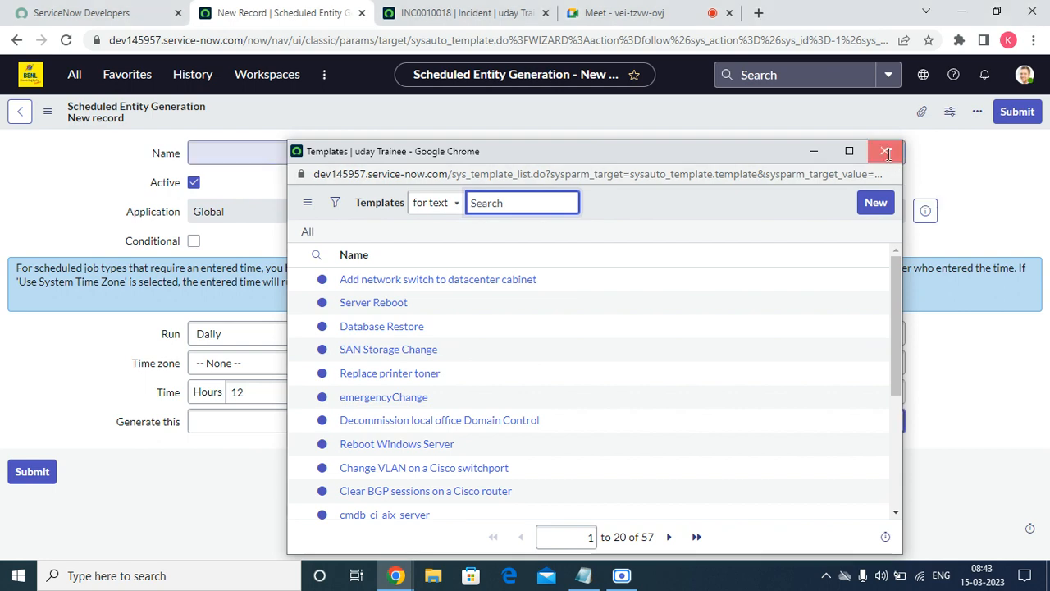
{"action": "left_click", "coordinate": [18, 112]}
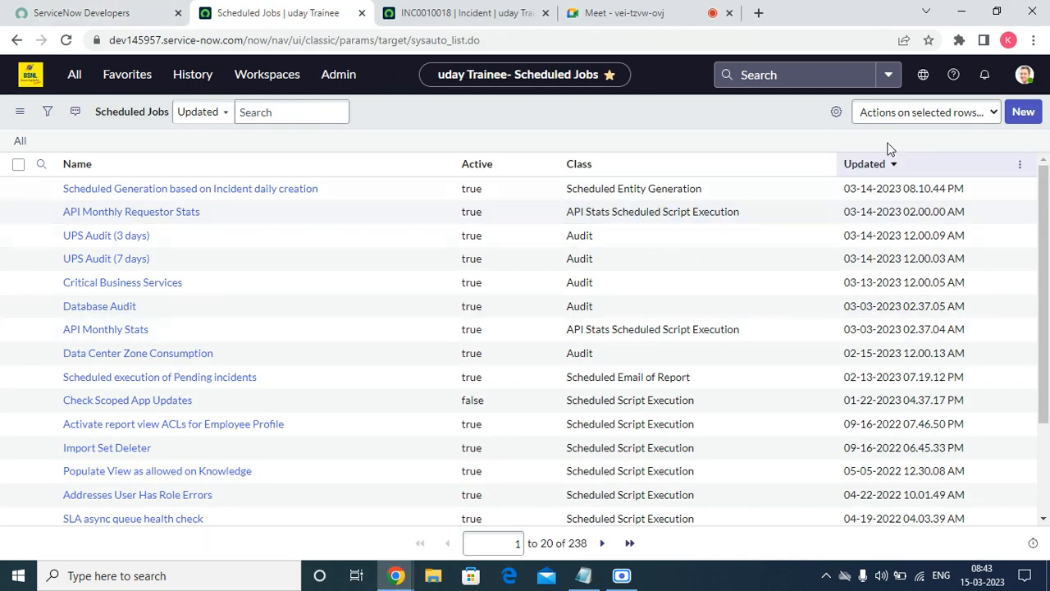
- Start a new scheduled job that automatically runs a script of your choosing
{"action": "left_click", "coordinate": [1027, 113]}
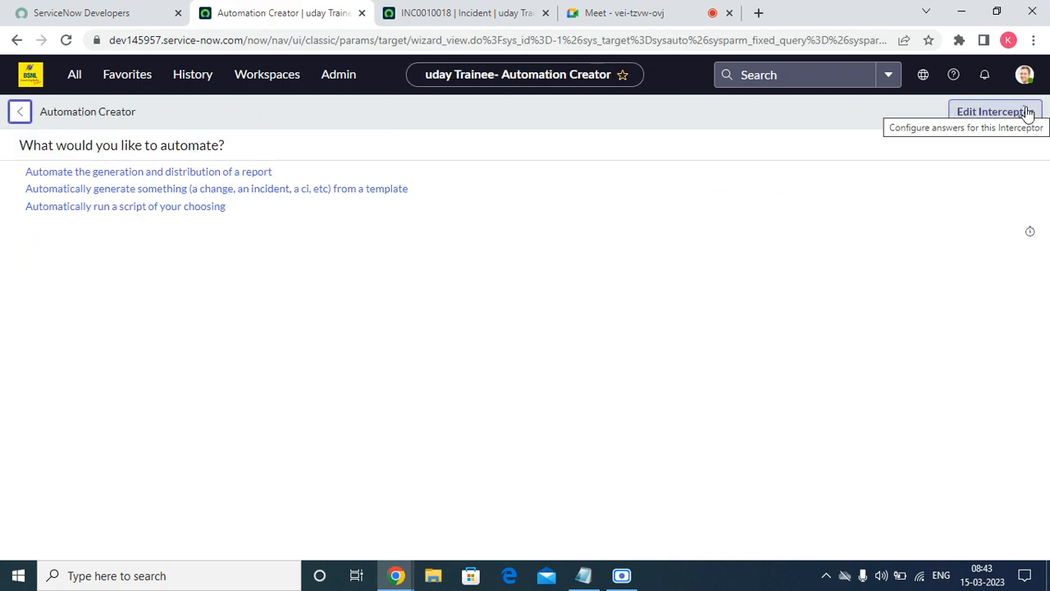
{"action": "left_click", "coordinate": [66, 208]}
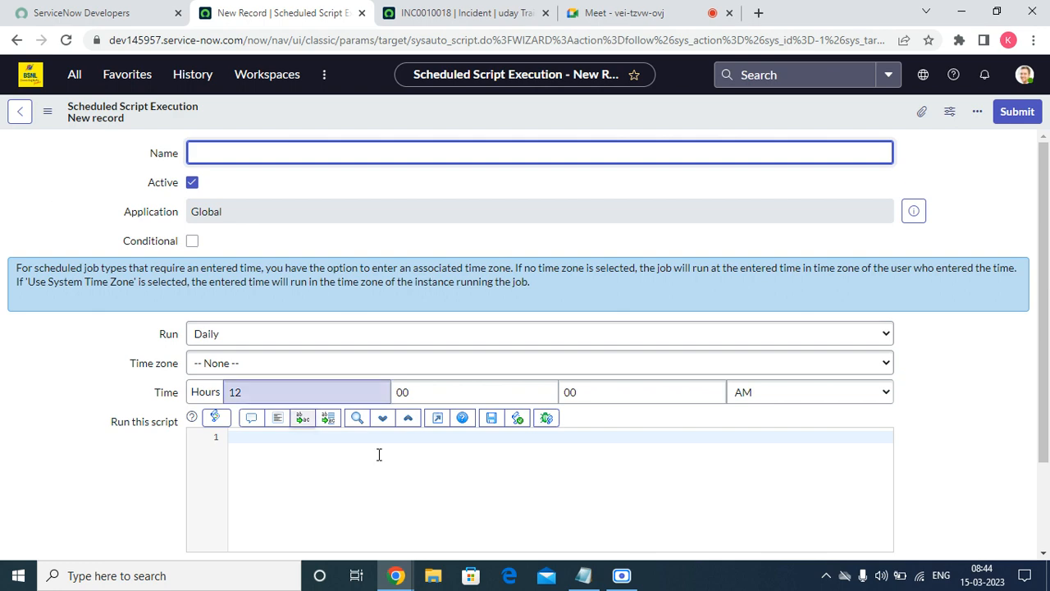
{"action": "left_click", "coordinate": [622, 576]}
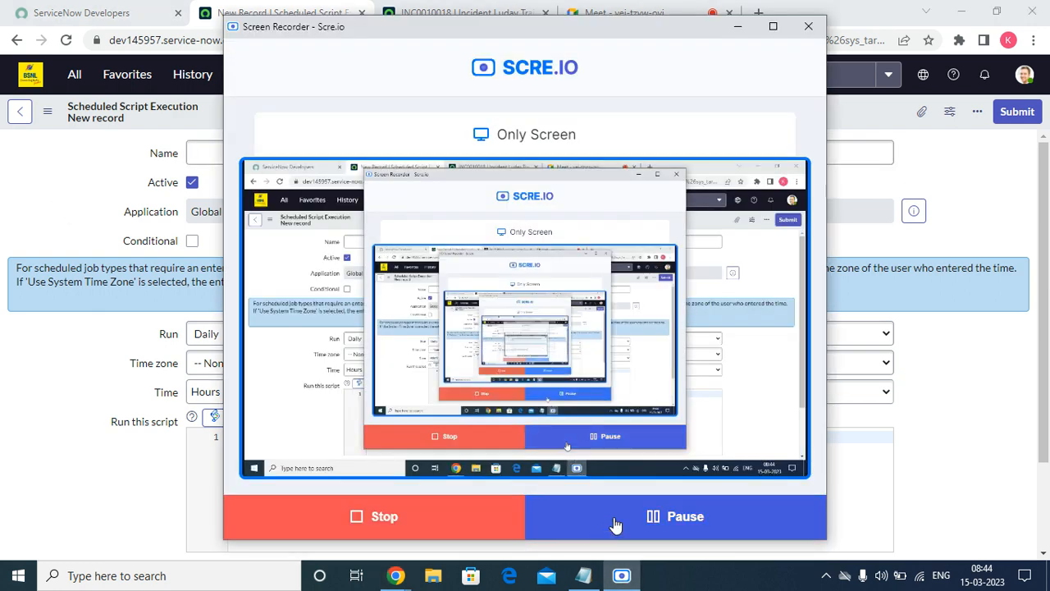
{"action": "left_click", "coordinate": [681, 13]}
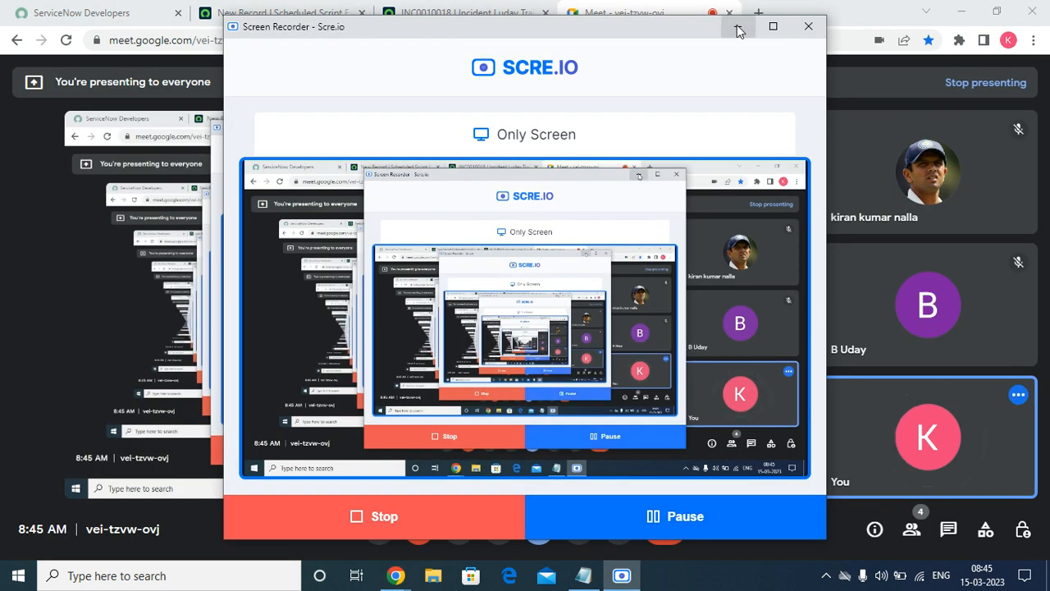
{"action": "left_click", "coordinate": [738, 30]}
{"action": "left_click", "coordinate": [402, 13]}
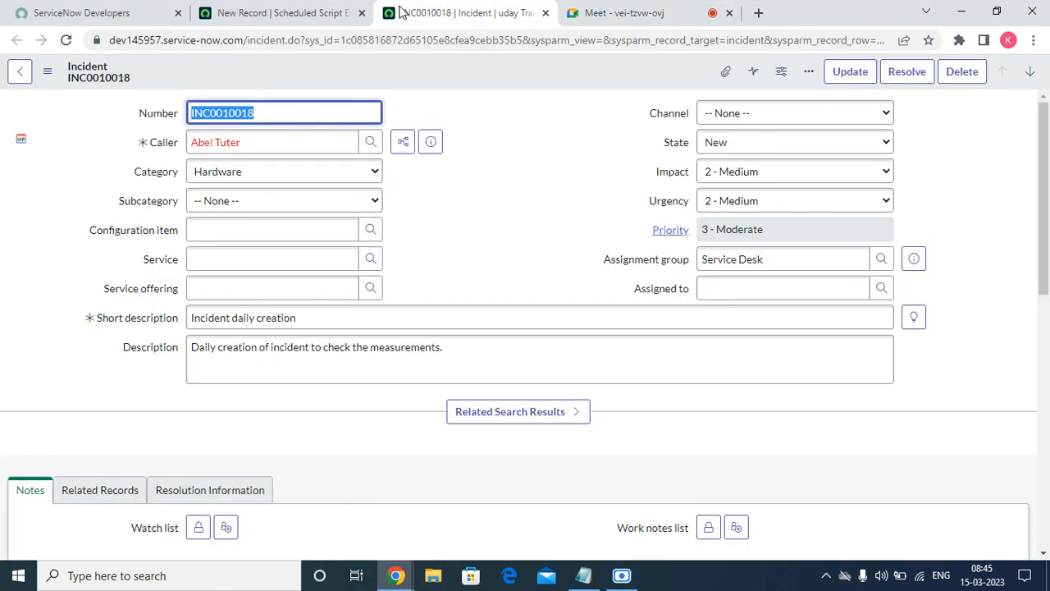
- Name the new scheduled script execution "Auto clousre of incident"
{"action": "left_click", "coordinate": [287, 12]}
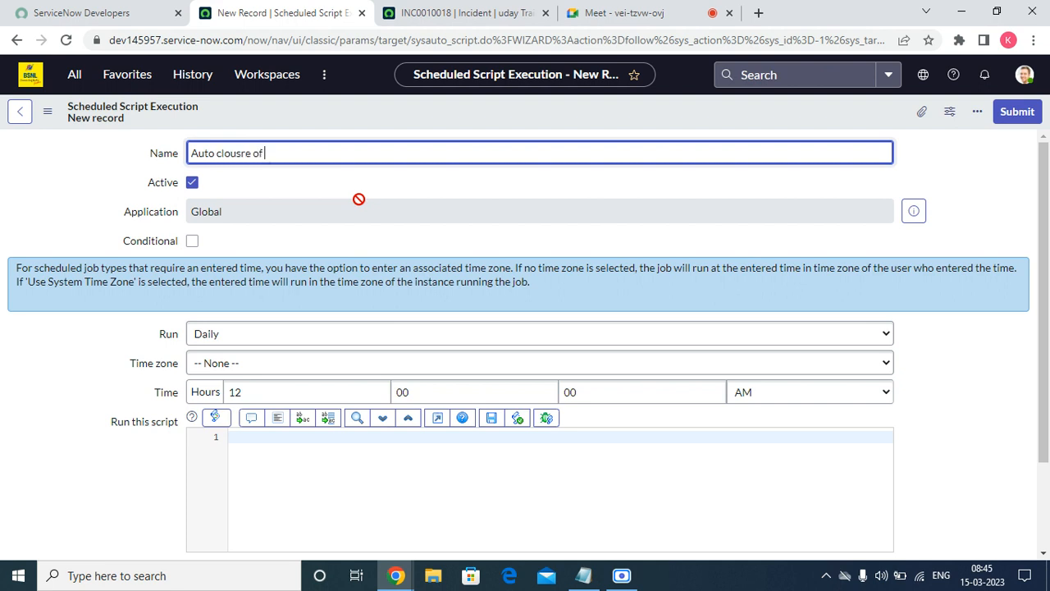
{"action": "type", "text": "ient"}
{"action": "type", "text": "ident"}
- Review the time zone choices for the script job without selecting one, and place the cursor in the script editor
{"action": "left_click", "coordinate": [35, 368]}
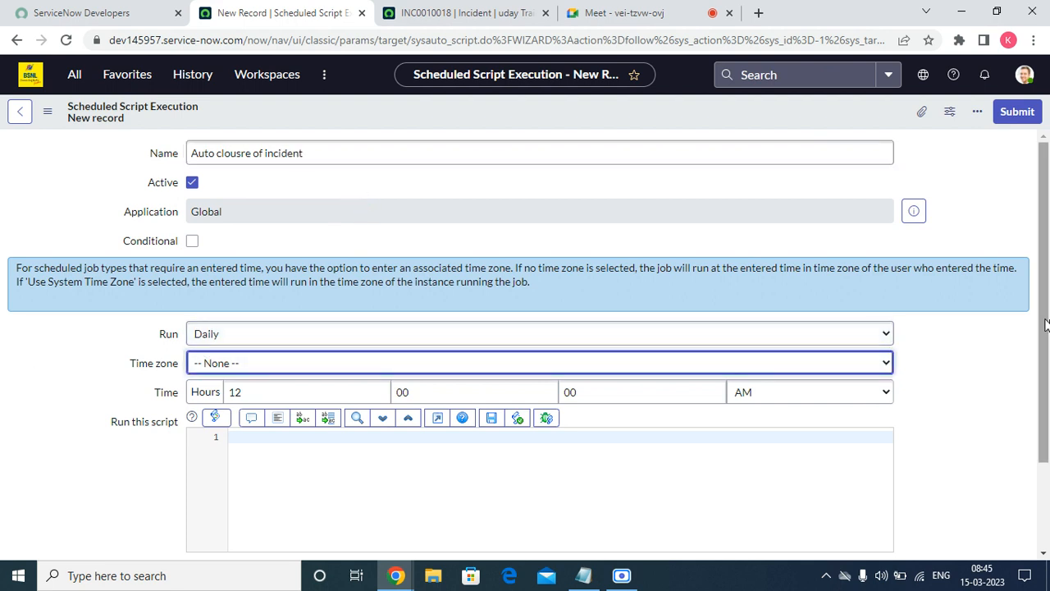
{"action": "scroll", "coordinate": [219, 325], "scroll_direction": "down", "scroll_amount": 2}
{"action": "left_click", "coordinate": [239, 259]}
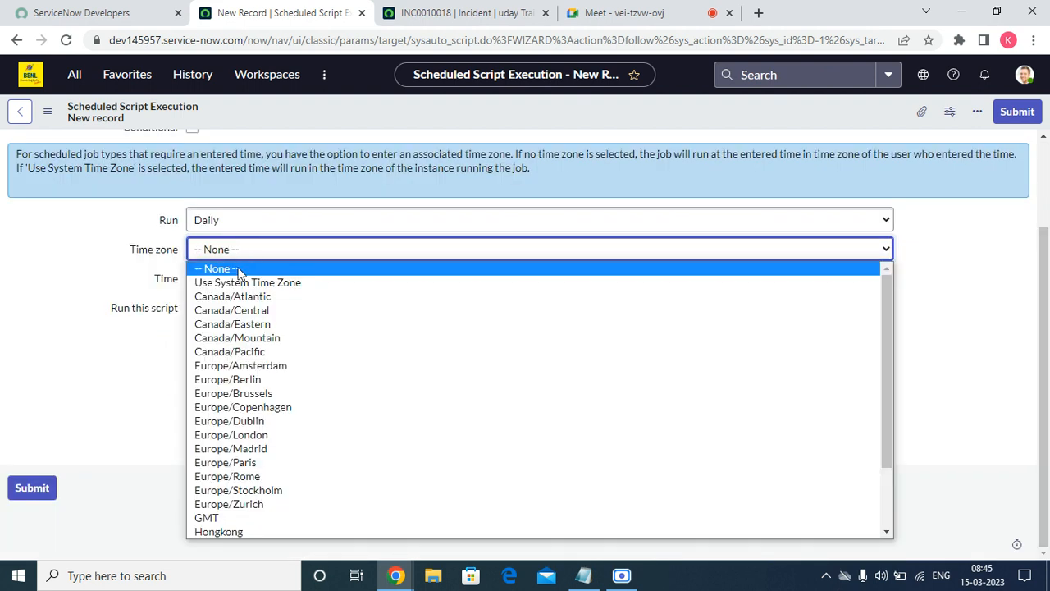
{"action": "left_click", "coordinate": [7, 434]}
{"action": "left_click", "coordinate": [235, 365]}
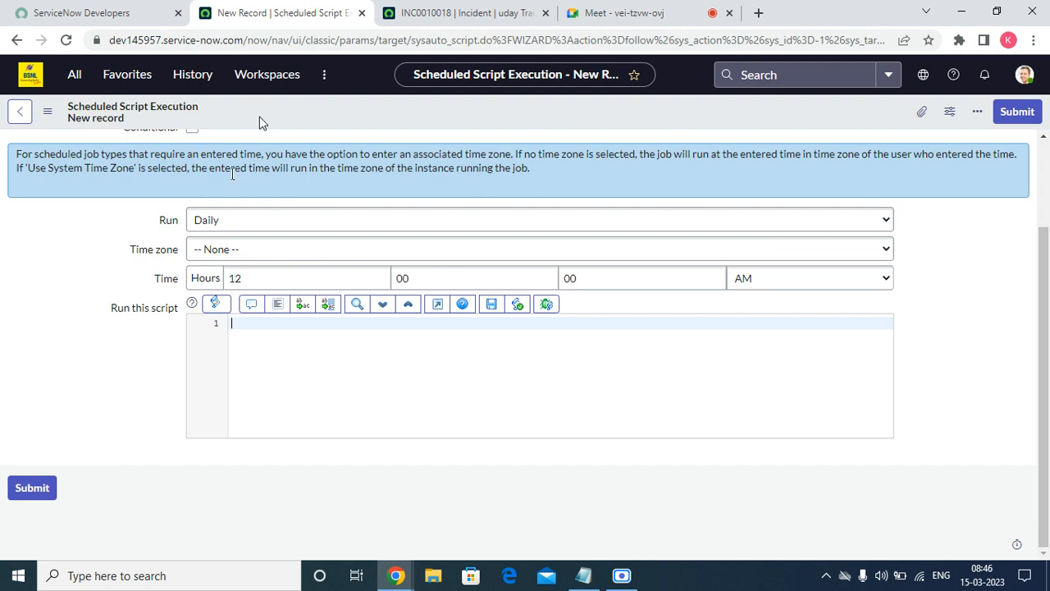
- Open the favorite list of open incidents in a separate browser tab and close the generated incident's tab
{"action": "left_click", "coordinate": [119, 81]}
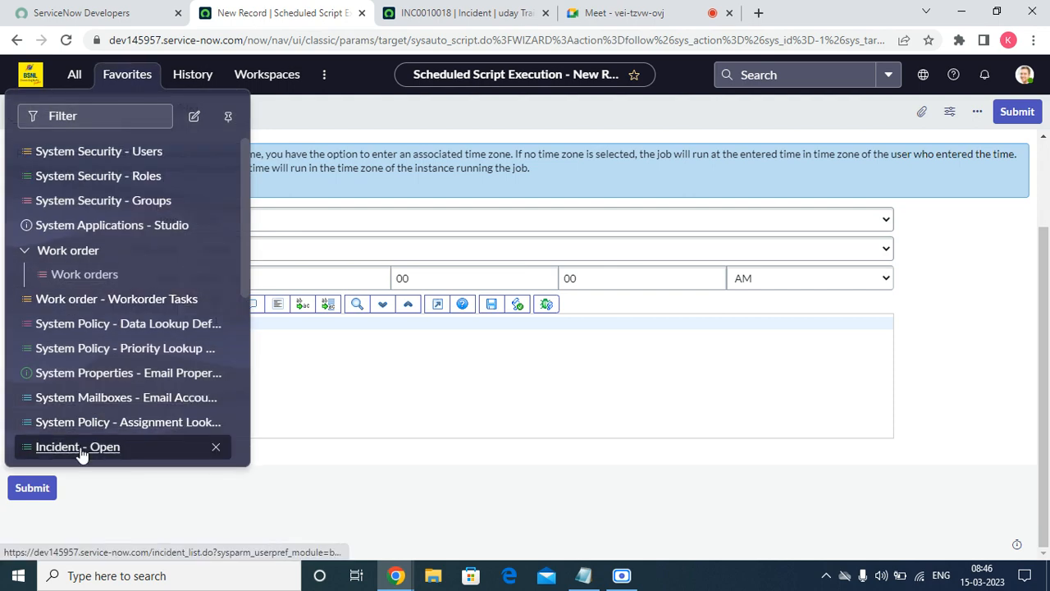
{"action": "right_click", "coordinate": [87, 446]}
{"action": "left_click", "coordinate": [133, 333]}
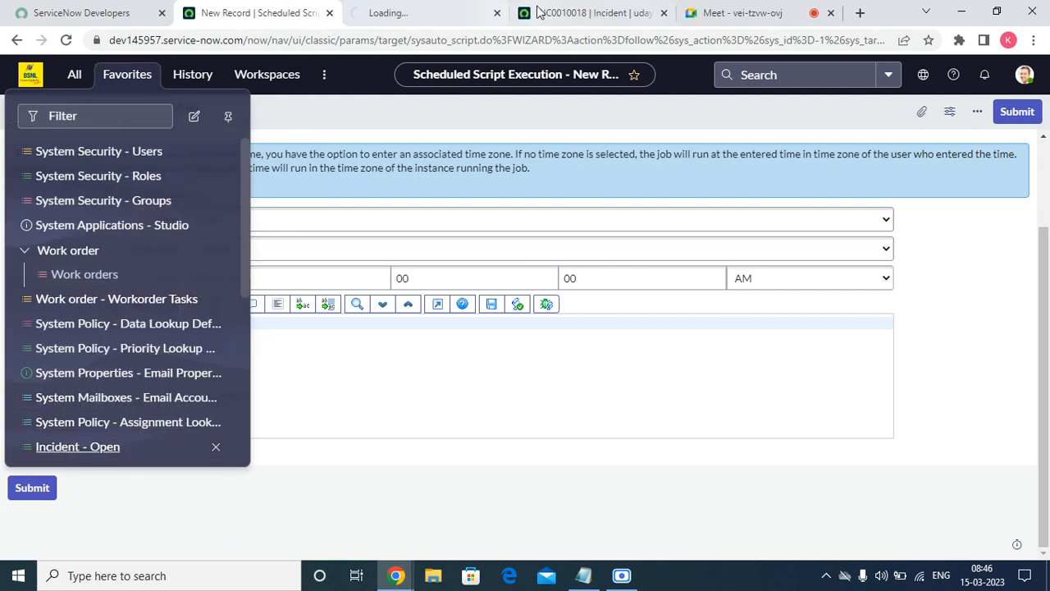
{"action": "left_click", "coordinate": [541, 12]}
{"action": "left_click", "coordinate": [663, 13]}
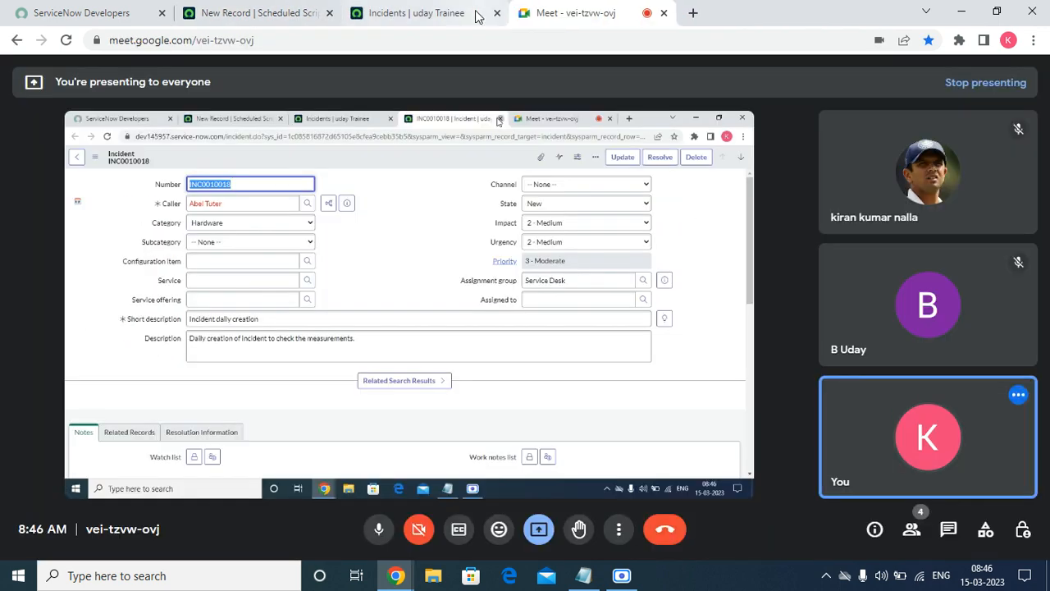
- In the open incidents list, add a second filter condition on the Updated field alongside Active is true
{"action": "left_click", "coordinate": [441, 14]}
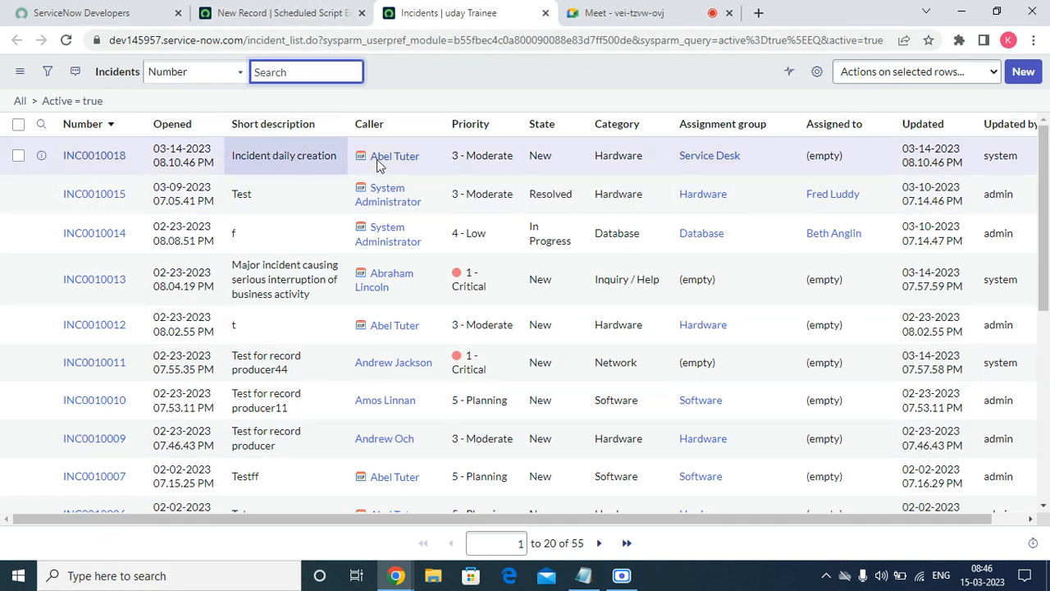
{"action": "left_click", "coordinate": [46, 76]}
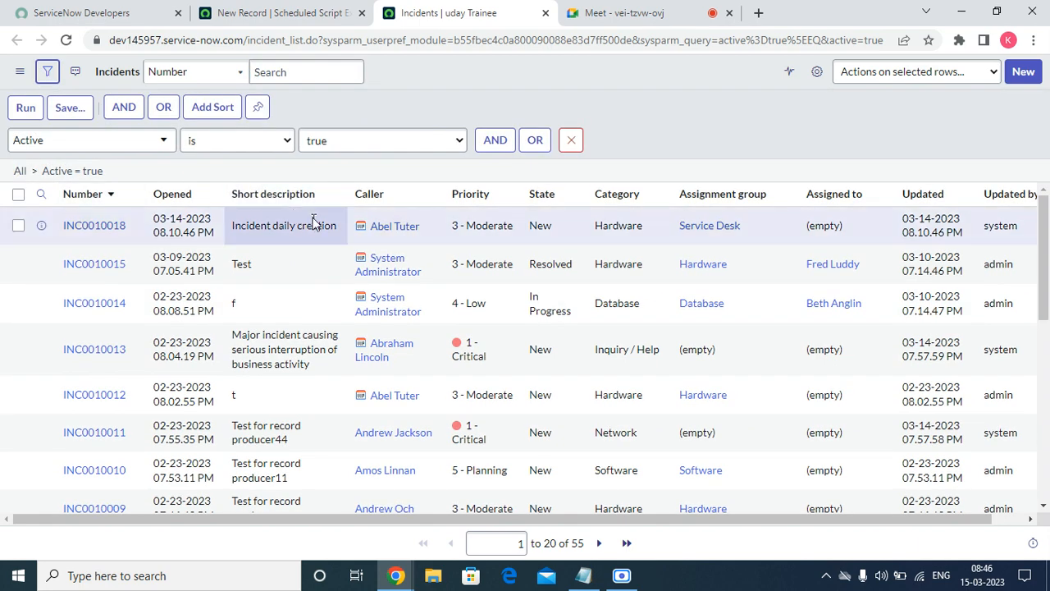
{"action": "left_click", "coordinate": [489, 143]}
{"action": "left_click", "coordinate": [160, 196]}
{"action": "type", "text": "upd"}
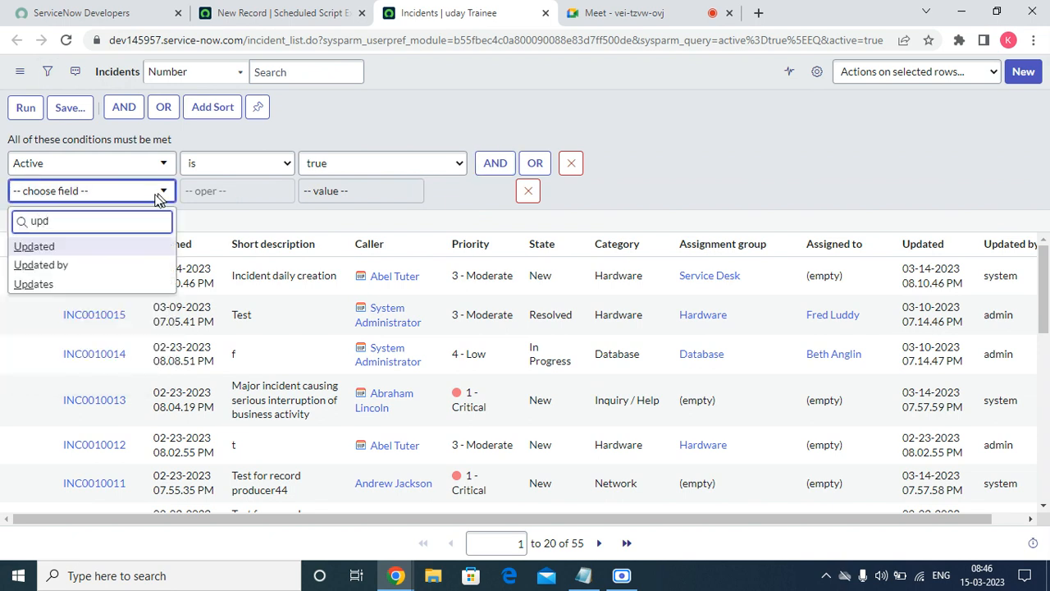
{"action": "left_click", "coordinate": [110, 251]}
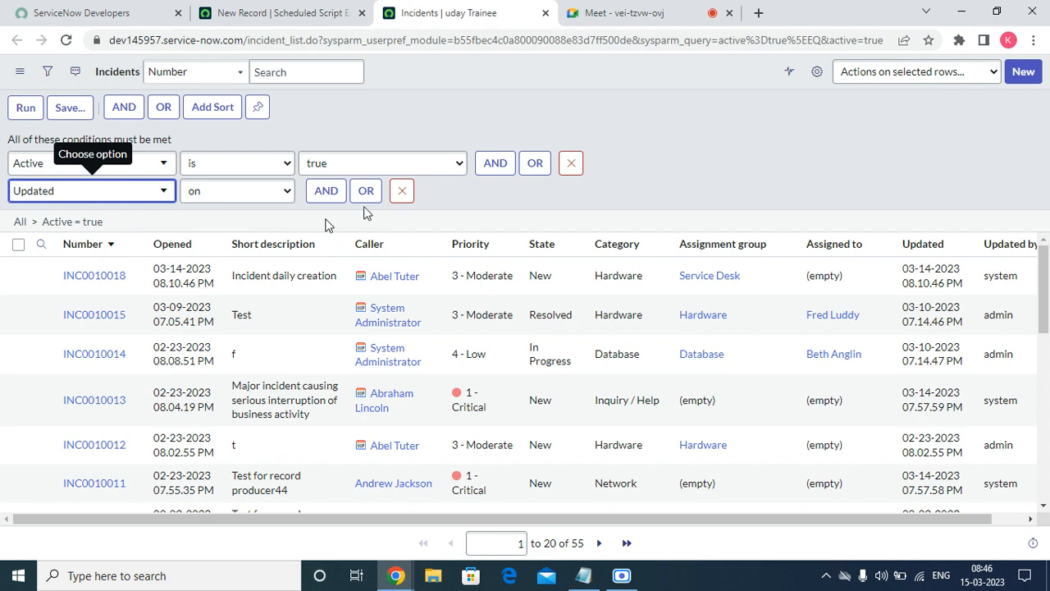
- Try the "is more than" operator on the Updated condition, switching its unit to Months and back to Hours
{"action": "left_click", "coordinate": [250, 195]}
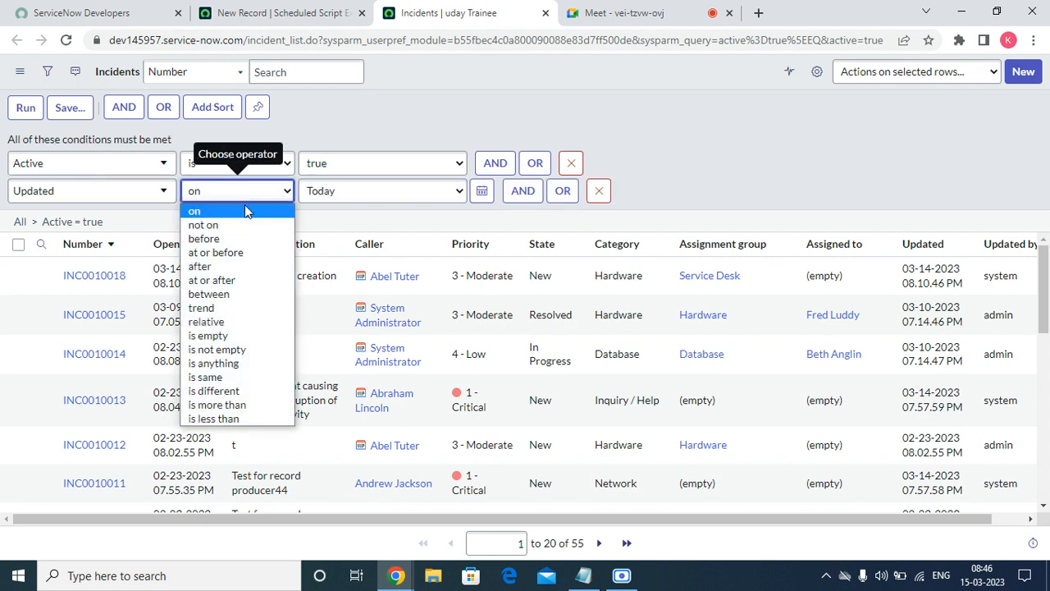
{"action": "left_click", "coordinate": [231, 405]}
{"action": "left_click", "coordinate": [469, 190]}
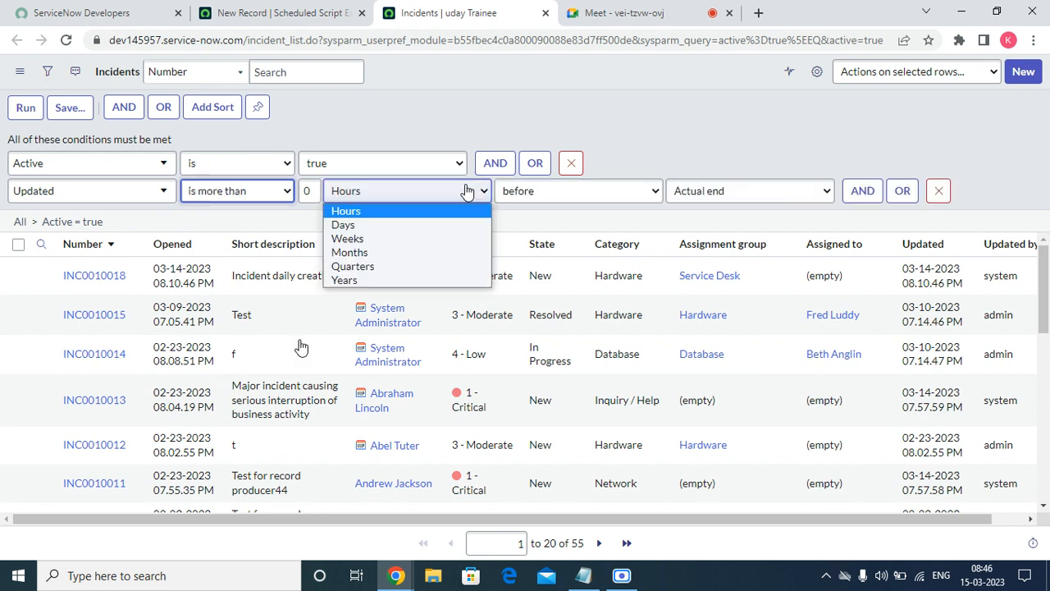
{"action": "left_click", "coordinate": [349, 252]}
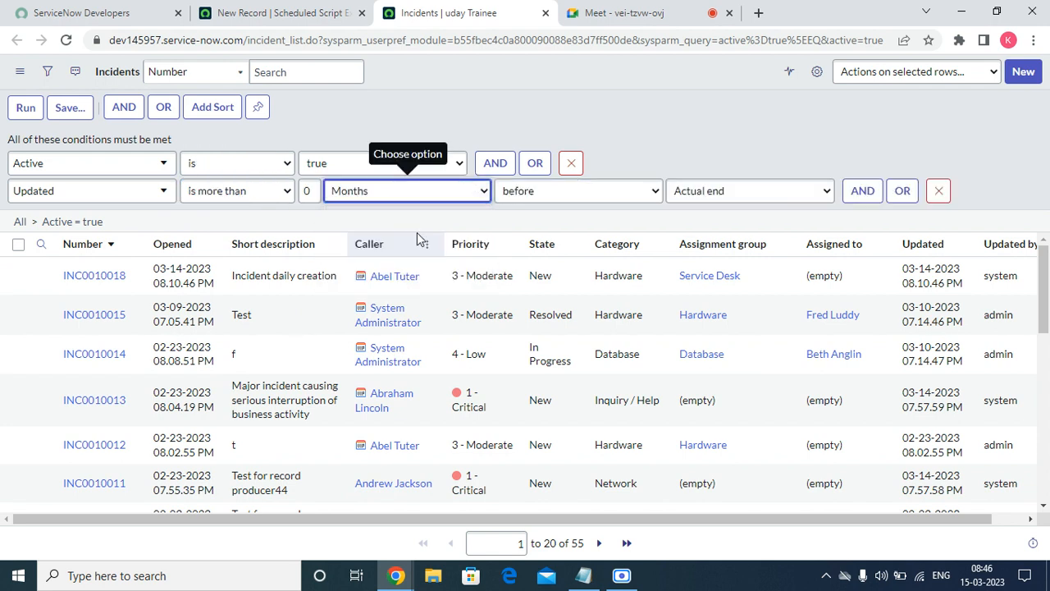
{"action": "left_click", "coordinate": [435, 191]}
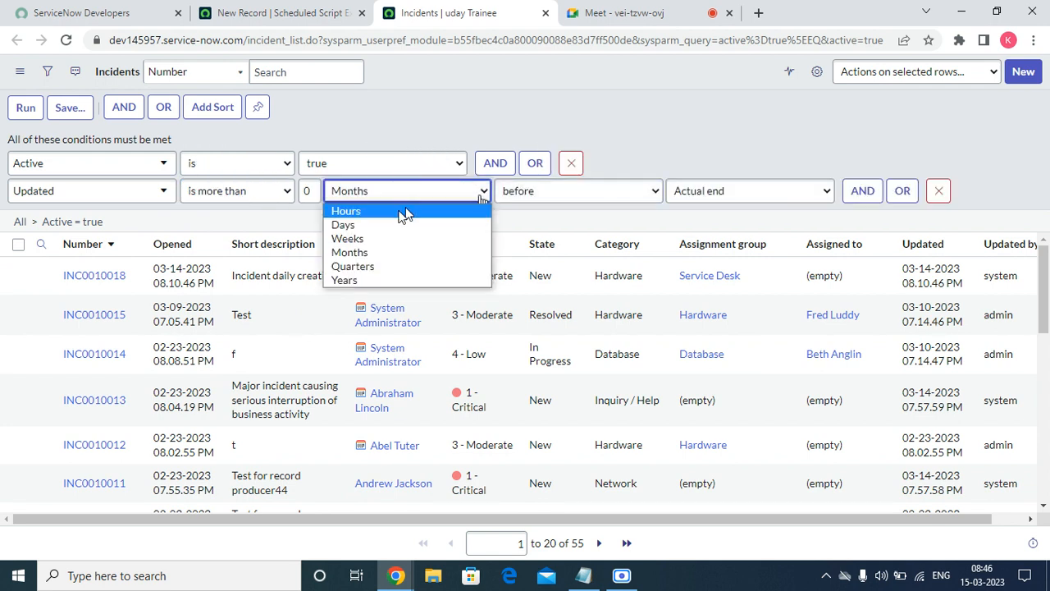
{"action": "left_click", "coordinate": [395, 211]}
- Filter the active incidents to those with Updated before Last 6 months and look through the filtered list
{"action": "left_click", "coordinate": [246, 190]}
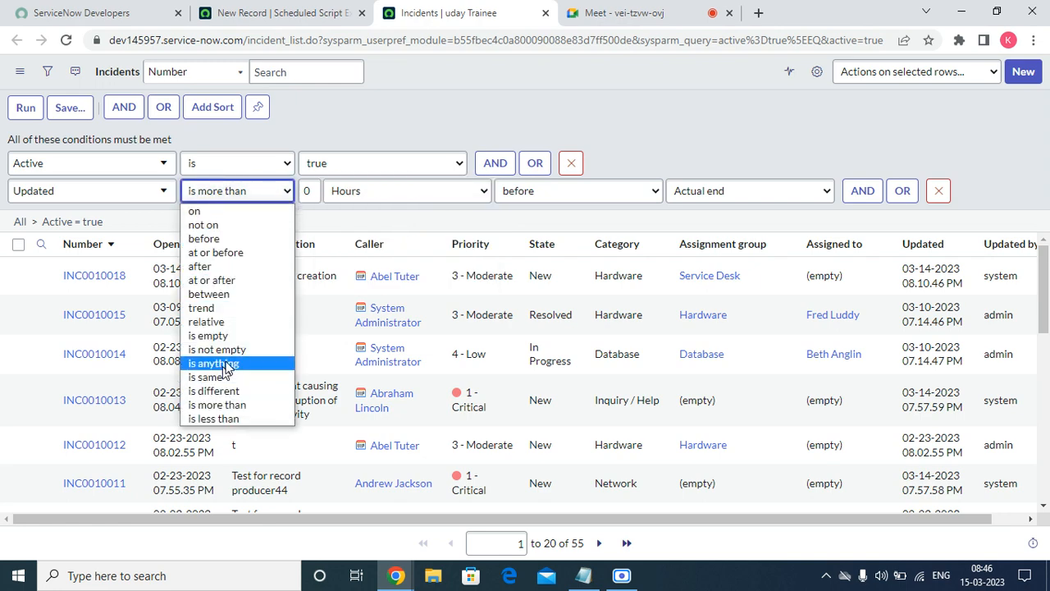
{"action": "left_click", "coordinate": [236, 244]}
{"action": "left_click", "coordinate": [349, 191]}
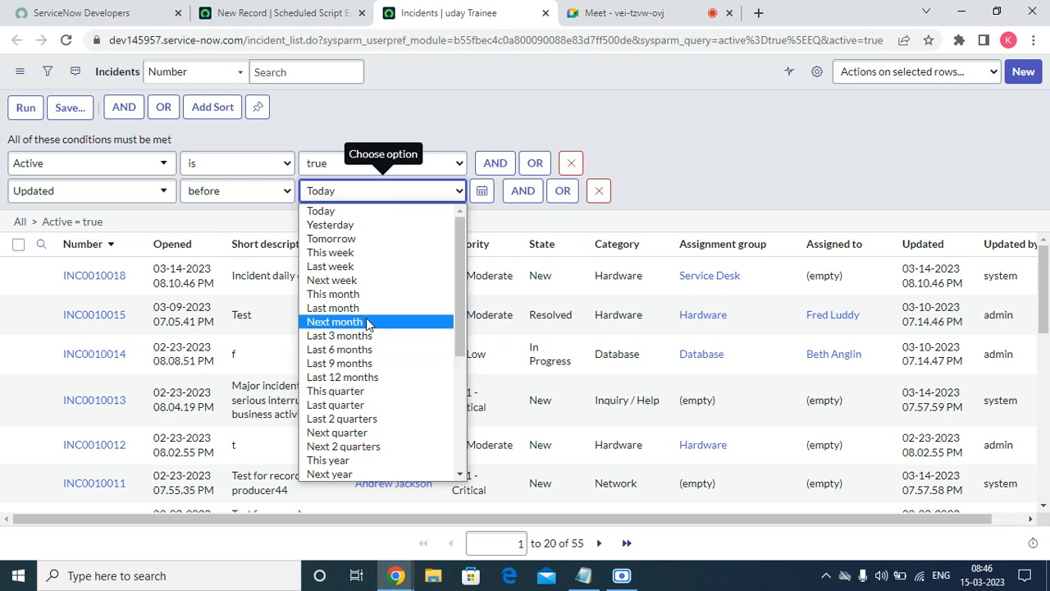
{"action": "left_click", "coordinate": [338, 349]}
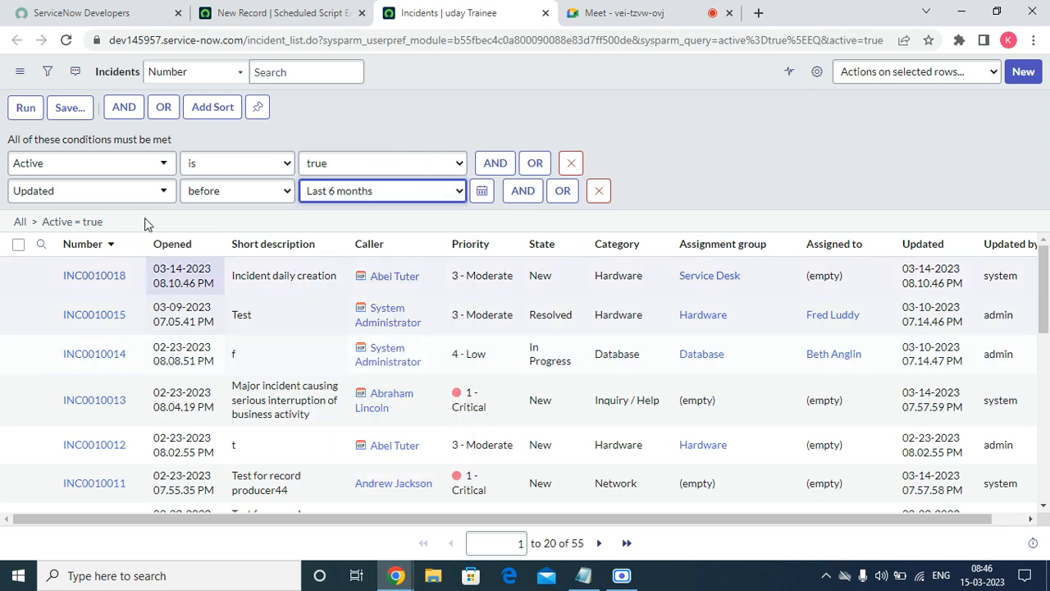
{"action": "left_click", "coordinate": [25, 107]}
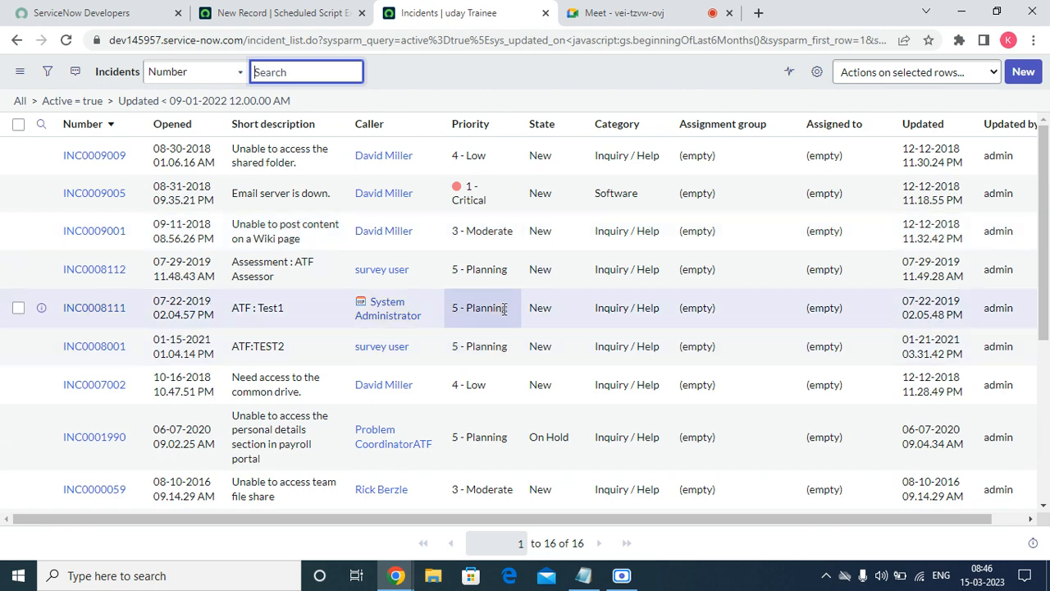
{"action": "scroll", "coordinate": [576, 312], "scroll_direction": "down", "scroll_amount": 4}
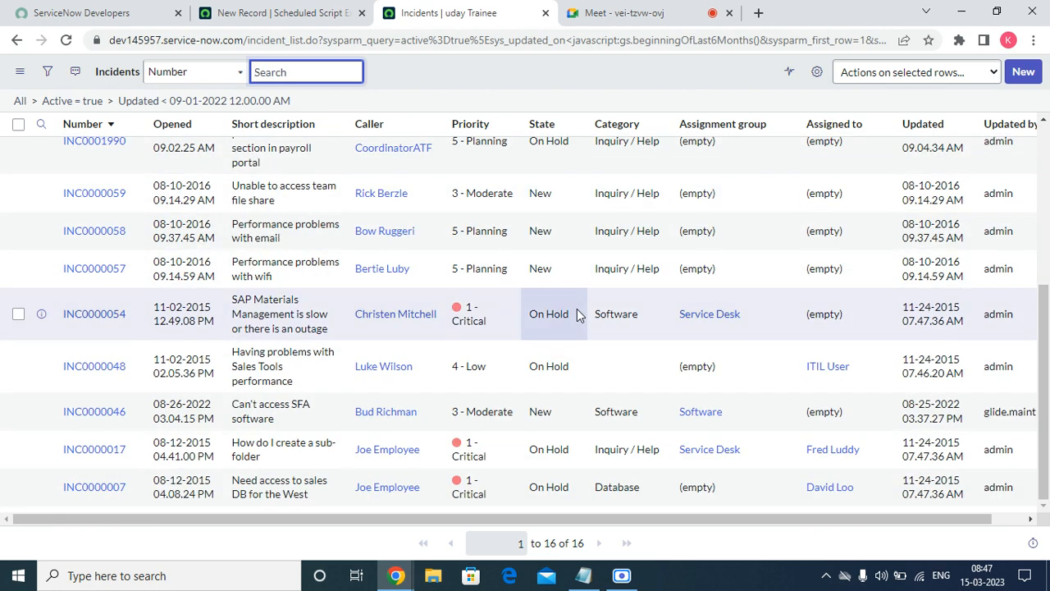
{"action": "scroll", "coordinate": [577, 310], "scroll_direction": "up", "scroll_amount": 4}
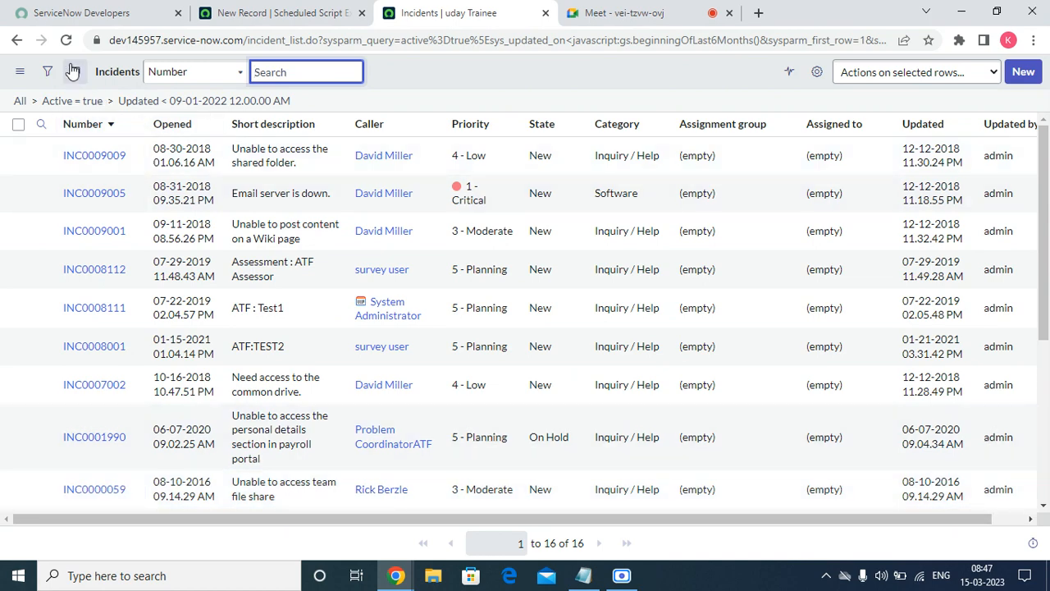
- Change the Updated condition to before Last month and rerun the incident filter
{"action": "left_click", "coordinate": [48, 72]}
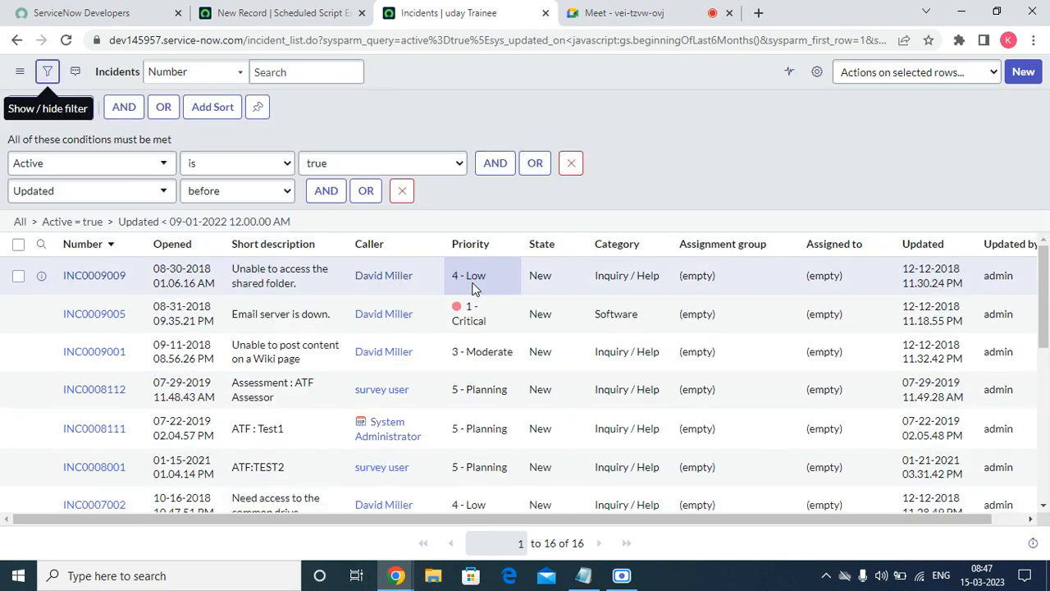
{"action": "left_click", "coordinate": [399, 191]}
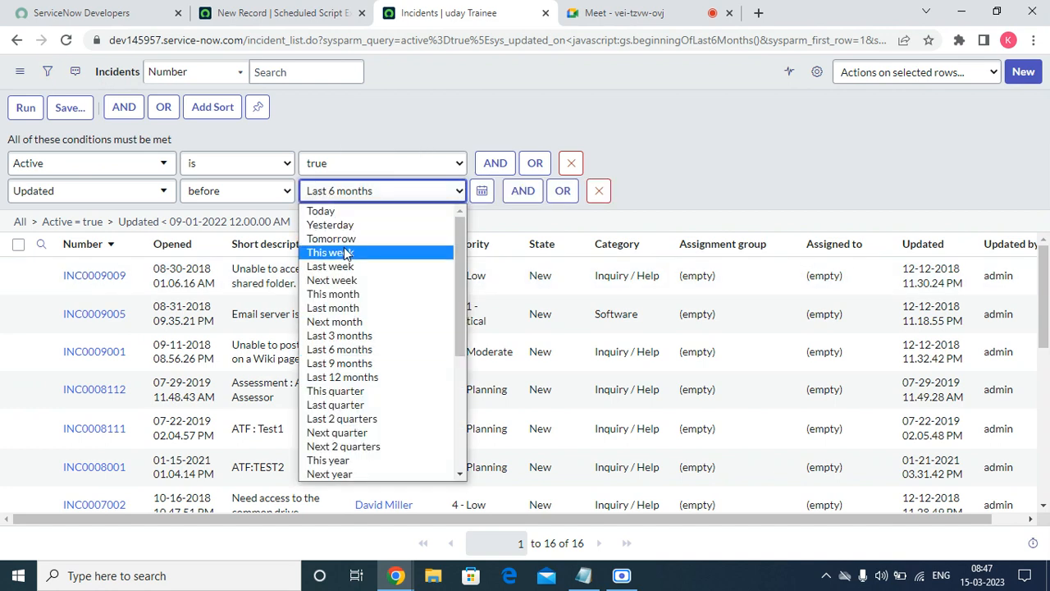
{"action": "left_click", "coordinate": [351, 310]}
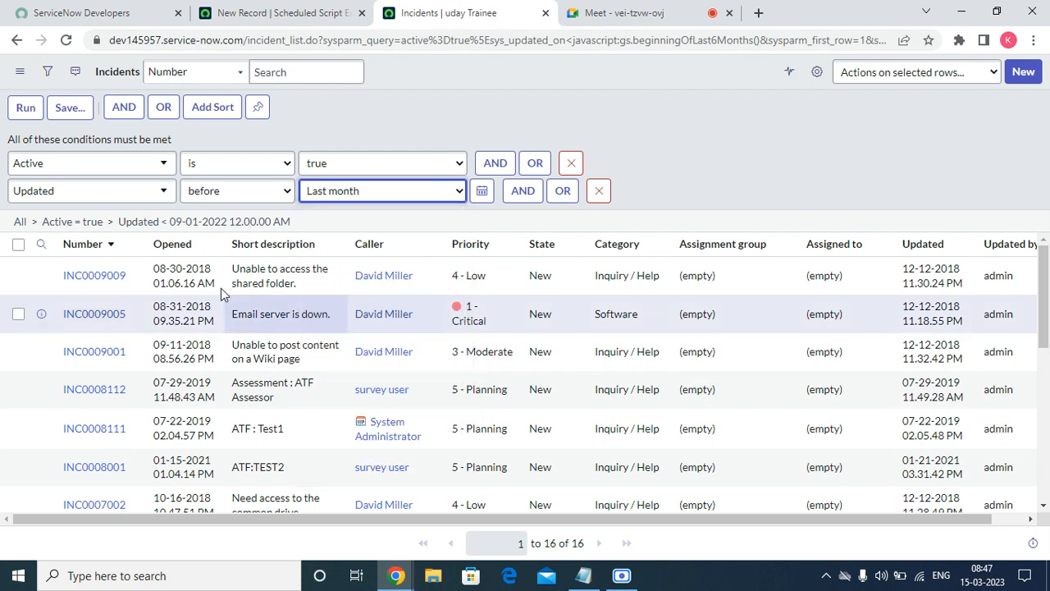
{"action": "left_click", "coordinate": [33, 113]}
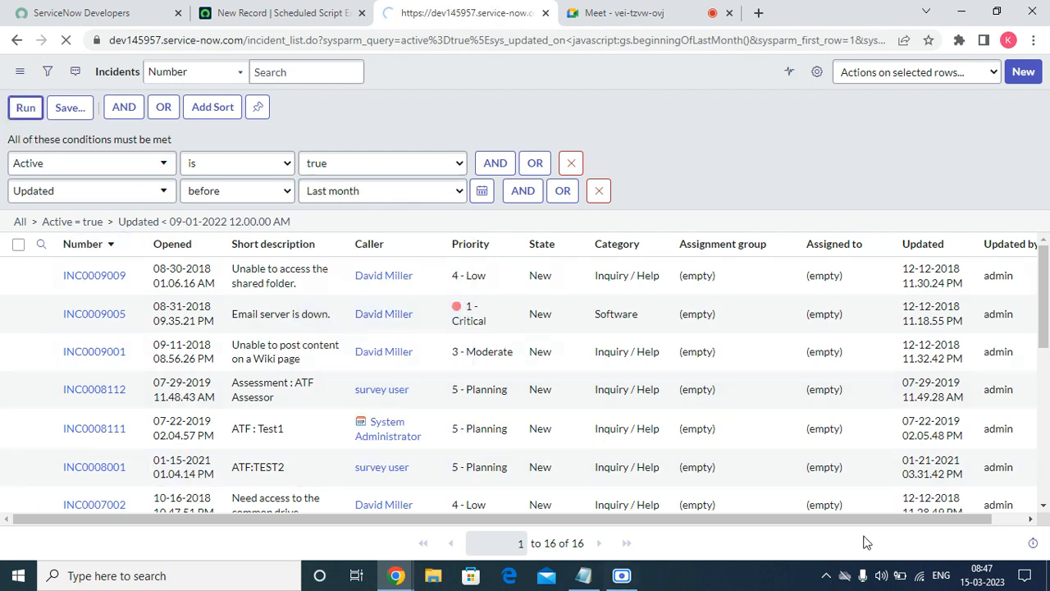
- Look through the filtered incidents and narrow the list to those matching the On Hold state
{"action": "scroll", "coordinate": [856, 462], "scroll_direction": "down", "scroll_amount": 10}
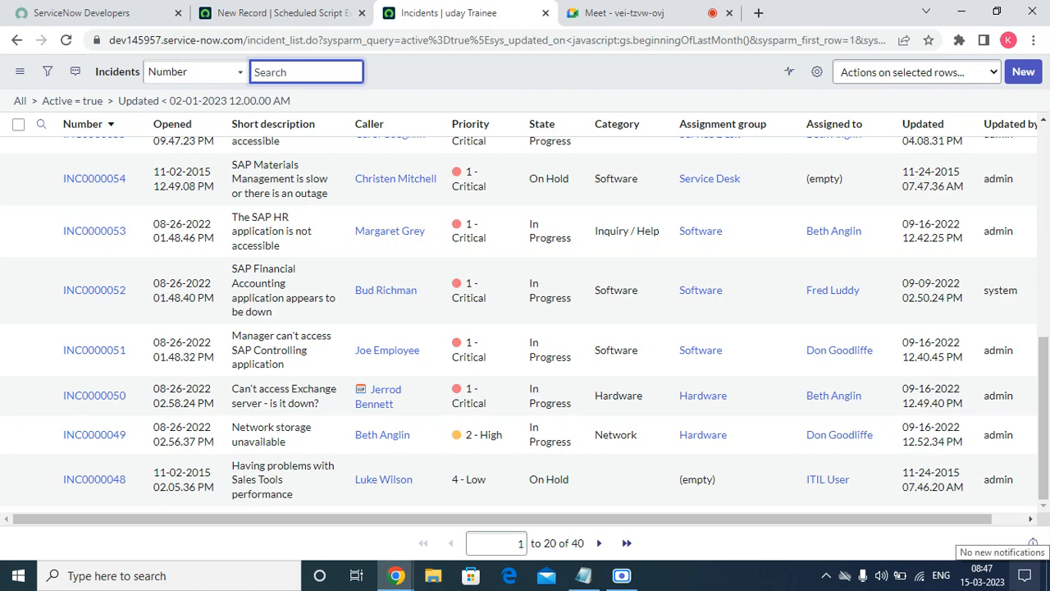
{"action": "scroll", "coordinate": [484, 476], "scroll_direction": "up", "scroll_amount": 10}
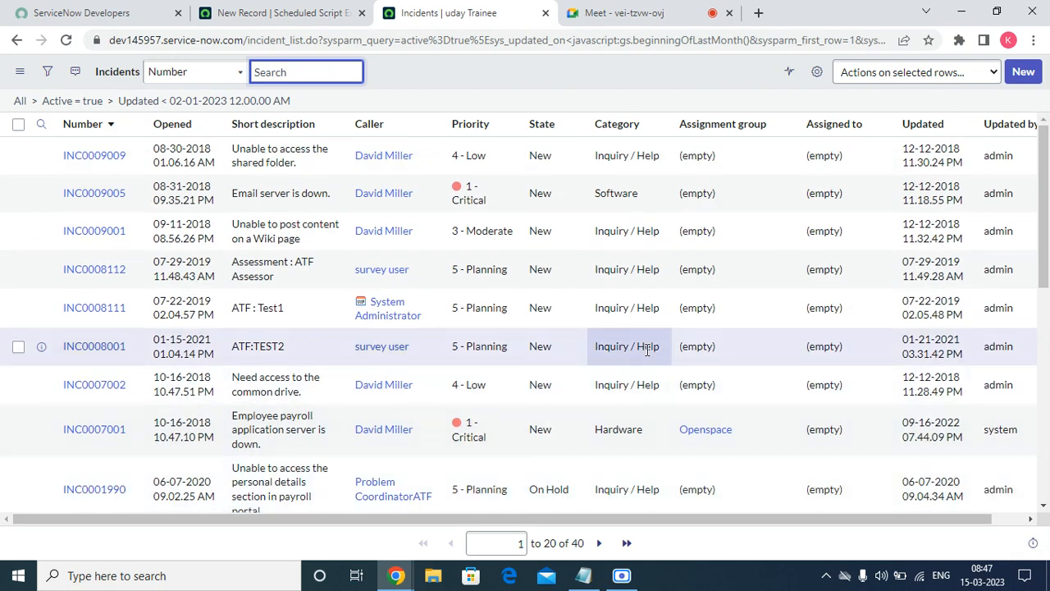
{"action": "scroll", "coordinate": [552, 422], "scroll_direction": "down", "scroll_amount": 10}
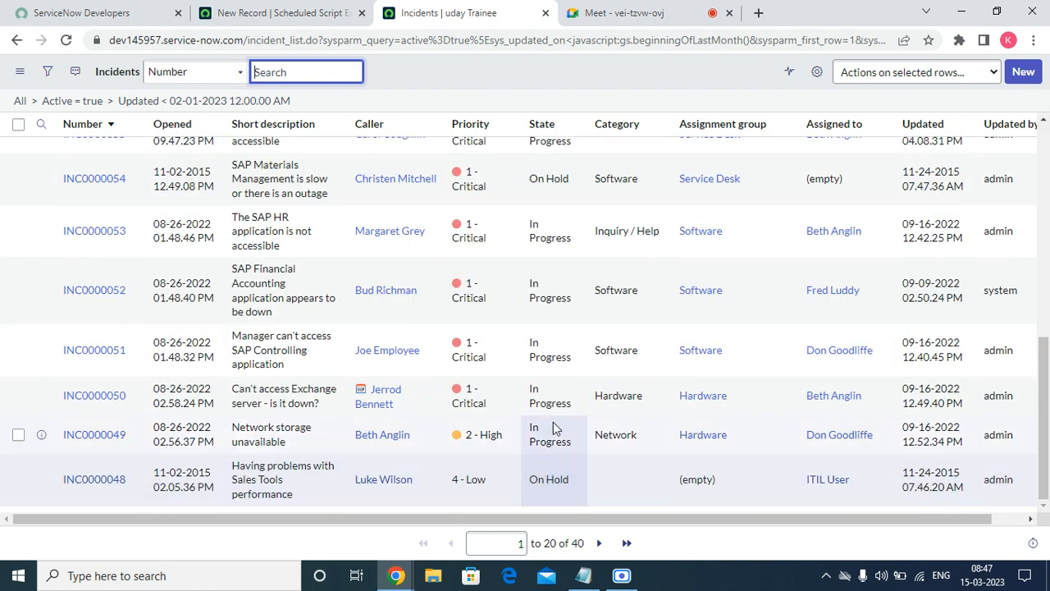
{"action": "right_click", "coordinate": [558, 182]}
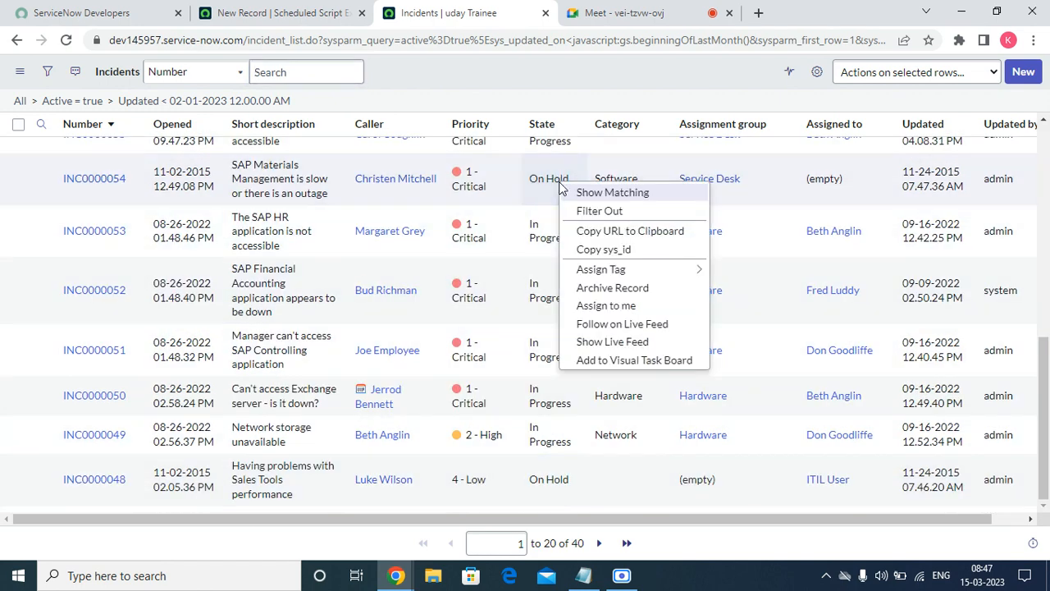
{"action": "left_click", "coordinate": [601, 178]}
{"action": "right_click", "coordinate": [551, 179]}
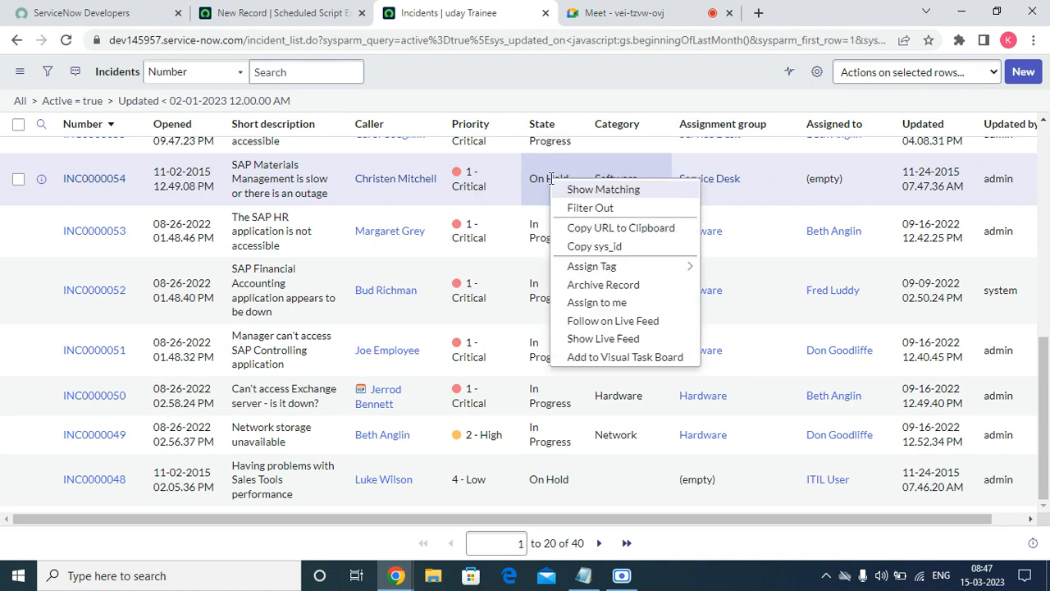
{"action": "left_click", "coordinate": [585, 186]}
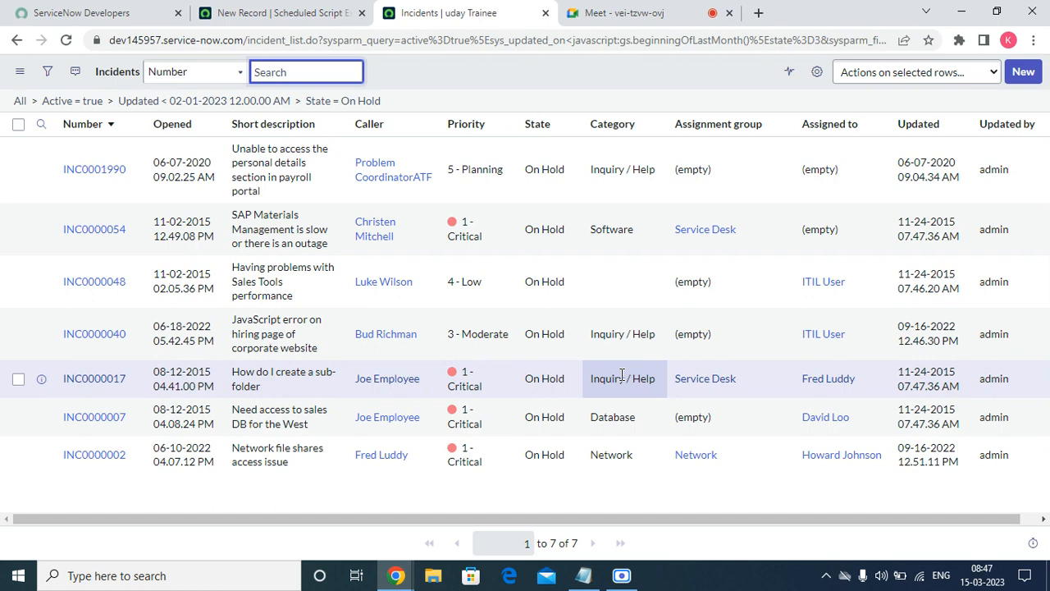
- In the new scheduled script, declare the record object with var incident = new GlideRecord('incident'); and leave a blank line below it
{"action": "left_click", "coordinate": [279, 12]}
{"action": "left_click", "coordinate": [285, 352]}
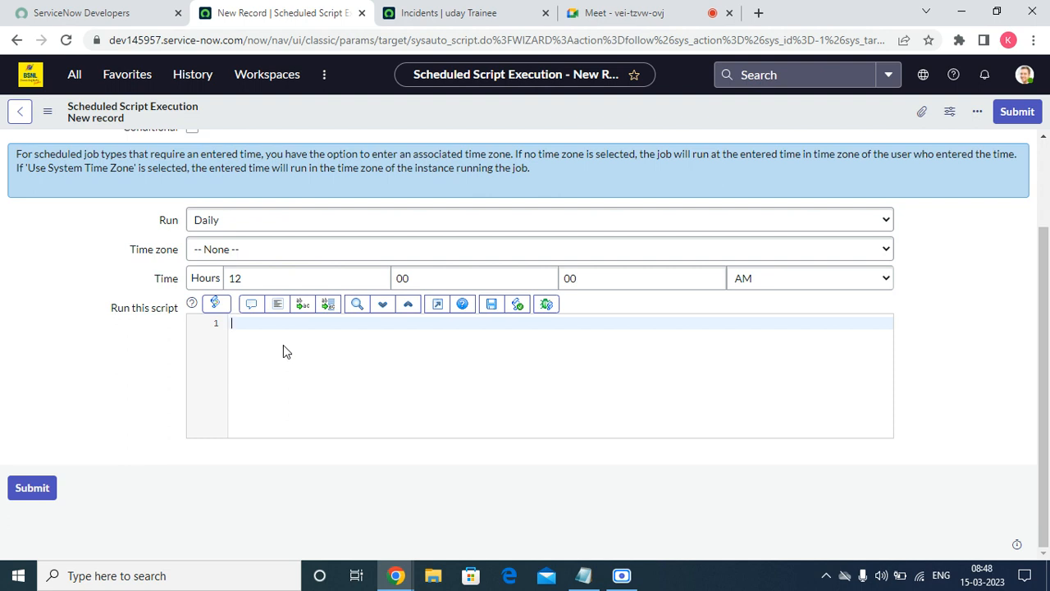
{"action": "type", "text": "var ic"}
{"action": "type", "text": "ident = new GLi"}
{"action": "key", "text": "BackSpace"}
{"action": "key", "text": "BackSpace"}
{"action": "type", "text": "lideReco"}
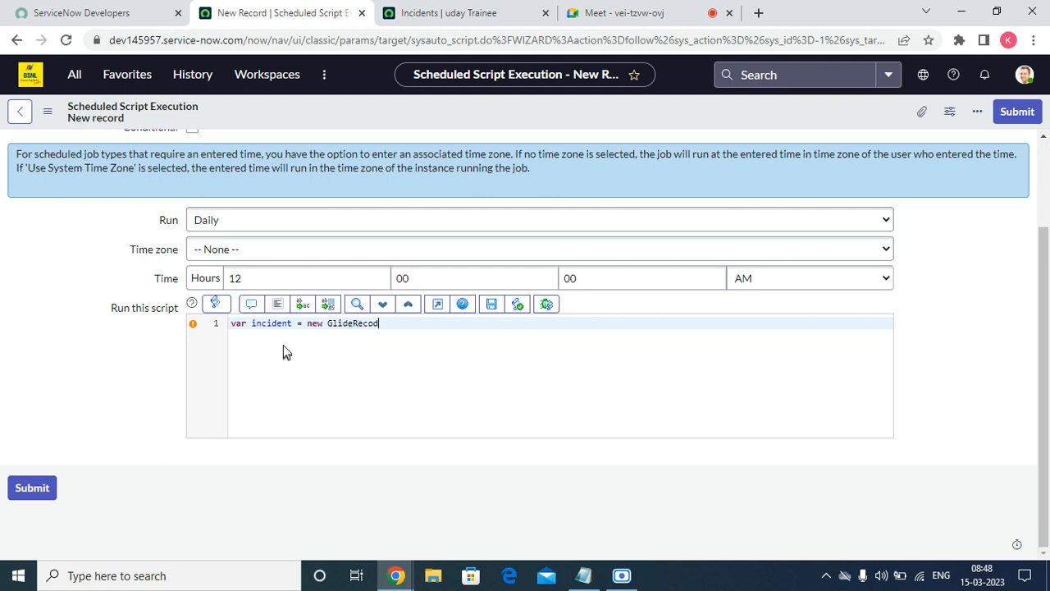
{"action": "type", "text": "rd('incident');"}
{"action": "key", "text": "Return"}
{"action": "key", "text": "Return"}
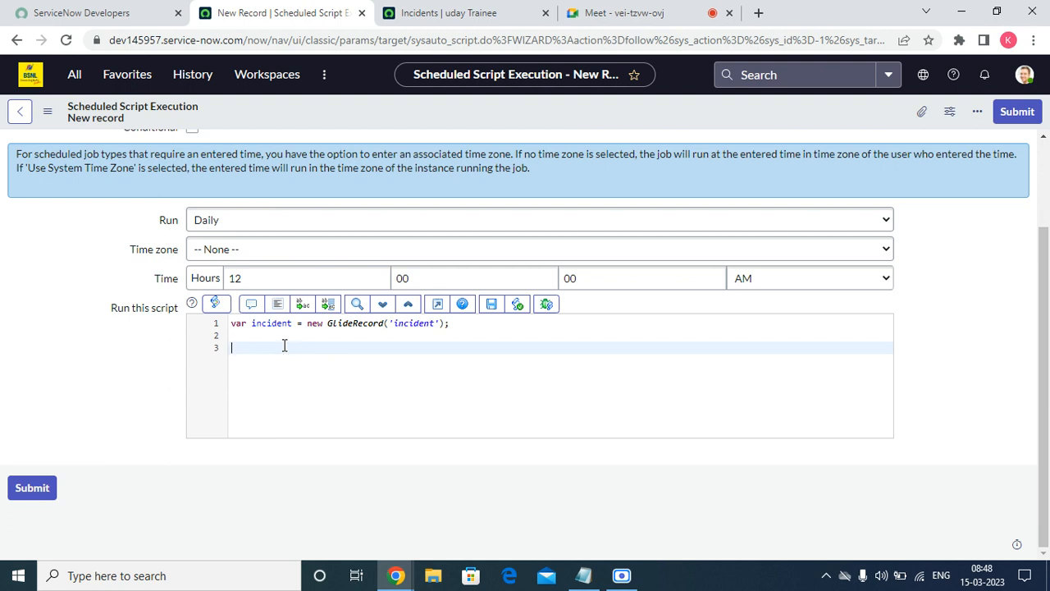
- Add an incident.addEncodedQuery call with an empty quoted string on line 3 of the script
{"action": "type", "text": "incident.ad"}
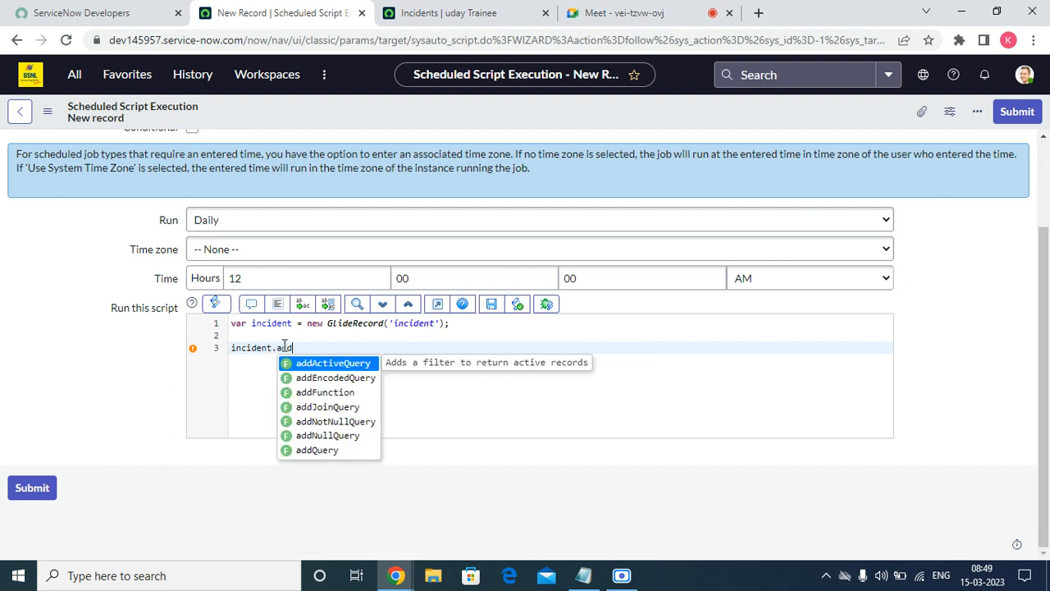
{"action": "key", "text": "Down"}
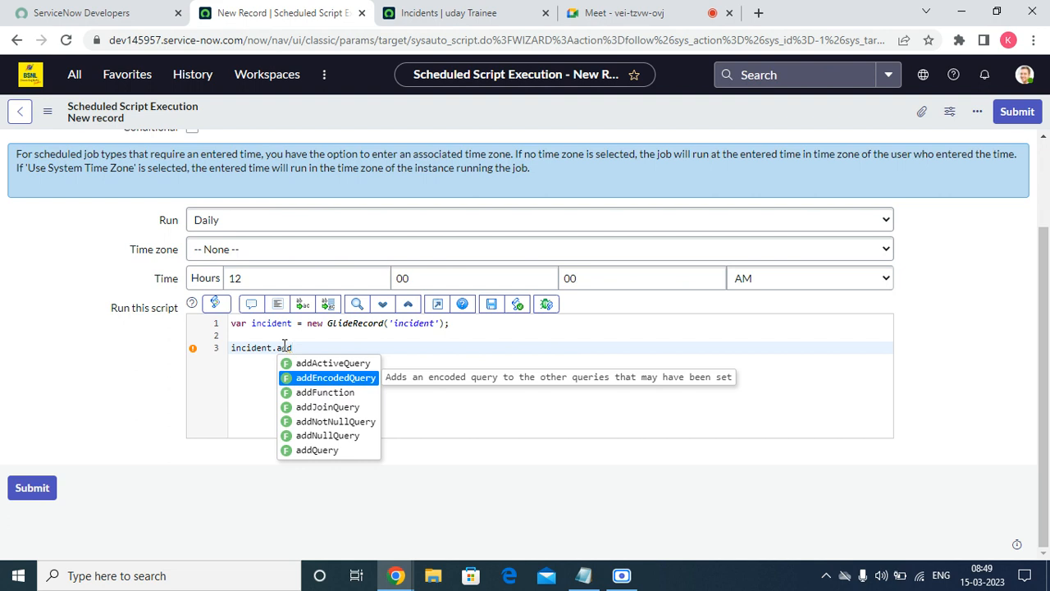
{"action": "key", "text": "Return"}
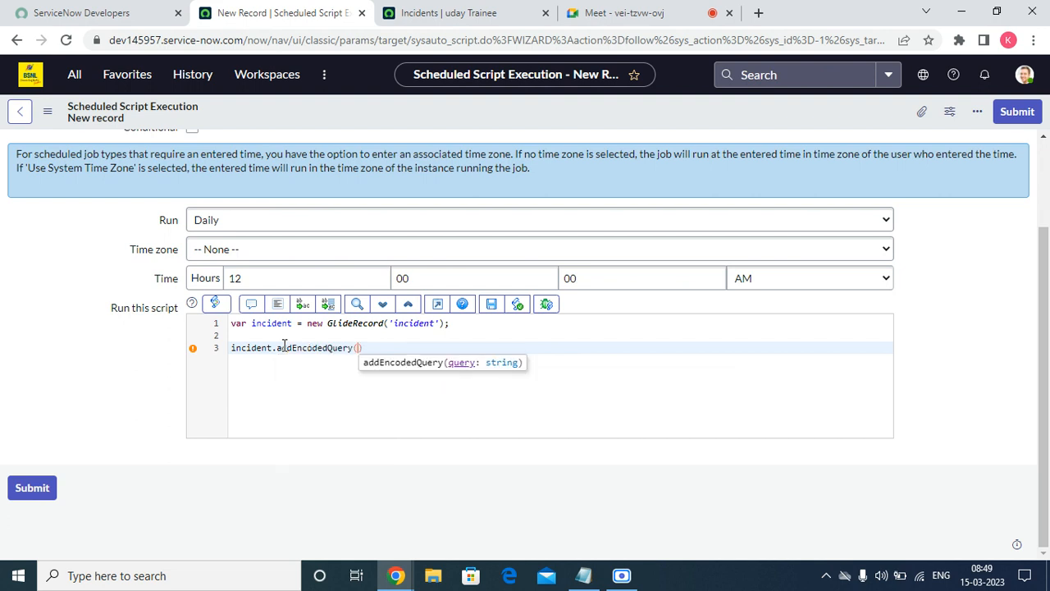
{"action": "type", "text": "'"}
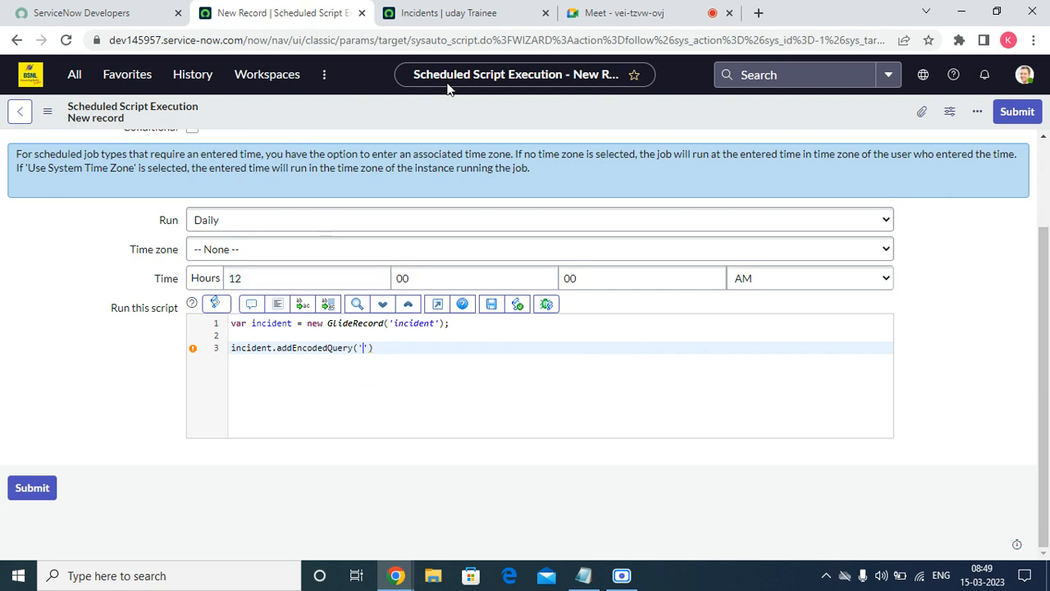
- Copy the full query of the filtered On Hold incident list and paste it inside the quotes of the addEncodedQuery call
{"action": "left_click", "coordinate": [476, 12]}
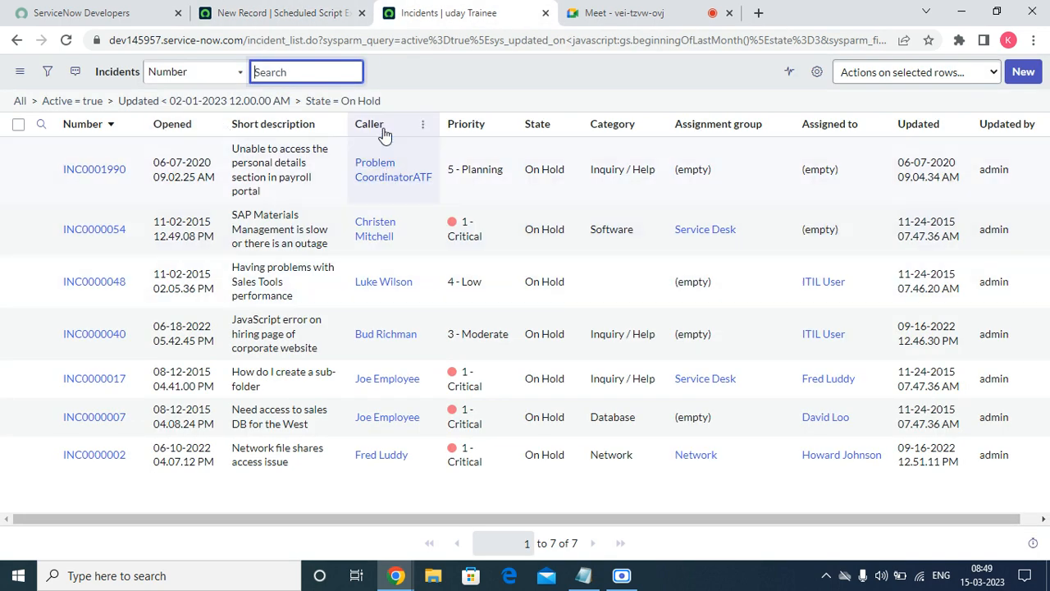
{"action": "right_click", "coordinate": [377, 103]}
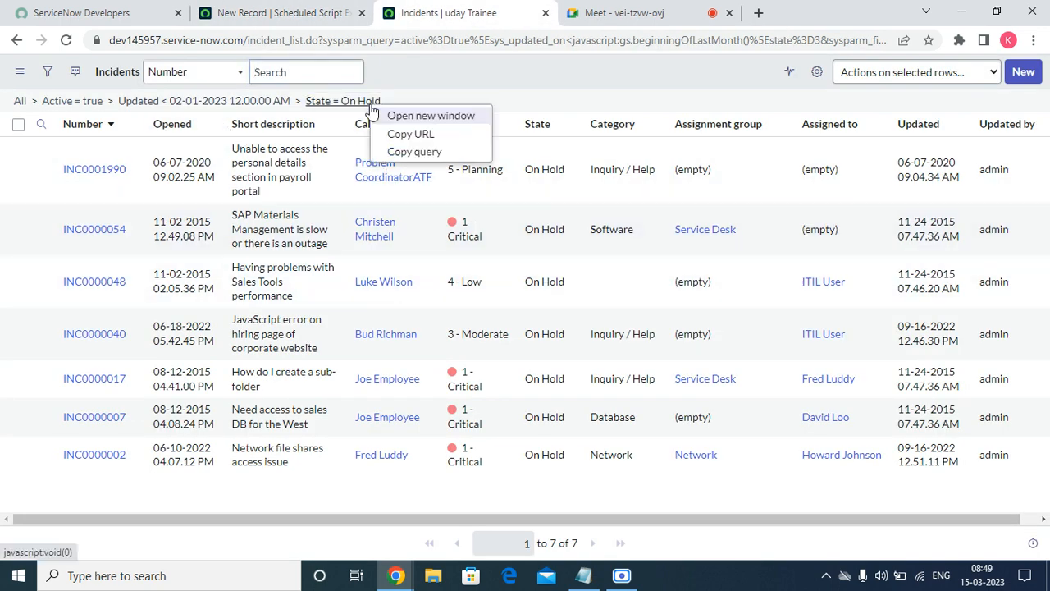
{"action": "left_click", "coordinate": [418, 152]}
{"action": "left_click", "coordinate": [305, 12]}
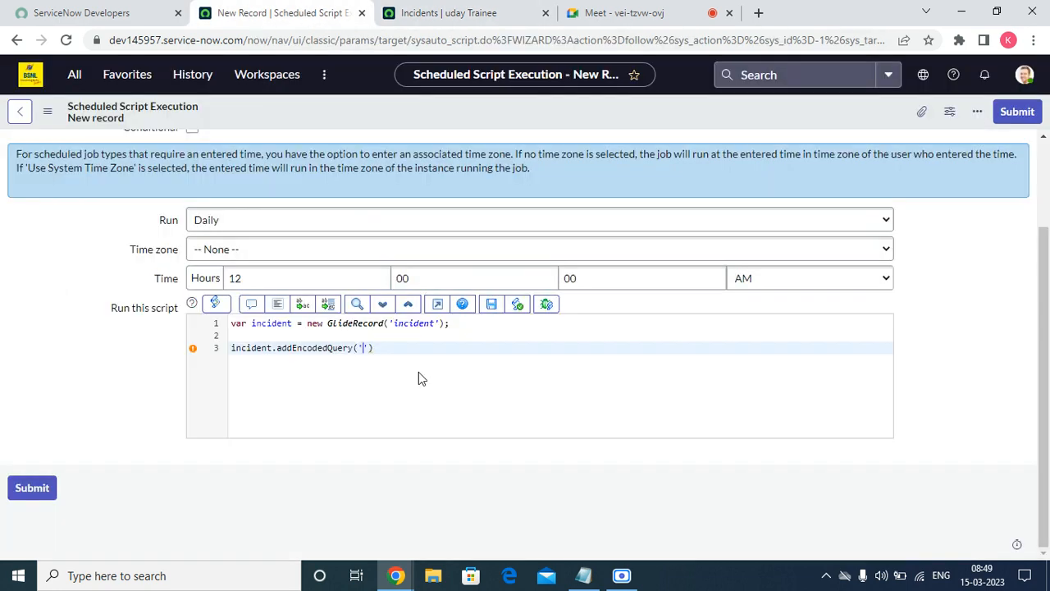
{"action": "key", "text": "ctrl+v"}
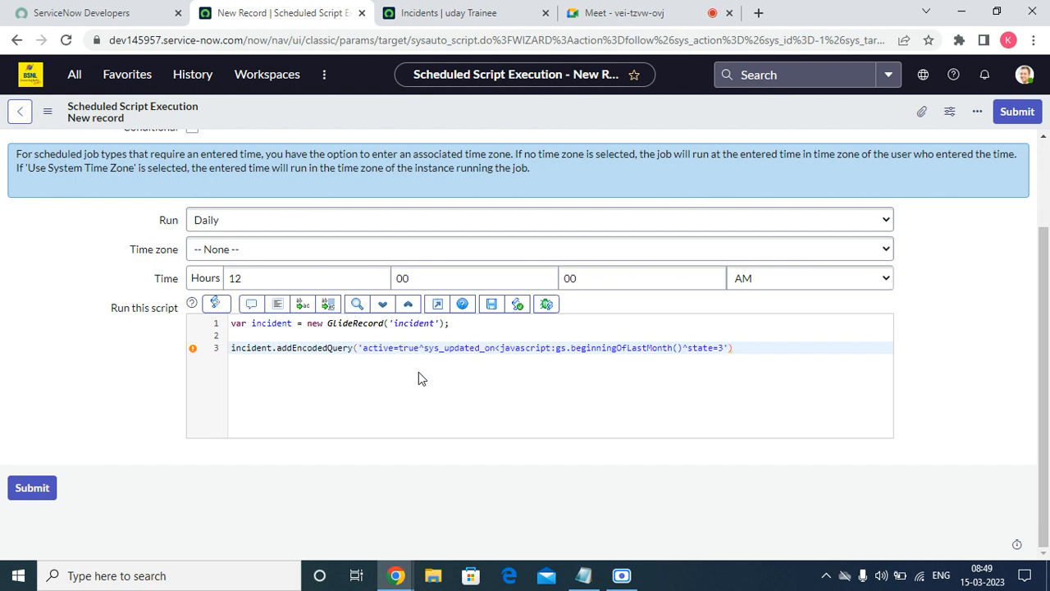
- End the addEncodedQuery line with a semicolon and add incident.query(); on the line below it
{"action": "type", "text": ";"}
{"action": "key", "text": "Return"}
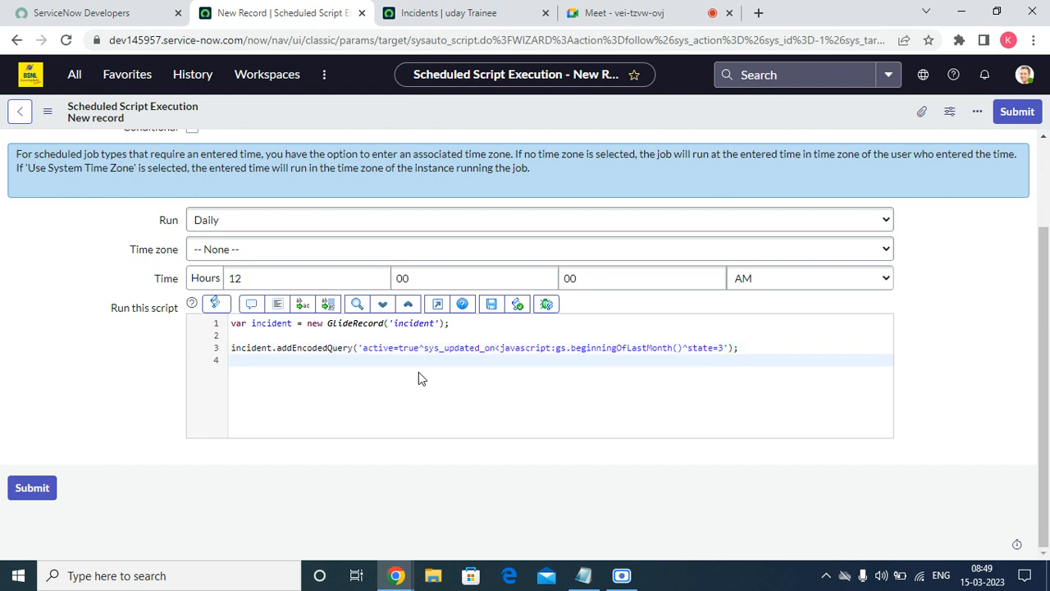
{"action": "type", "text": "incident.qu"}
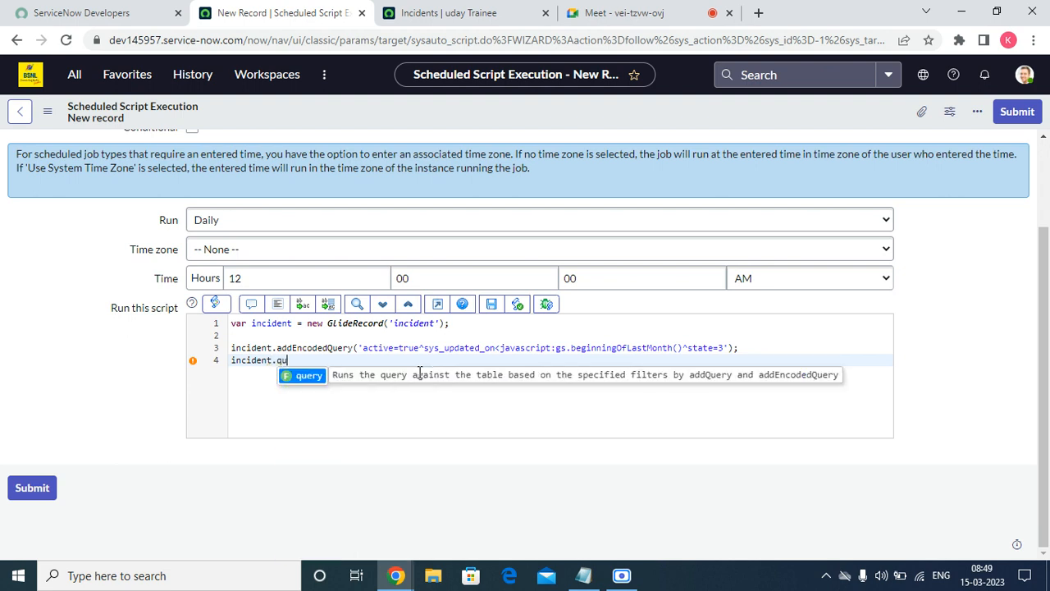
{"action": "key", "text": "Return"}
{"action": "type", "text": ";"}
{"action": "key", "text": "Return"}
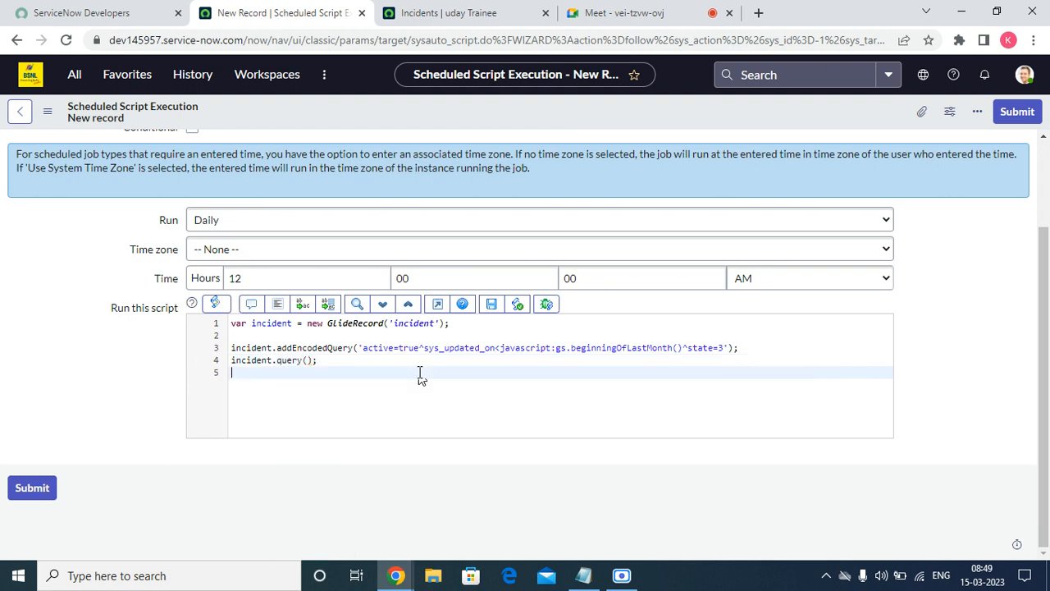
- Remove the blank line between the GlideRecord declaration and the addEncodedQuery call, returning to the end of the script
{"action": "key", "text": "Up"}
{"action": "key", "text": "Up"}
{"action": "key", "text": "Up"}
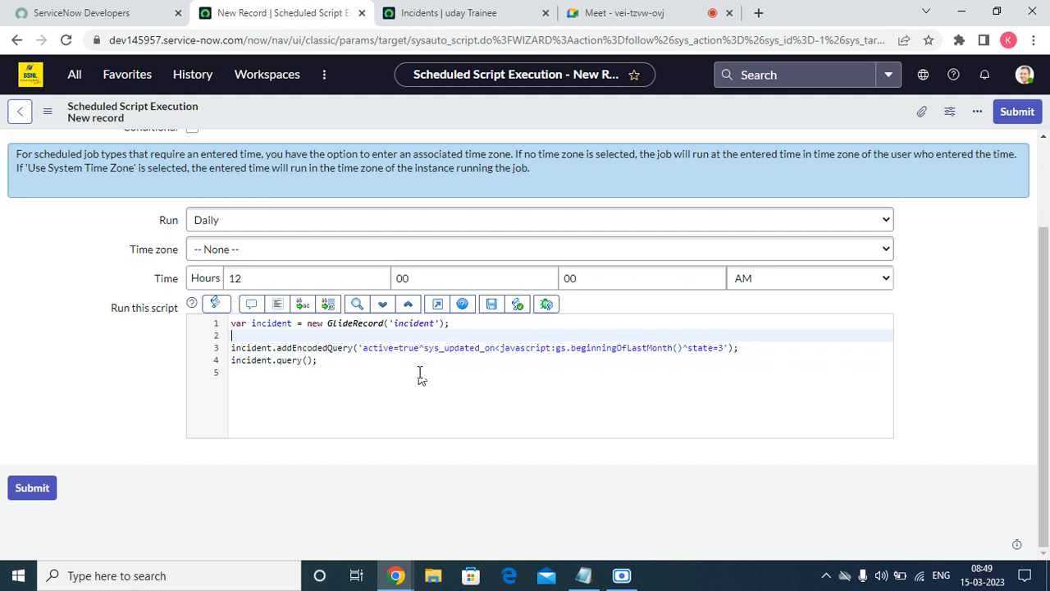
{"action": "key", "text": "Delete"}
{"action": "key", "text": "Down"}
{"action": "key", "text": "Down"}
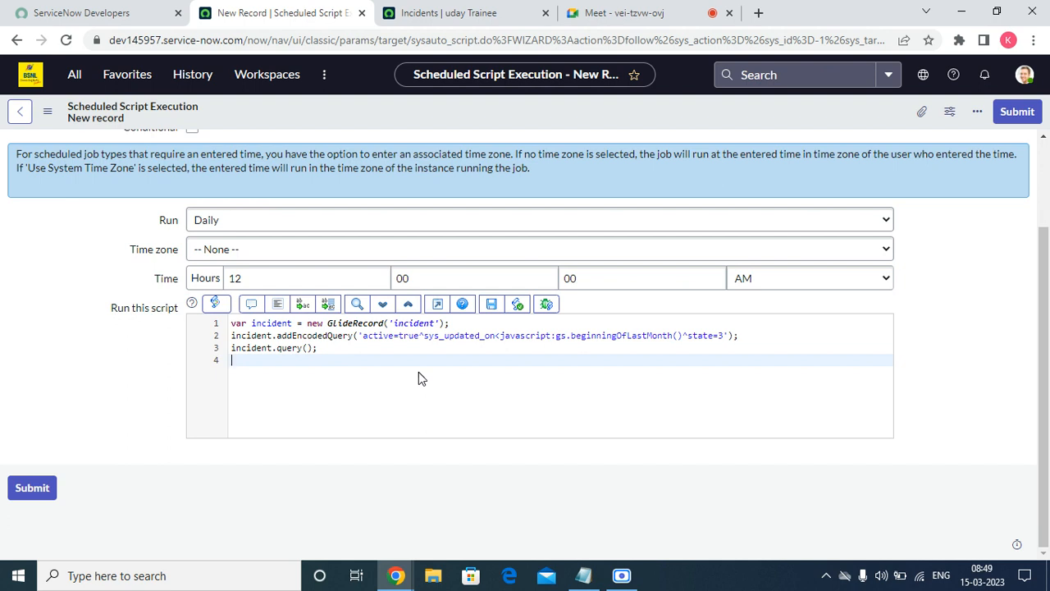
- Add a while(incident.next()) loop with braces after the query and begin its body with incident.state=
{"action": "type", "text": "while(incident.nex"}
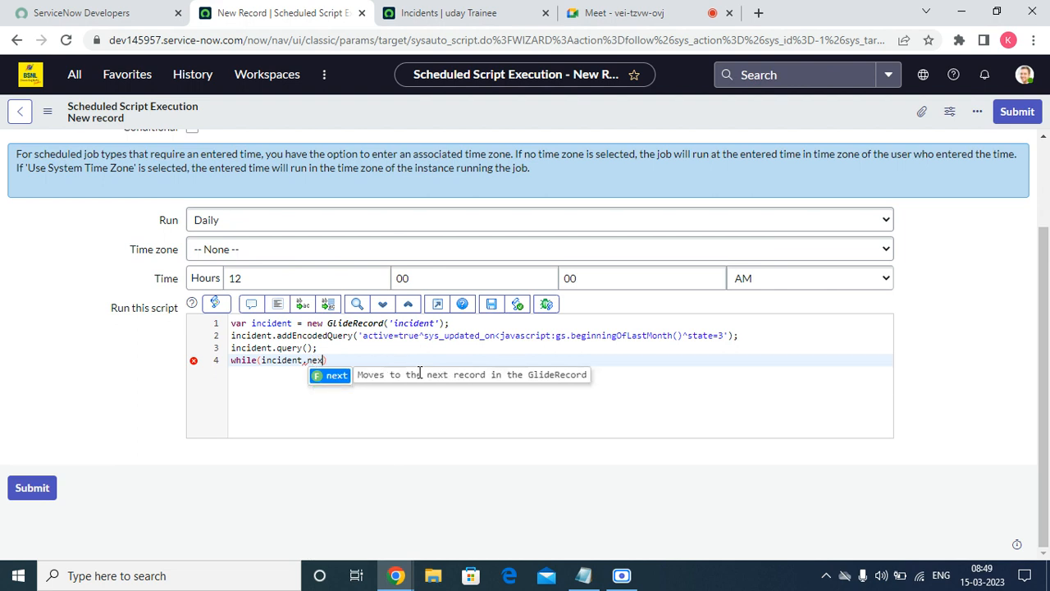
{"action": "key", "text": "Return"}
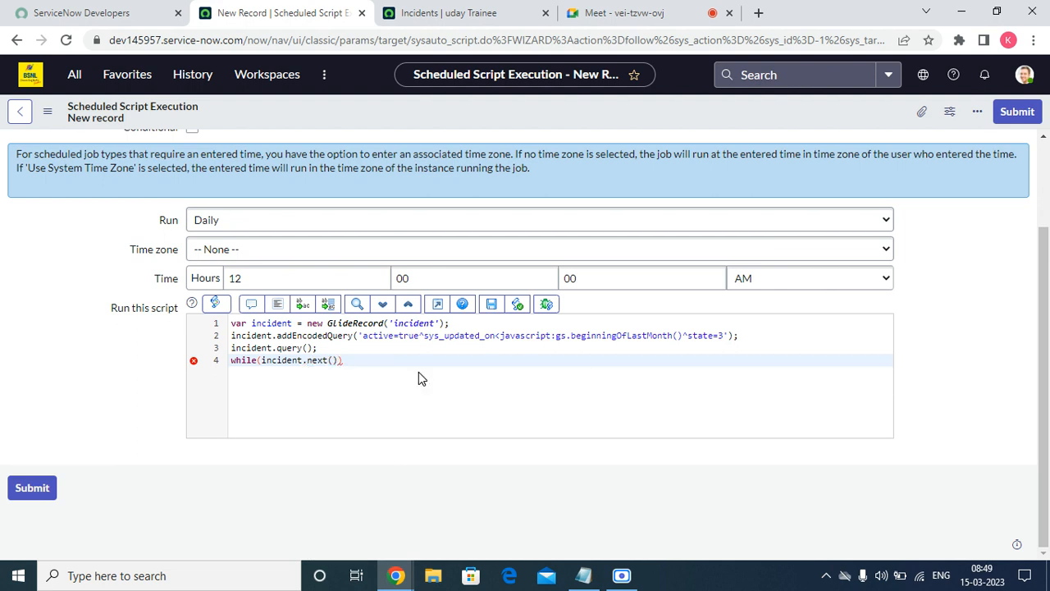
{"action": "key", "text": "Return"}
{"action": "type", "text": "{"}
{"action": "key", "text": "Return"}
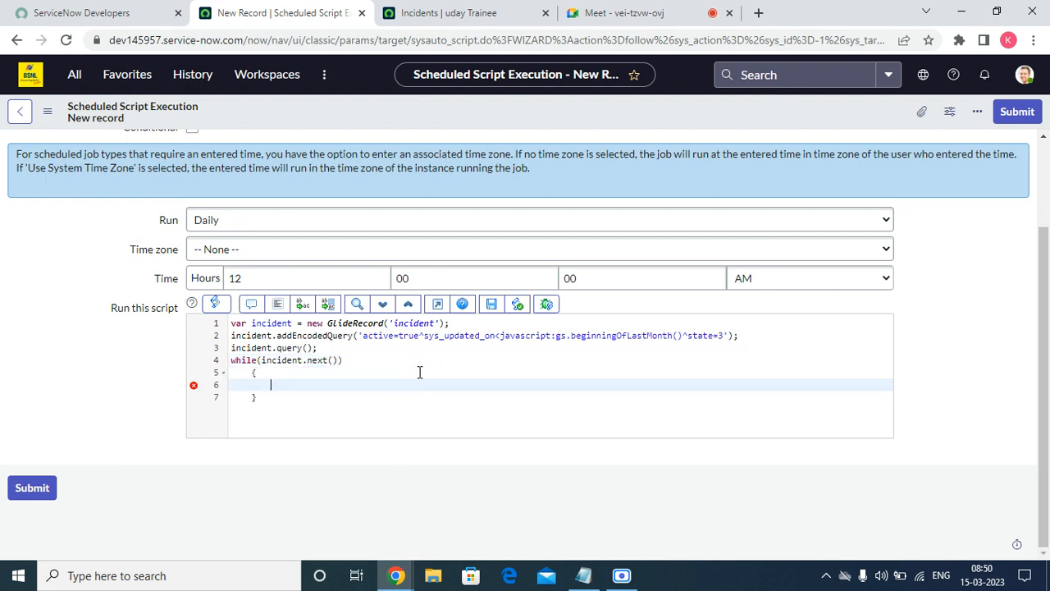
{"action": "type", "text": "incident.state="}
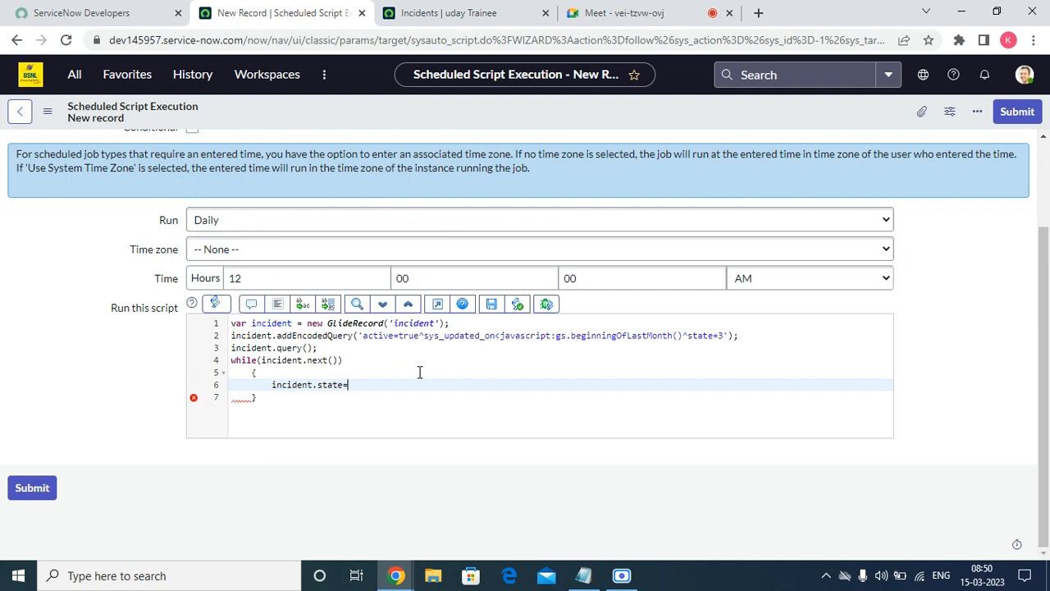
- Open the first incident of the filtered On Hold list in a new tab and show its State field's dictionary entry
{"action": "left_click", "coordinate": [481, 13]}
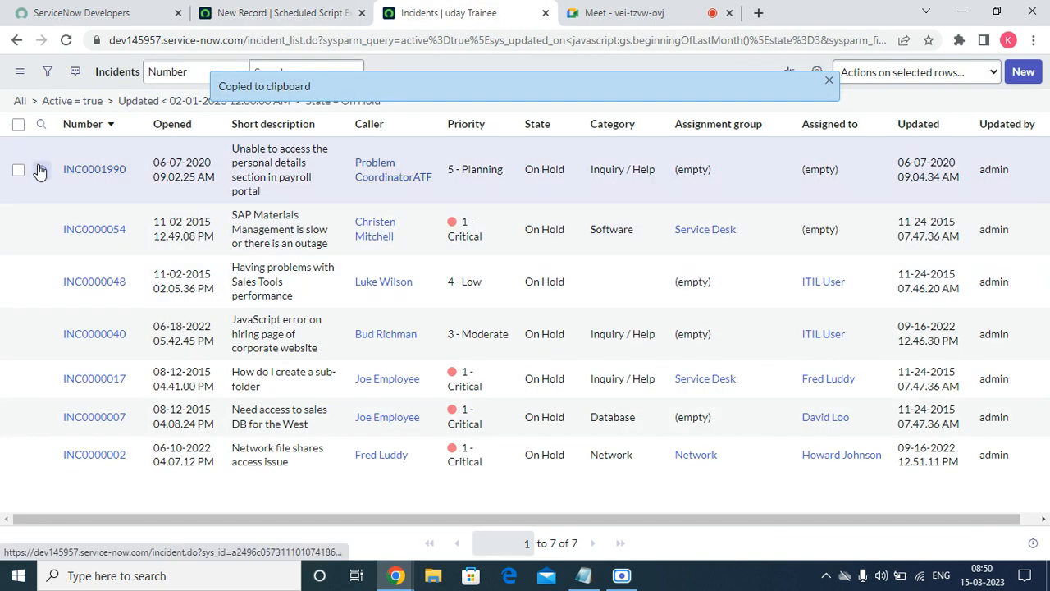
{"action": "right_click", "coordinate": [41, 170]}
{"action": "left_click", "coordinate": [57, 179]}
{"action": "left_click", "coordinate": [579, 10]}
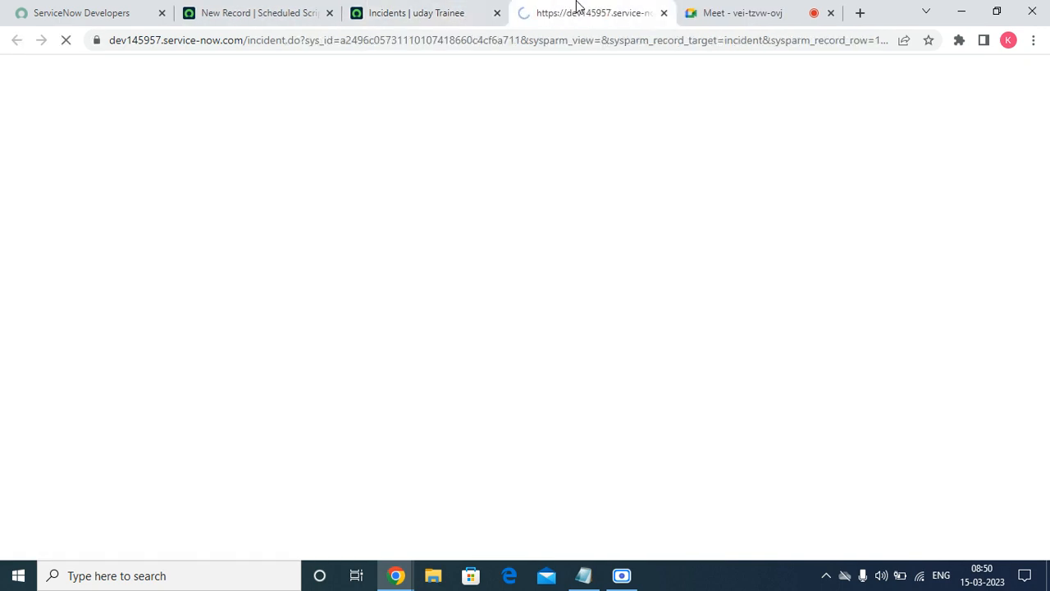
{"action": "right_click", "coordinate": [676, 146]}
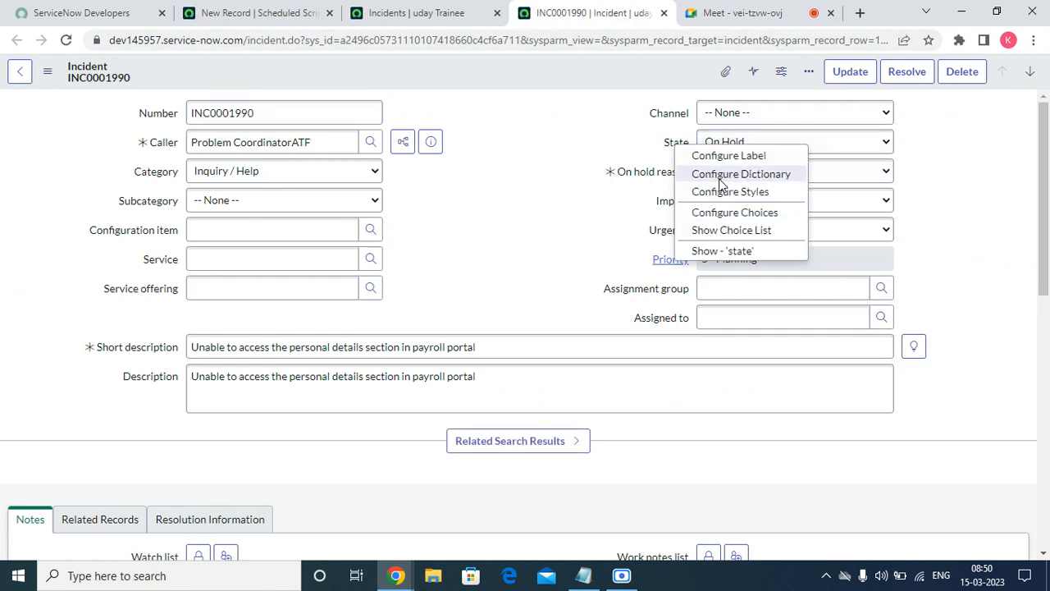
{"action": "left_click", "coordinate": [722, 180]}
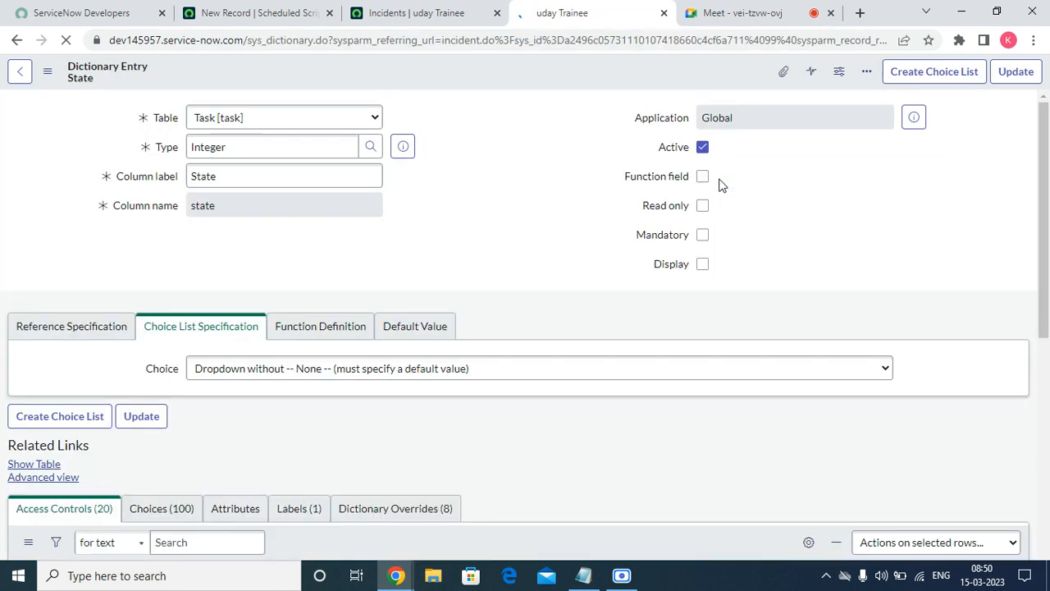
- Look up the State field's choices in the dictionary entry, filtering them by Table with *inc
{"action": "scroll", "coordinate": [280, 443], "scroll_direction": "down", "scroll_amount": 10}
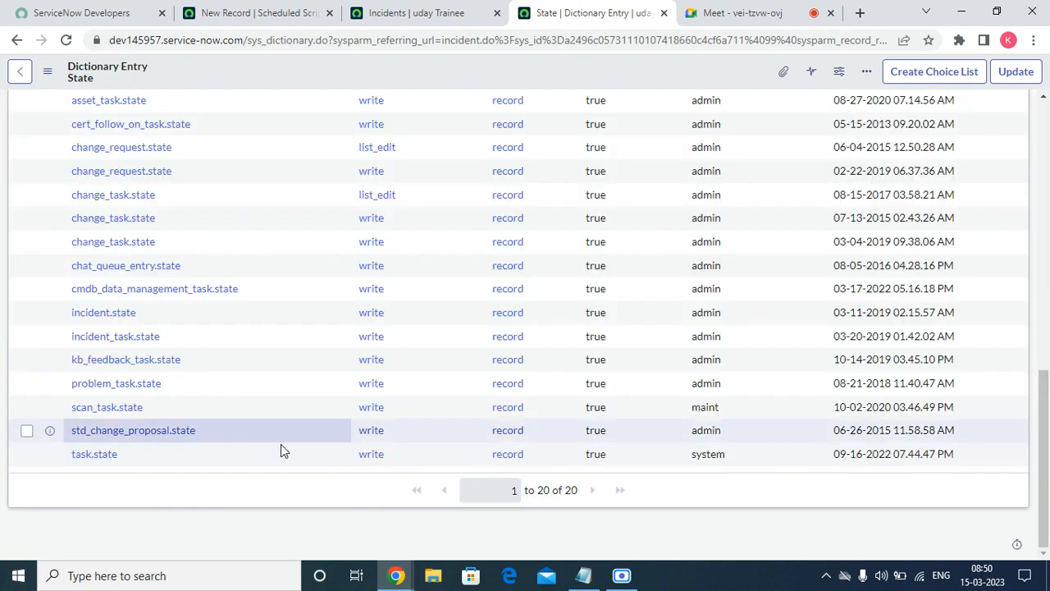
{"action": "scroll", "coordinate": [328, 439], "scroll_direction": "up", "scroll_amount": 10}
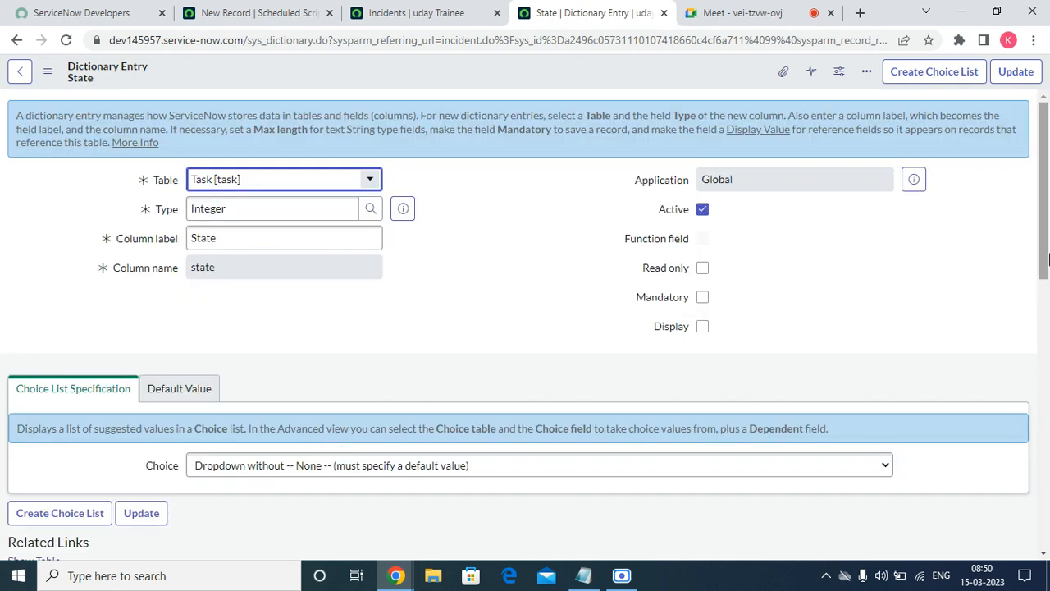
{"action": "left_click_drag", "start_coordinate": [1047, 259], "coordinate": [1047, 436]}
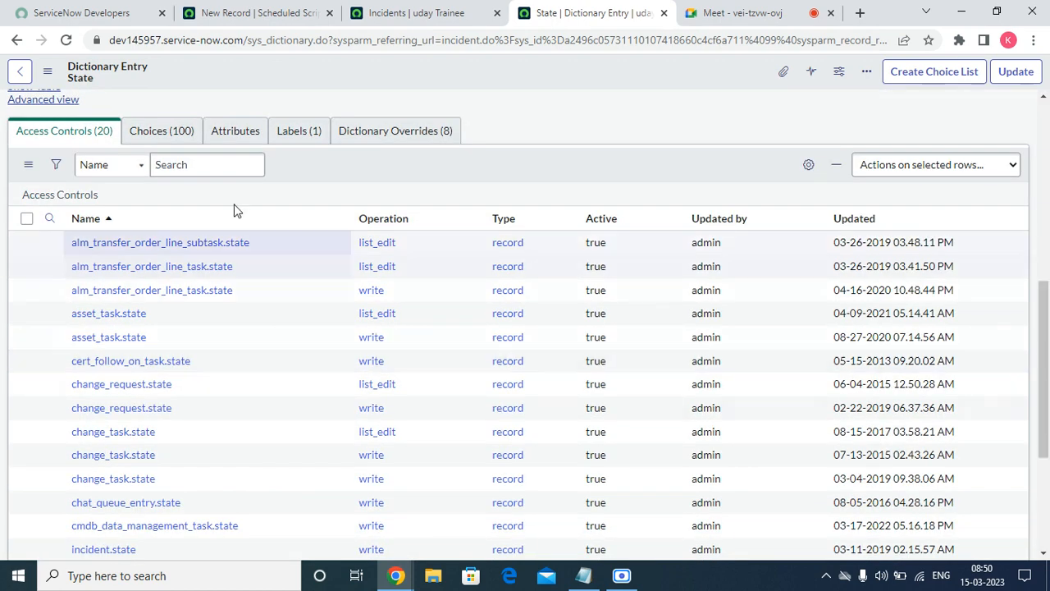
{"action": "left_click", "coordinate": [164, 140]}
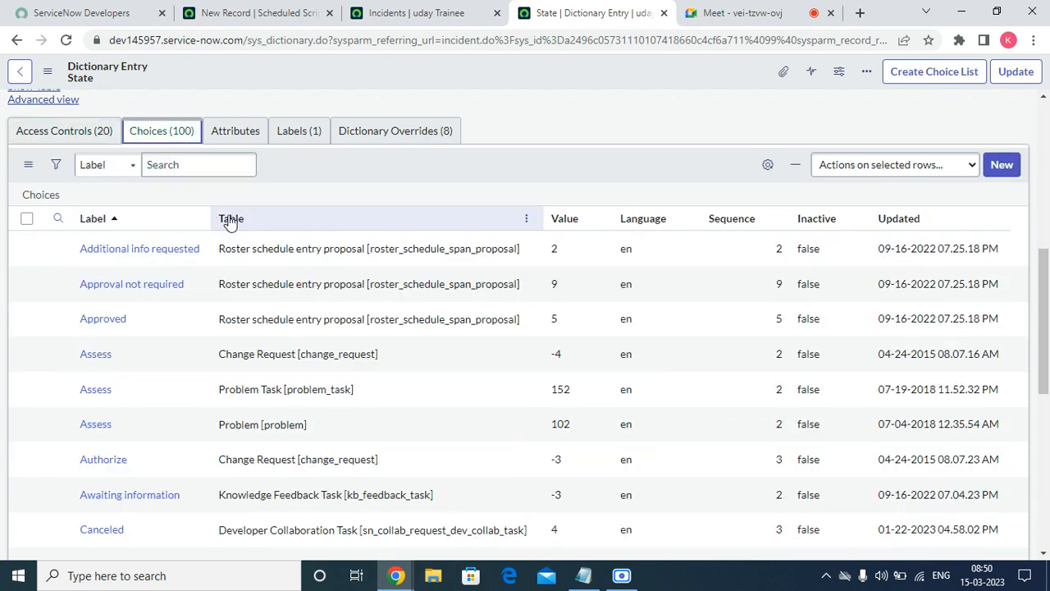
{"action": "left_click", "coordinate": [189, 168]}
{"action": "left_click", "coordinate": [106, 169]}
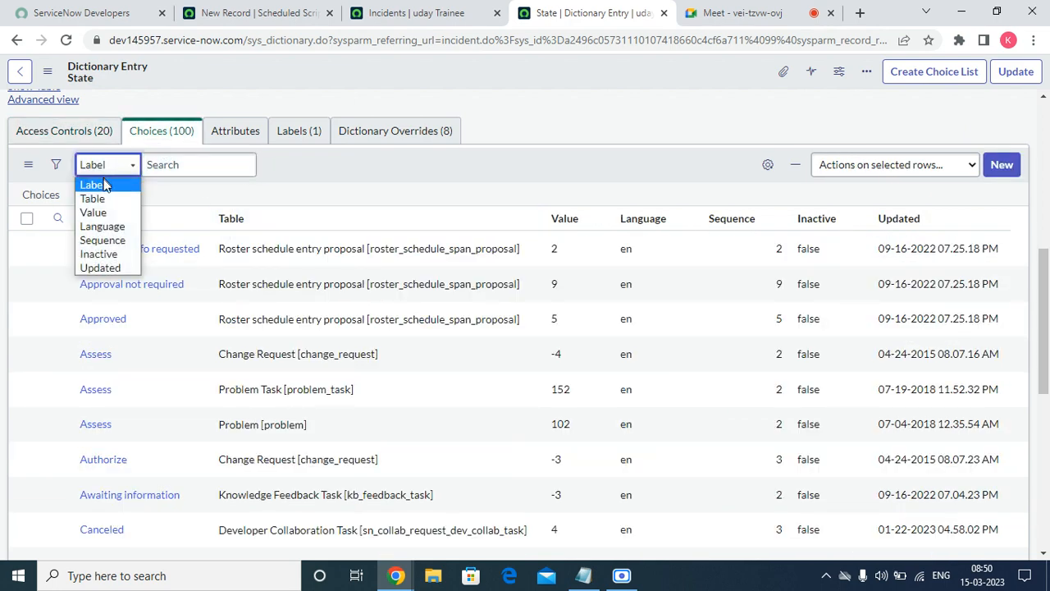
{"action": "left_click", "coordinate": [94, 199]}
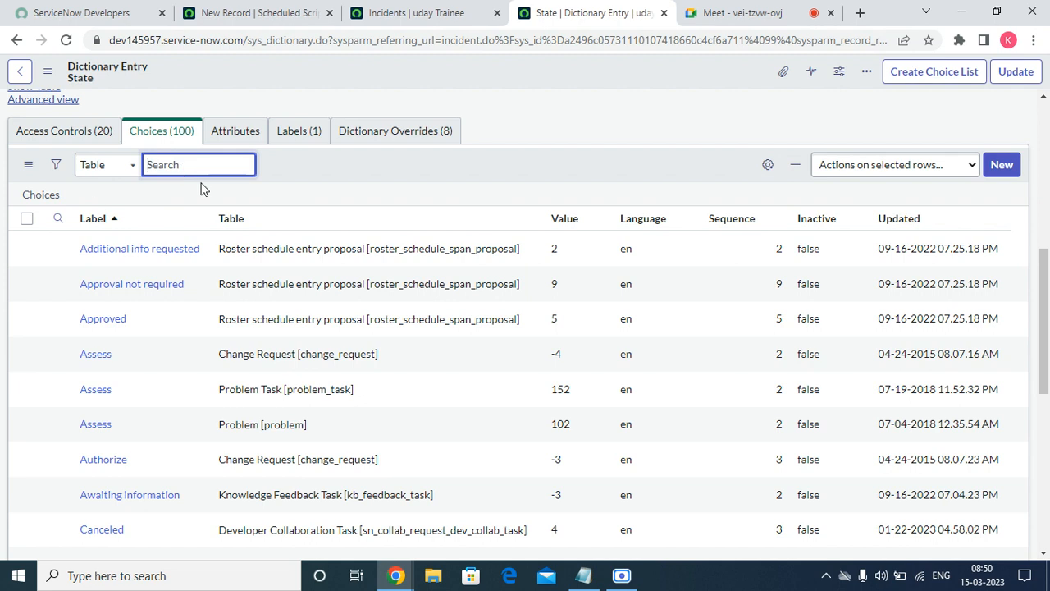
{"action": "type", "text": "*inc"}
{"action": "key", "text": "BackSpace"}
{"action": "key", "text": "BackSpace"}
{"action": "key", "text": "BackSpace"}
{"action": "key", "text": "BackSpace"}
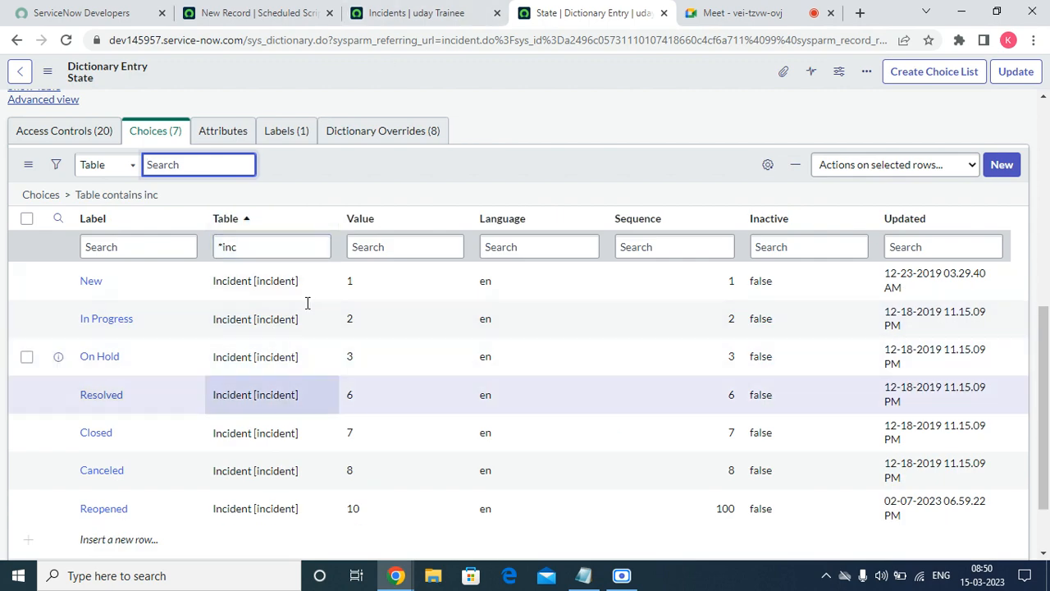
- Back in the scheduled script, complete the state assignment as incident.state='6'; and start a new line in the loop
{"action": "left_click", "coordinate": [459, 10]}
{"action": "left_click", "coordinate": [286, 13]}
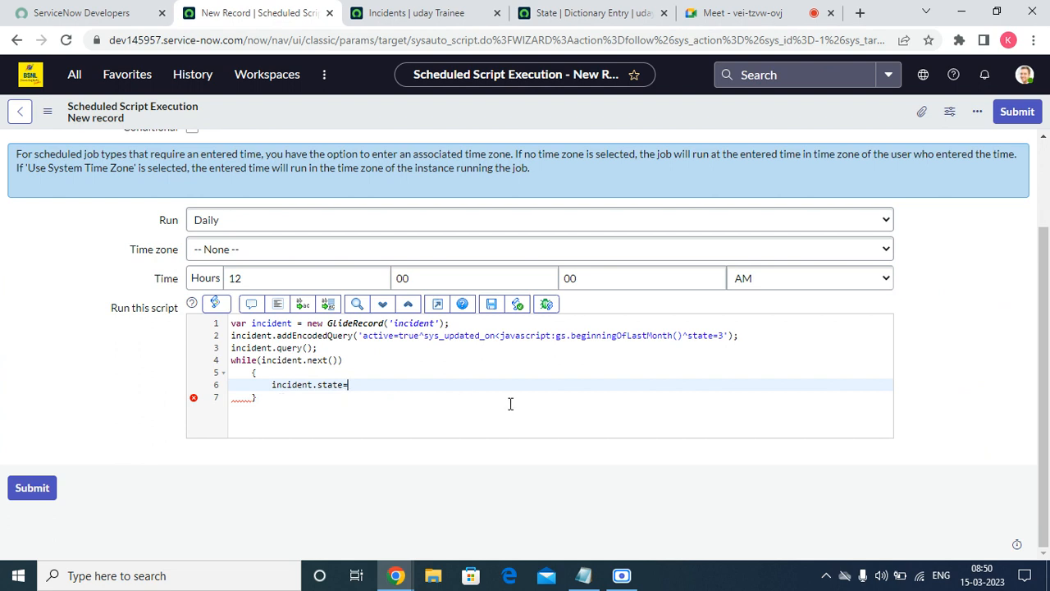
{"action": "type", "text": "'6';"}
{"action": "key", "text": "Return"}
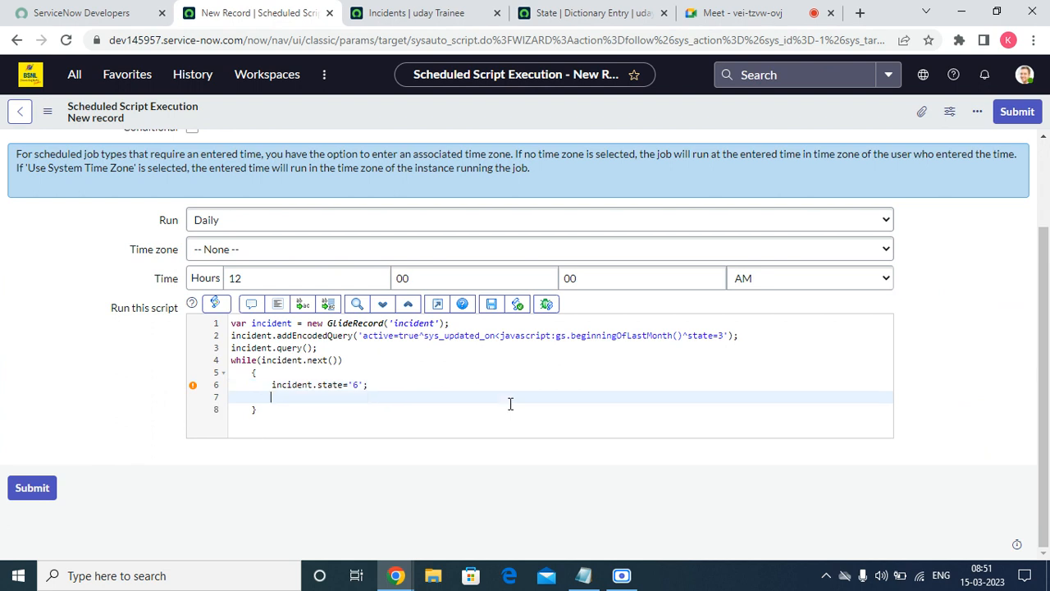
- Add incident.update(); as the last statement inside the while loop
{"action": "type", "text": "inciden"}
{"action": "type", "text": "t."}
{"action": "type", "text": "pu"}
{"action": "key", "text": "BackSpace"}
{"action": "key", "text": "BackSpace"}
{"action": "type", "text": "up"}
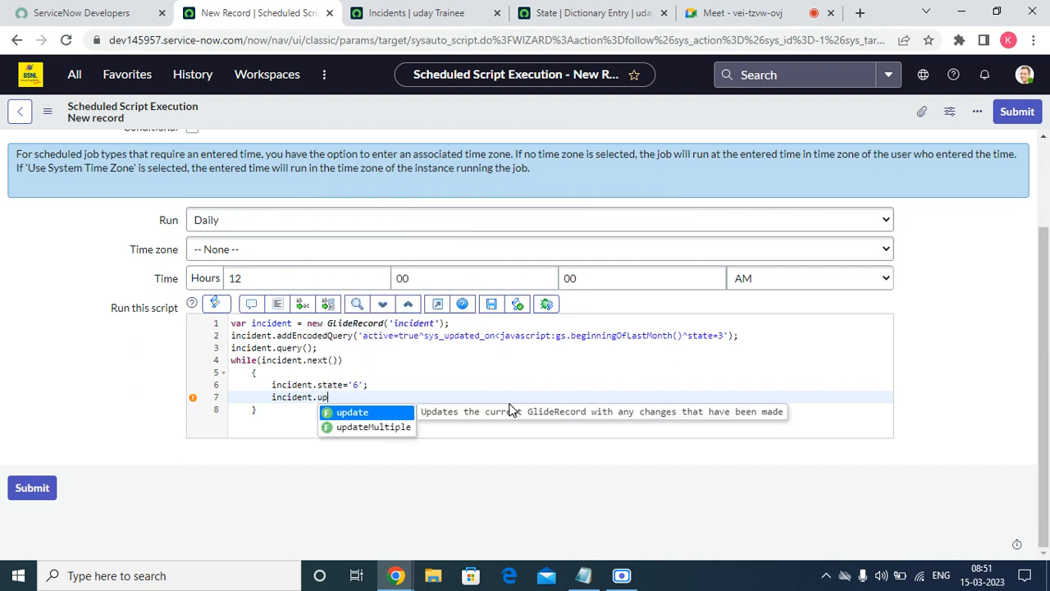
{"action": "key", "text": "Return"}
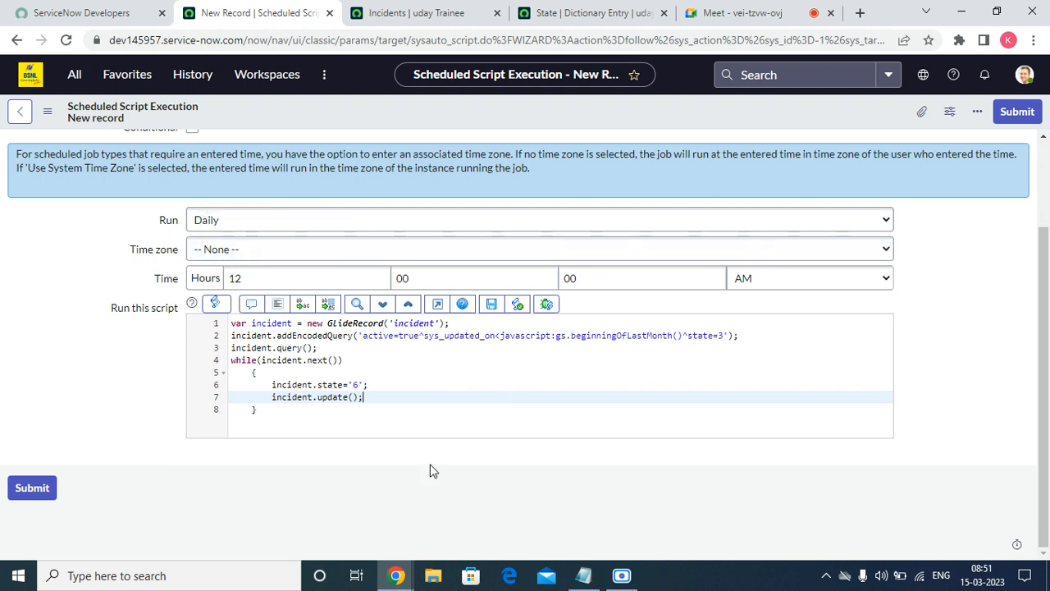
- Save the scheduled script while staying on its record, review the code, and execute the job immediately
{"action": "right_click", "coordinate": [491, 96]}
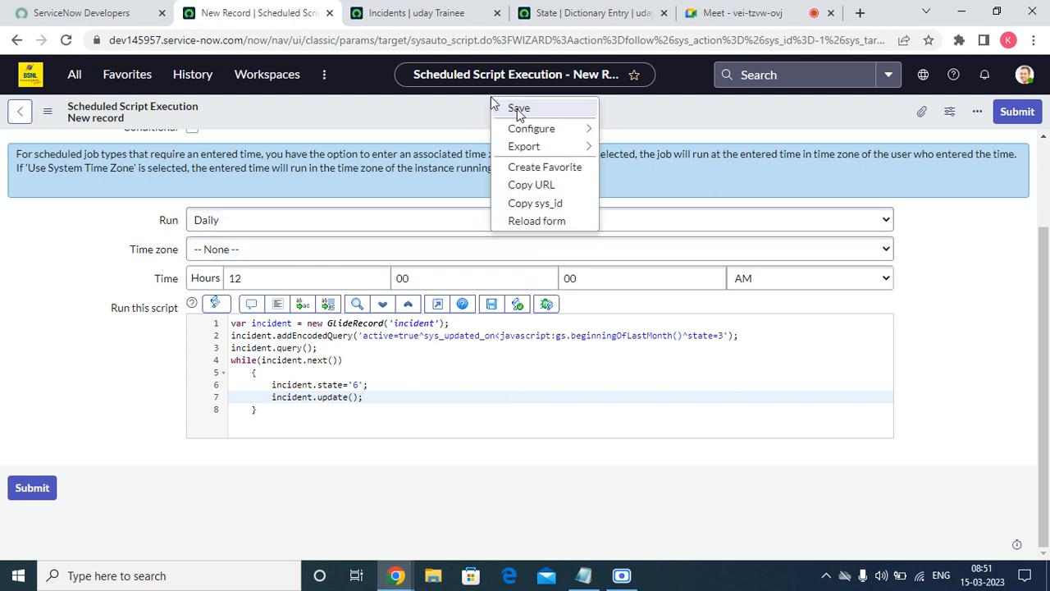
{"action": "left_click", "coordinate": [513, 106]}
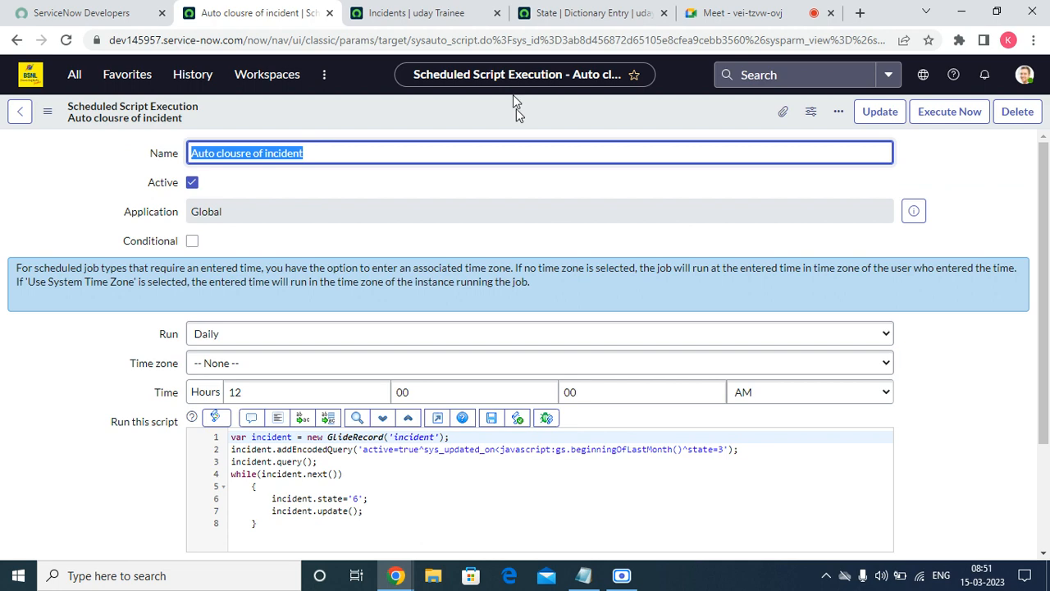
{"action": "scroll", "coordinate": [180, 534], "scroll_direction": "down", "scroll_amount": 3}
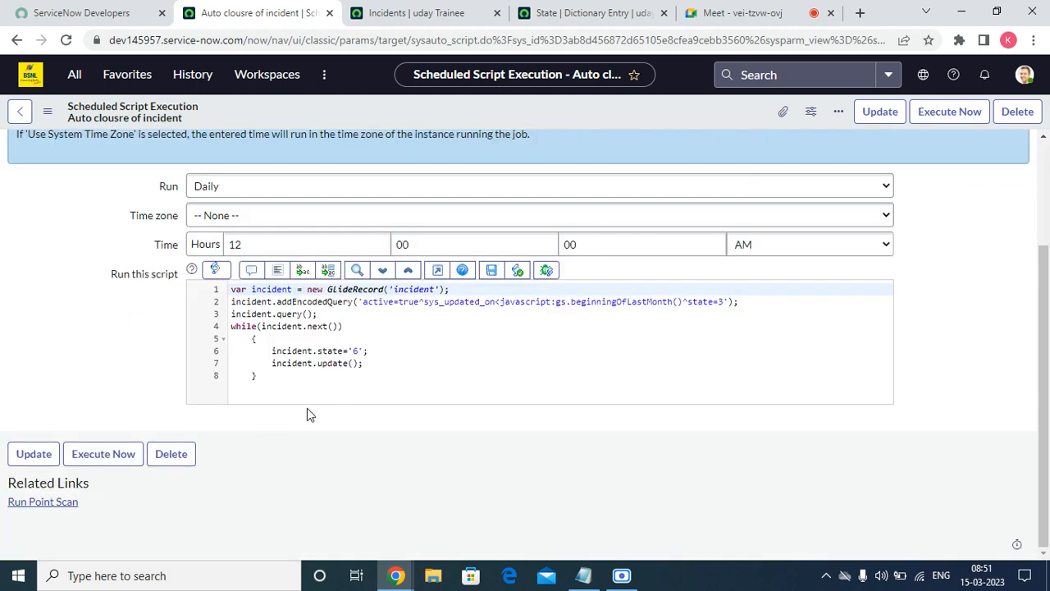
{"action": "scroll", "coordinate": [305, 415], "scroll_direction": "up", "scroll_amount": 3}
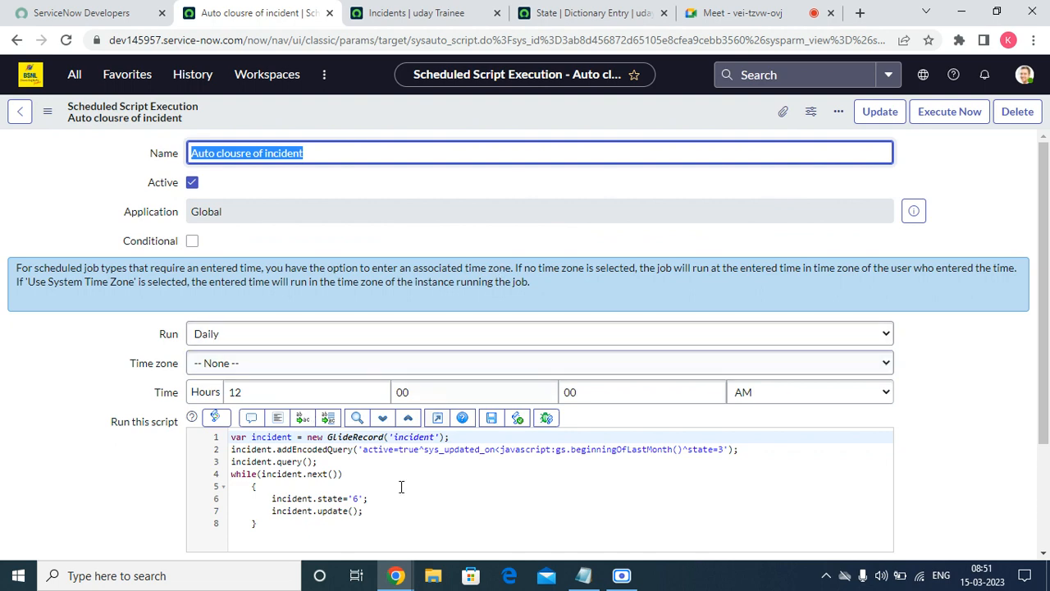
{"action": "left_click", "coordinate": [336, 525]}
{"action": "left_click", "coordinate": [681, 486]}
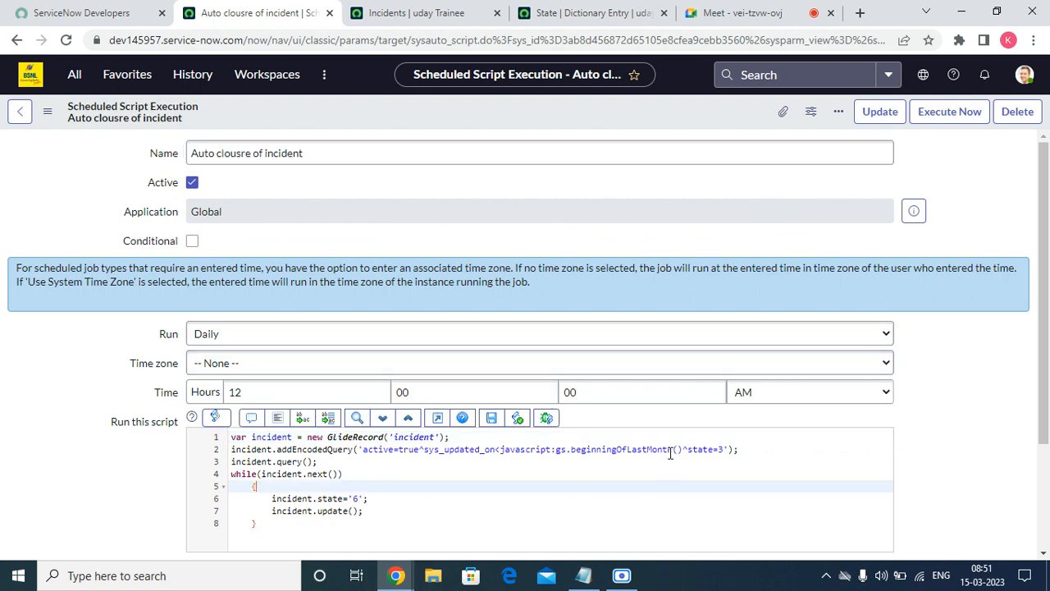
{"action": "left_click", "coordinate": [948, 113]}
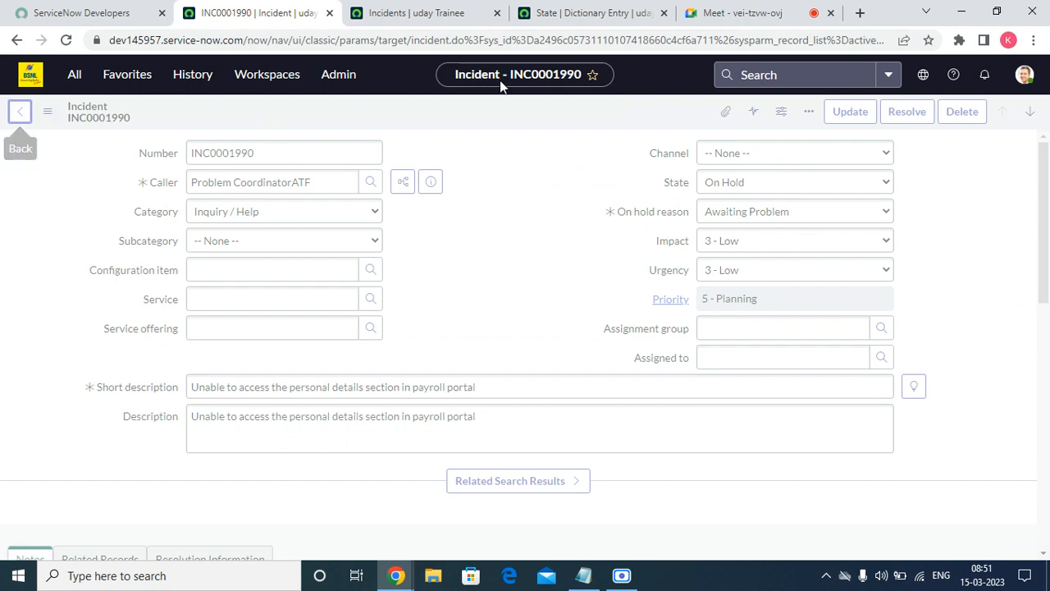
- Return to the filtered On Hold incident list, reload it to check the script's effect, and close the State dictionary entry's tab
{"action": "left_click", "coordinate": [20, 112]}
{"action": "left_click", "coordinate": [427, 15]}
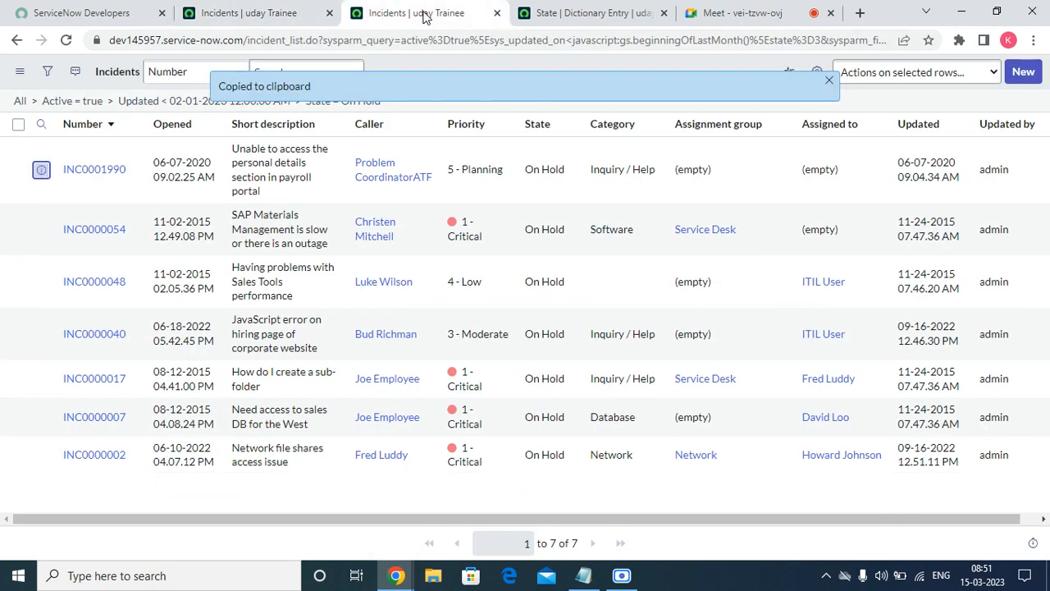
{"action": "left_click", "coordinate": [829, 80]}
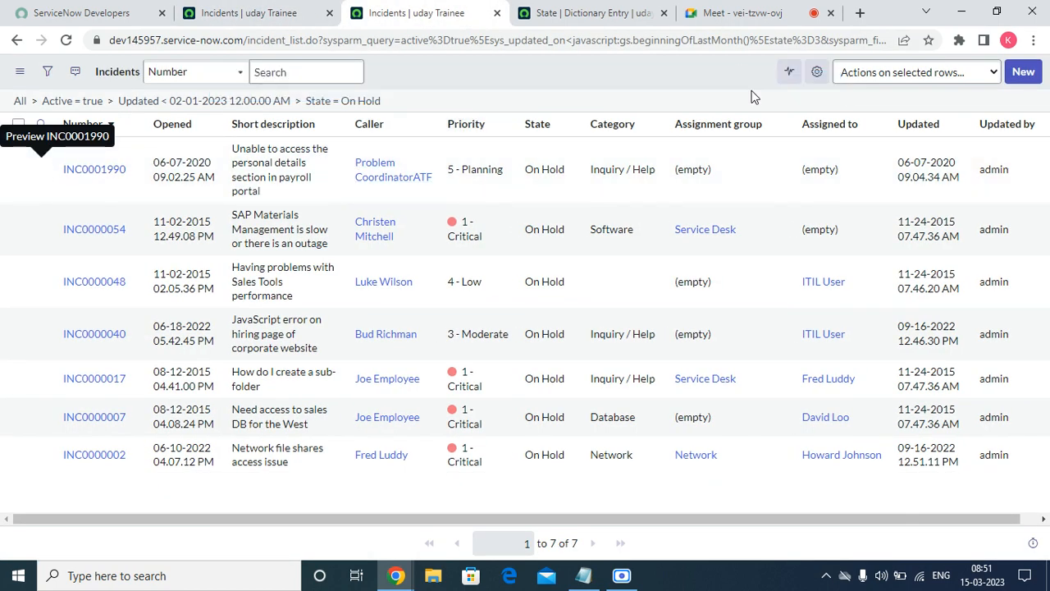
{"action": "right_click", "coordinate": [427, 75]}
{"action": "left_click", "coordinate": [464, 159]}
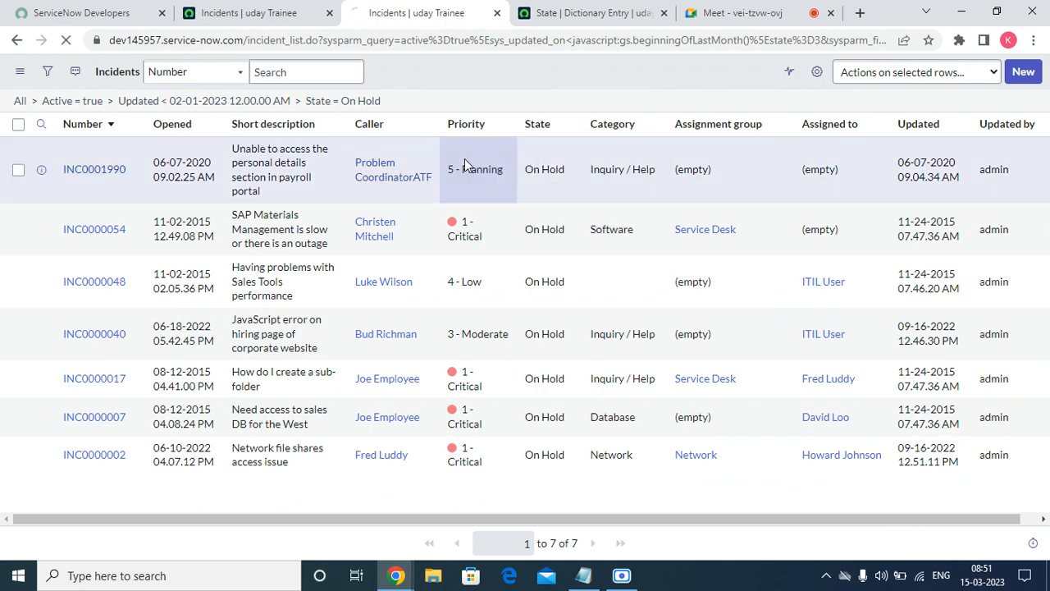
{"action": "left_click", "coordinate": [635, 10]}
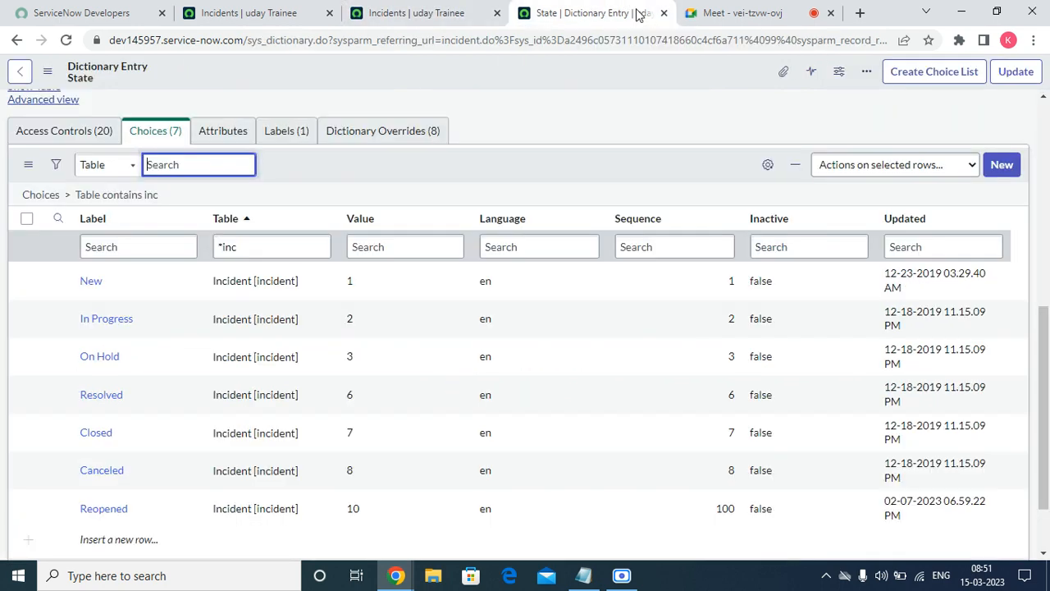
{"action": "left_click", "coordinate": [661, 13]}
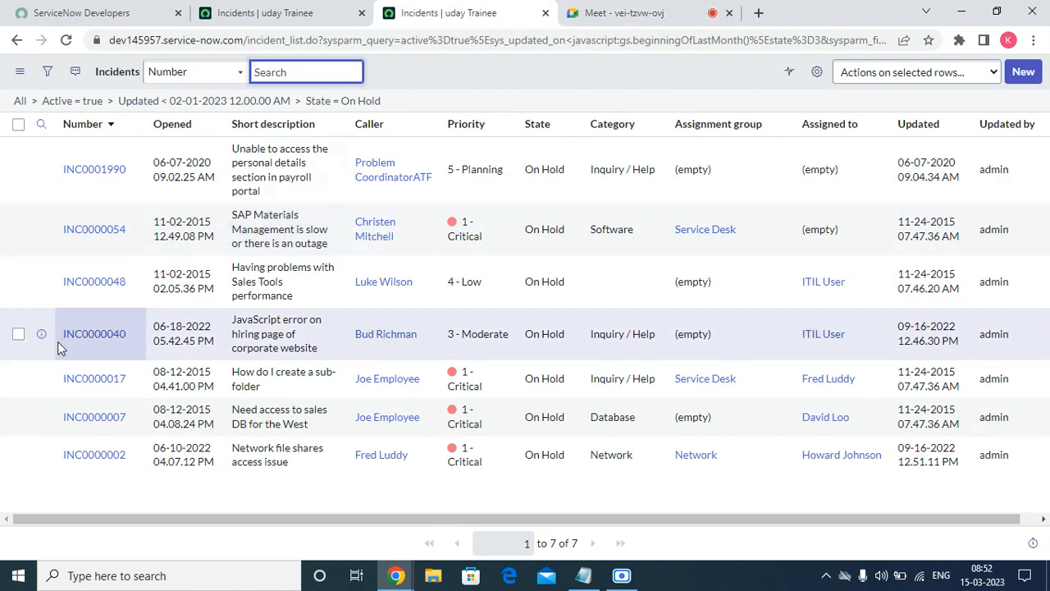
- Open incident INC0000054 in its own browser tab, and review today's entries in System Logs - All before closing the log
{"action": "right_click", "coordinate": [39, 228]}
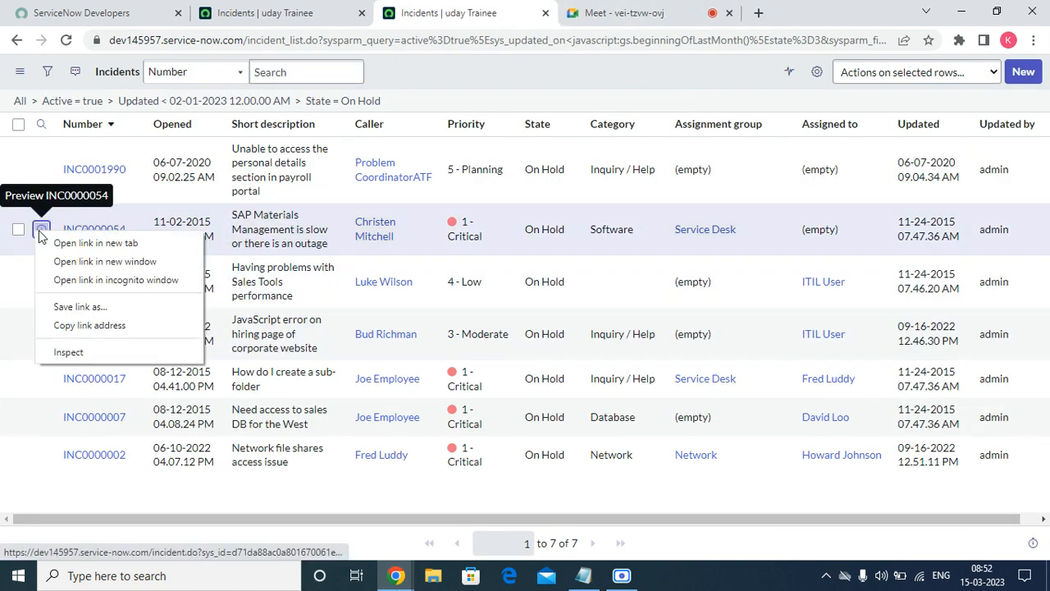
{"action": "left_click", "coordinate": [74, 244]}
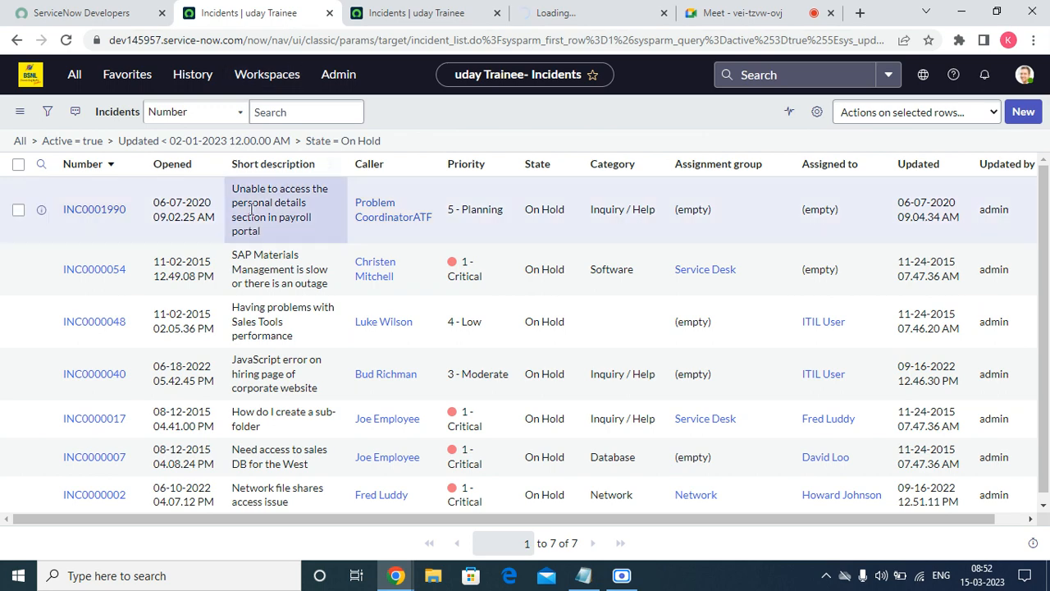
{"action": "left_click", "coordinate": [124, 75]}
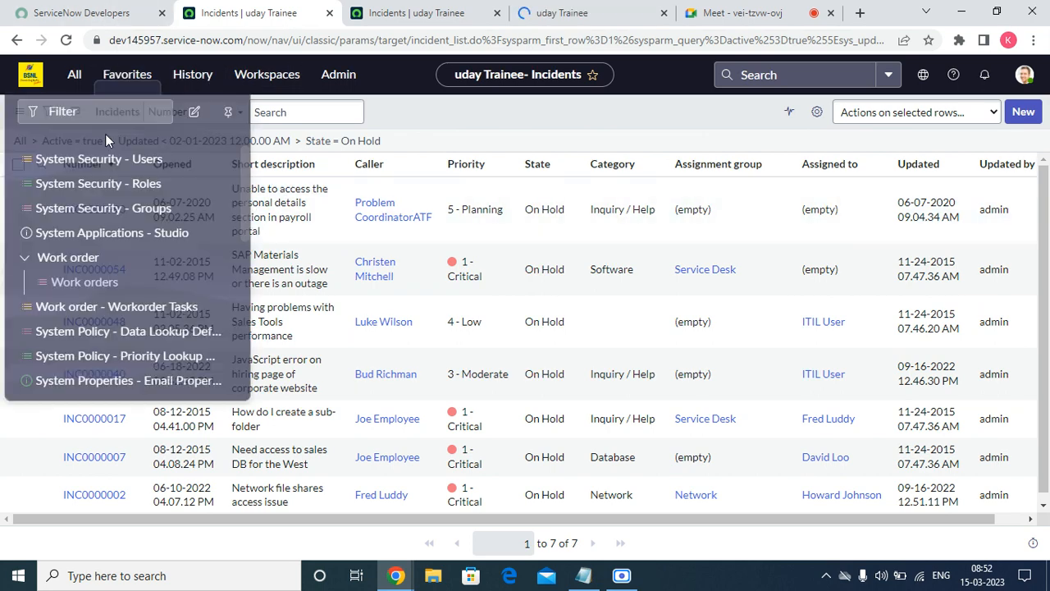
{"action": "left_click", "coordinate": [112, 117]}
{"action": "type", "text": "logs"}
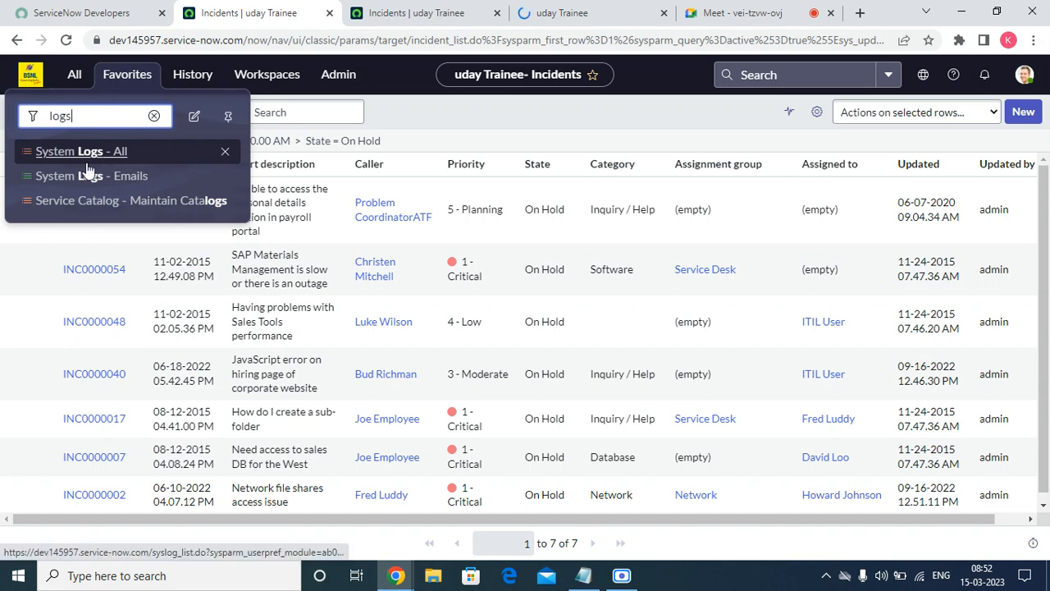
{"action": "right_click", "coordinate": [88, 152]}
{"action": "left_click", "coordinate": [115, 163]}
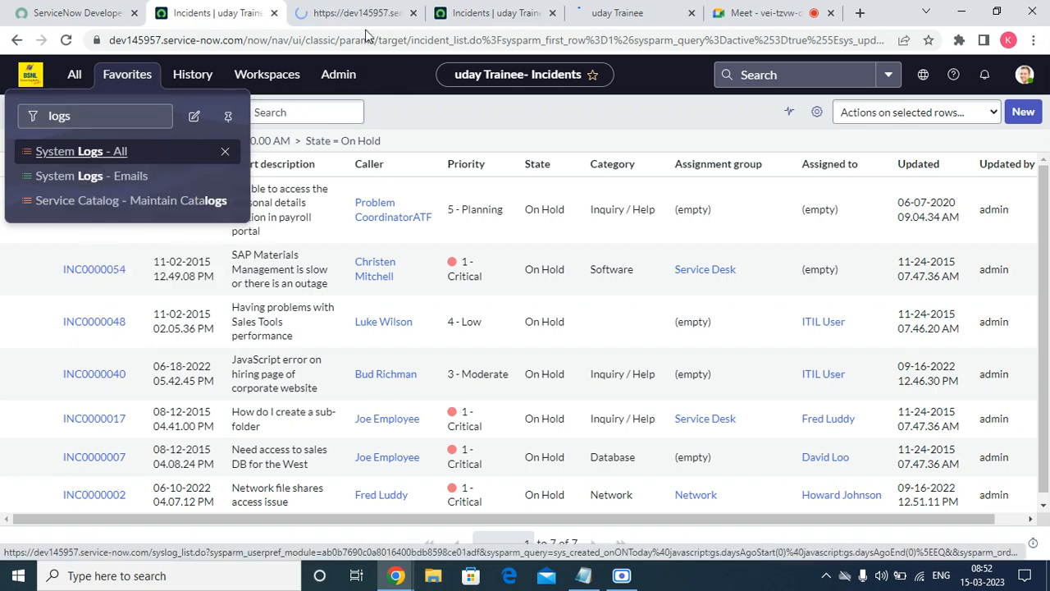
{"action": "left_click", "coordinate": [365, 14]}
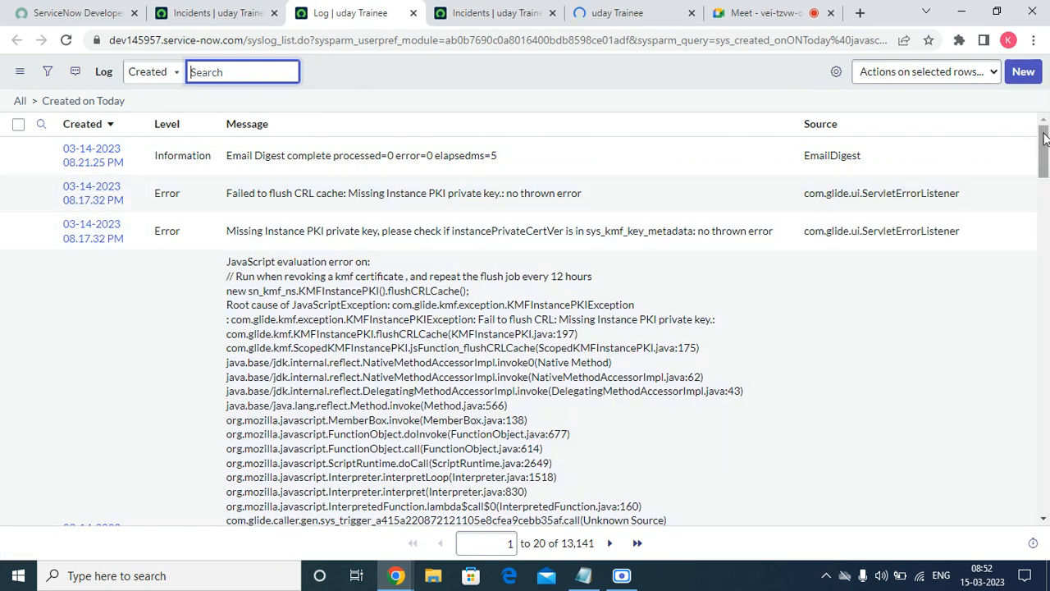
{"action": "left_click_drag", "start_coordinate": [1044, 141], "coordinate": [959, 495]}
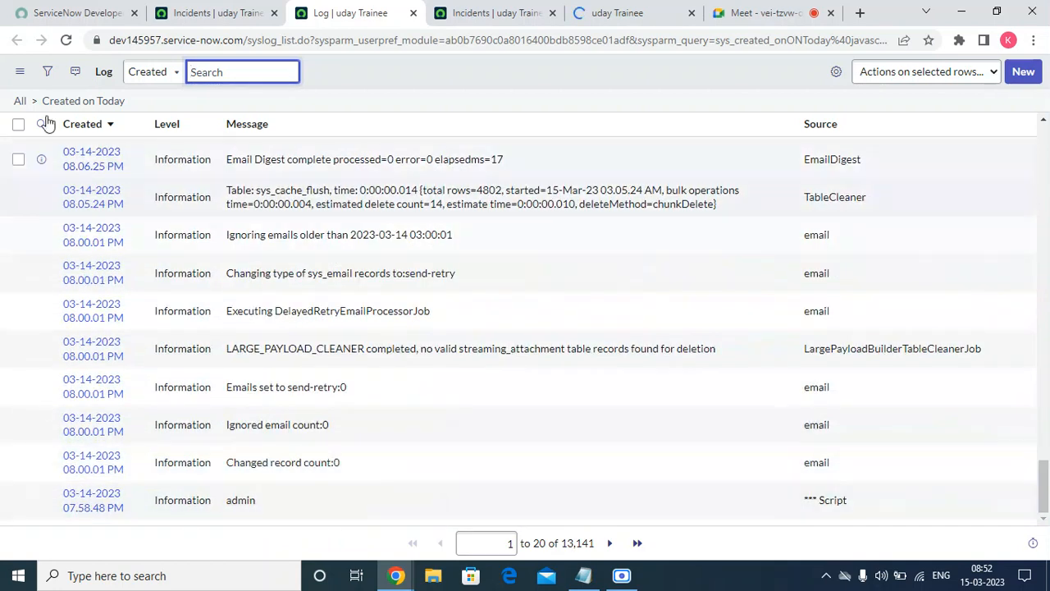
{"action": "left_click", "coordinate": [412, 13]}
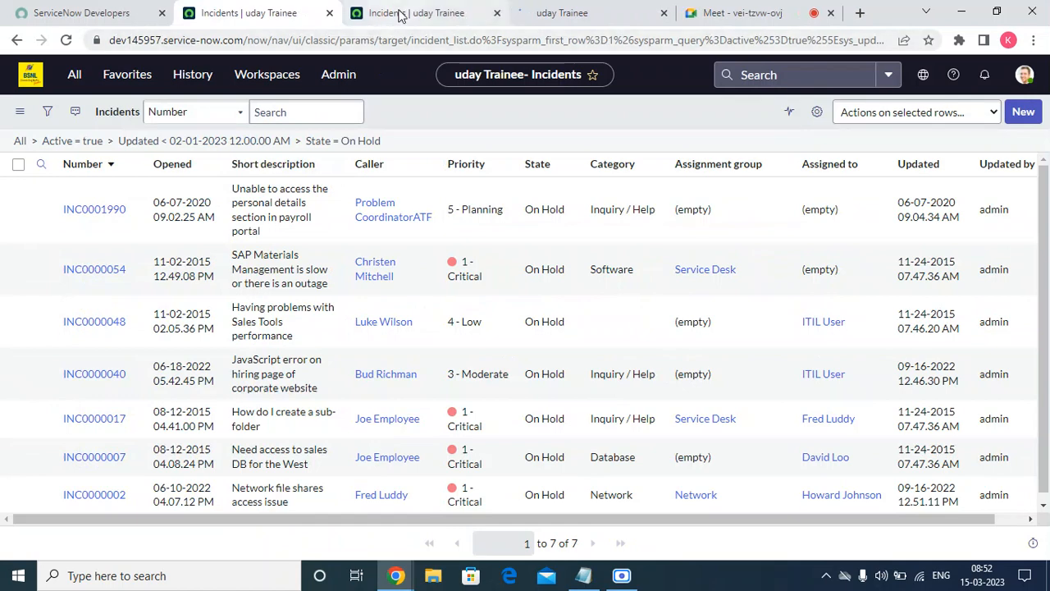
- On incident INC0000054, set the State to Resolved without saving the record
{"action": "left_click", "coordinate": [576, 13]}
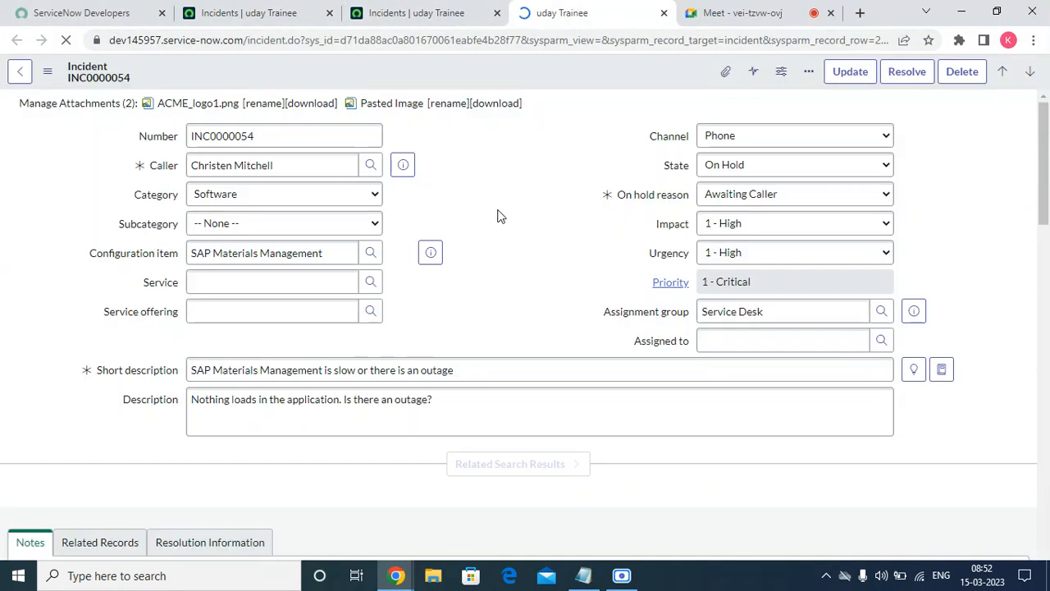
{"action": "left_click", "coordinate": [775, 170]}
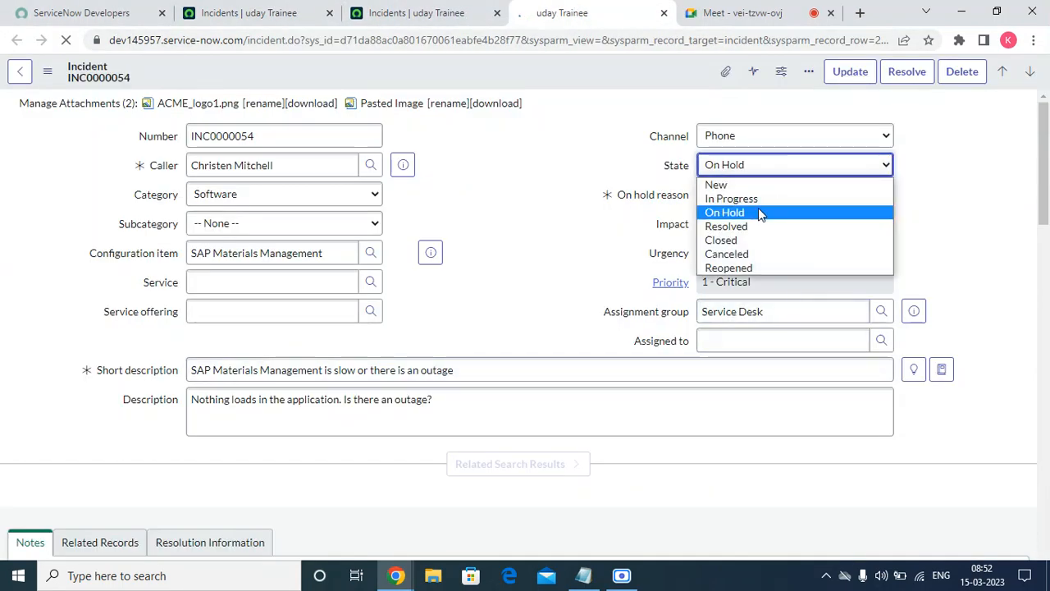
{"action": "left_click", "coordinate": [743, 240]}
{"action": "left_click", "coordinate": [743, 165]}
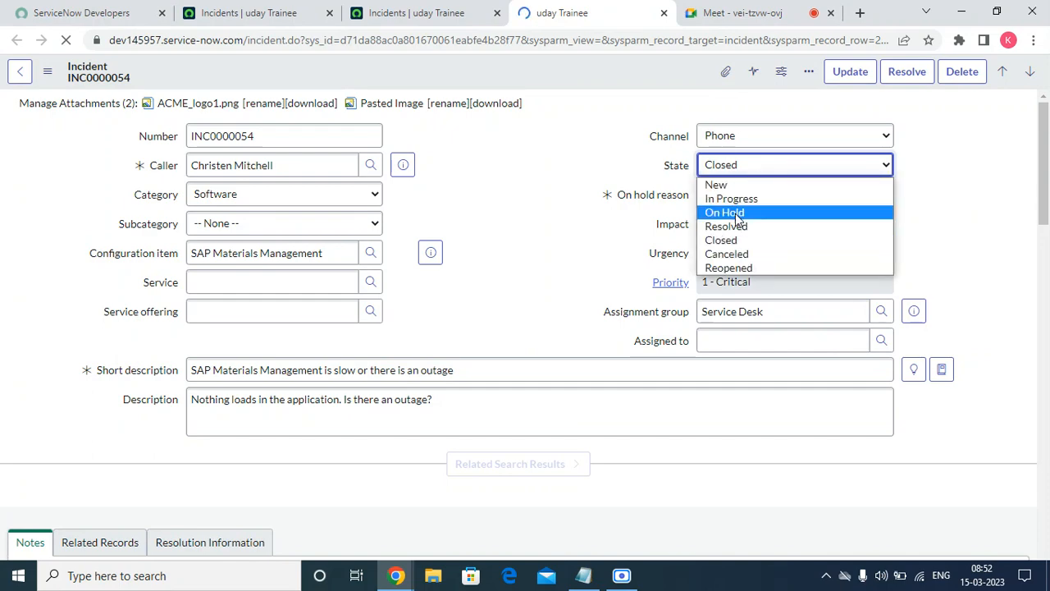
{"action": "left_click", "coordinate": [732, 229]}
{"action": "scroll", "coordinate": [416, 335], "scroll_direction": "down", "scroll_amount": 15}
{"action": "scroll", "coordinate": [299, 373], "scroll_direction": "up", "scroll_amount": 15}
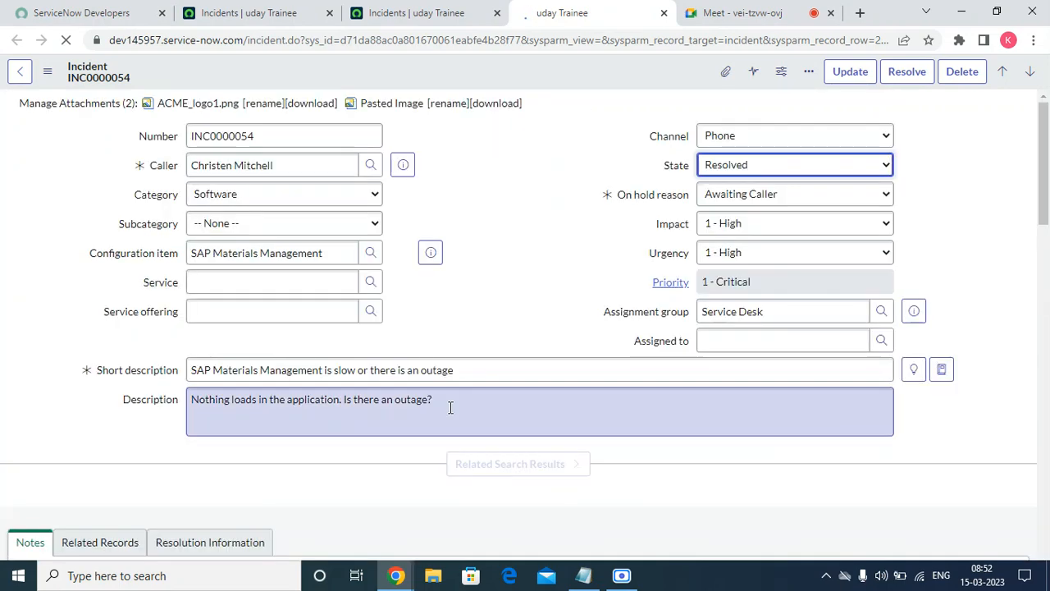
- Examine the mandatory fields in incident INC0000054's Resolution Information section and the available Resolution code choices
{"action": "scroll", "coordinate": [226, 248], "scroll_direction": "down", "scroll_amount": 5}
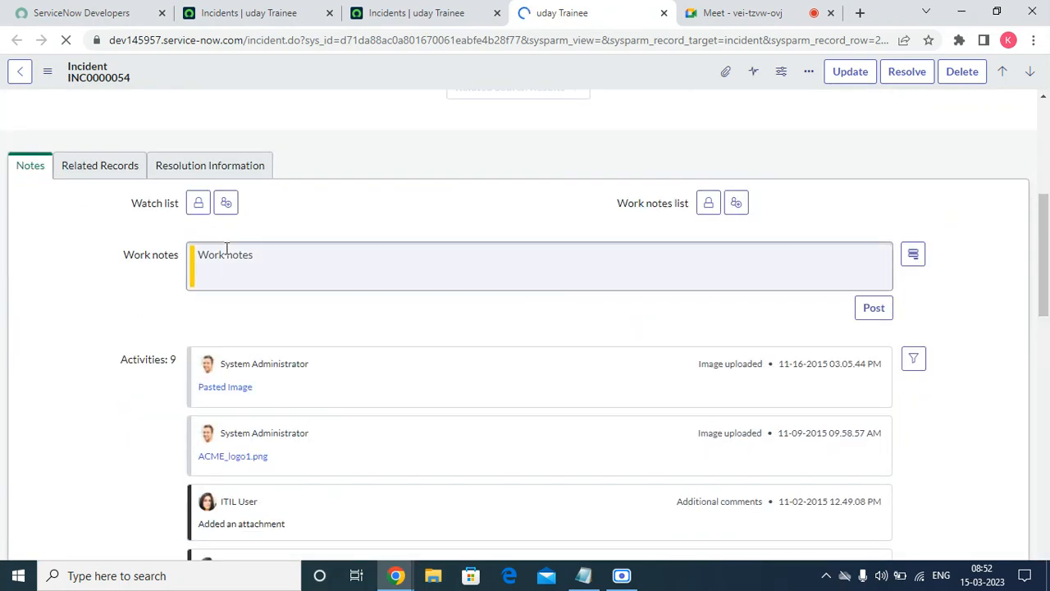
{"action": "left_click", "coordinate": [200, 168]}
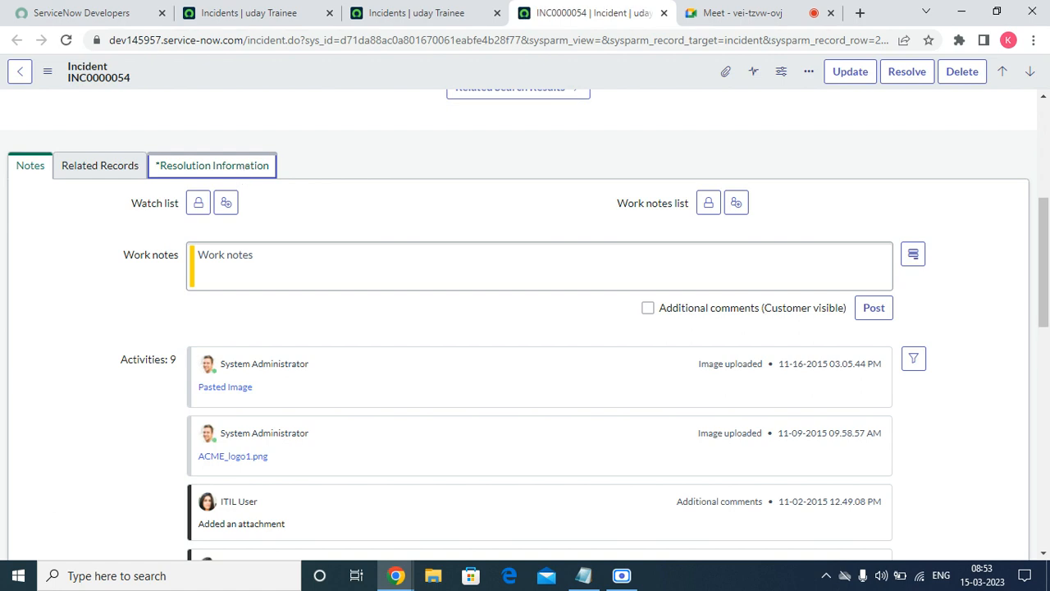
{"action": "left_click", "coordinate": [243, 171]}
{"action": "left_click", "coordinate": [254, 232]}
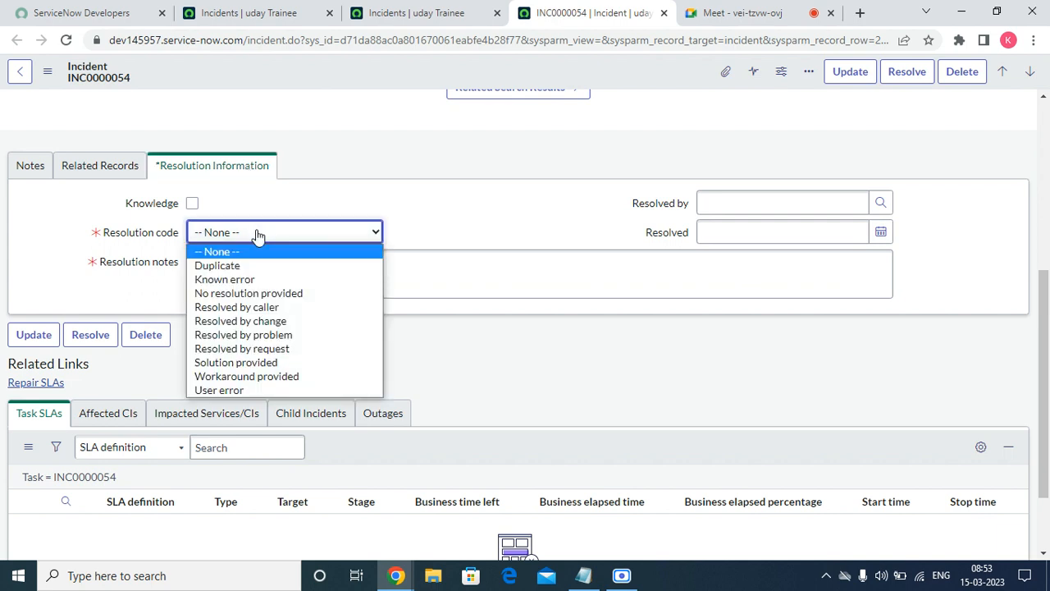
{"action": "left_click", "coordinate": [720, 194]}
{"action": "left_click", "coordinate": [720, 193]}
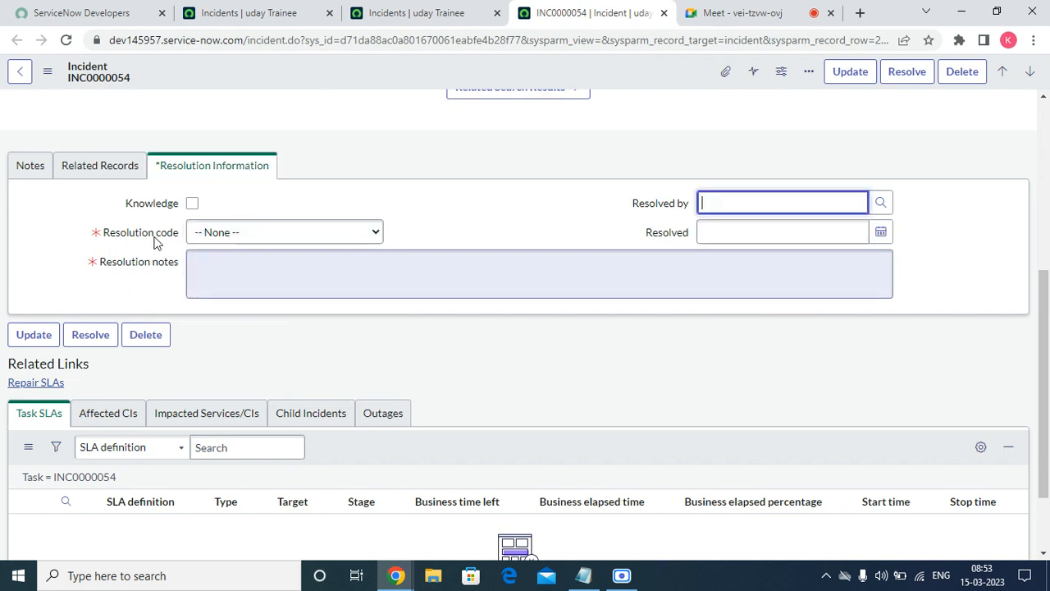
- Request the dictionary configuration of the Resolution code field, and return to the filtered incident list's tab
{"action": "left_click", "coordinate": [151, 236]}
{"action": "right_click", "coordinate": [155, 237]}
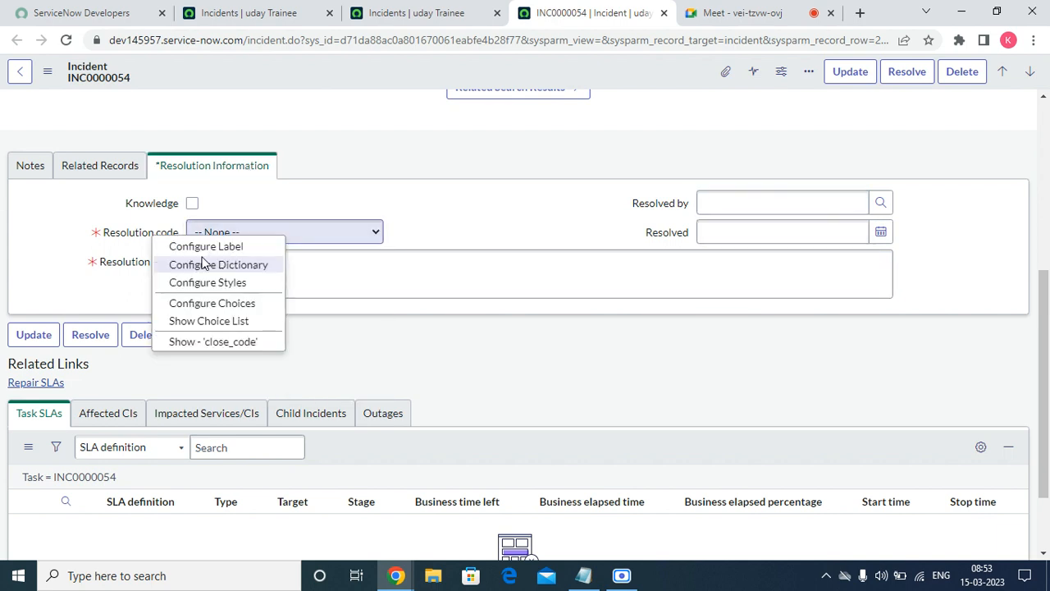
{"action": "left_click", "coordinate": [416, 16]}
{"action": "left_click", "coordinate": [260, 10]}
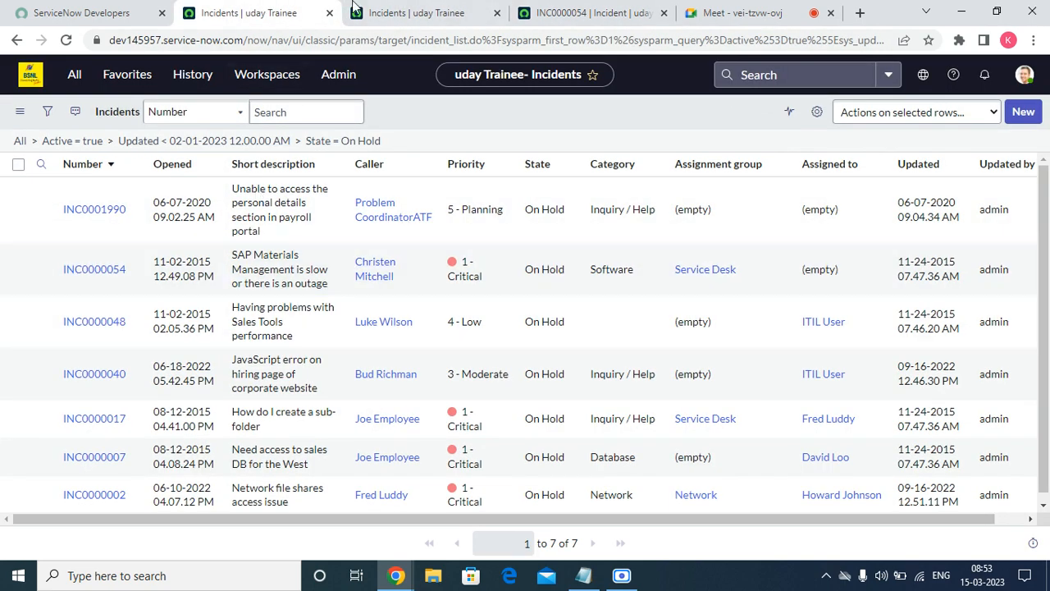
- Clear the favorites filter and open the Scheduled Jobs list from the System Definition favorites
{"action": "left_click", "coordinate": [128, 82]}
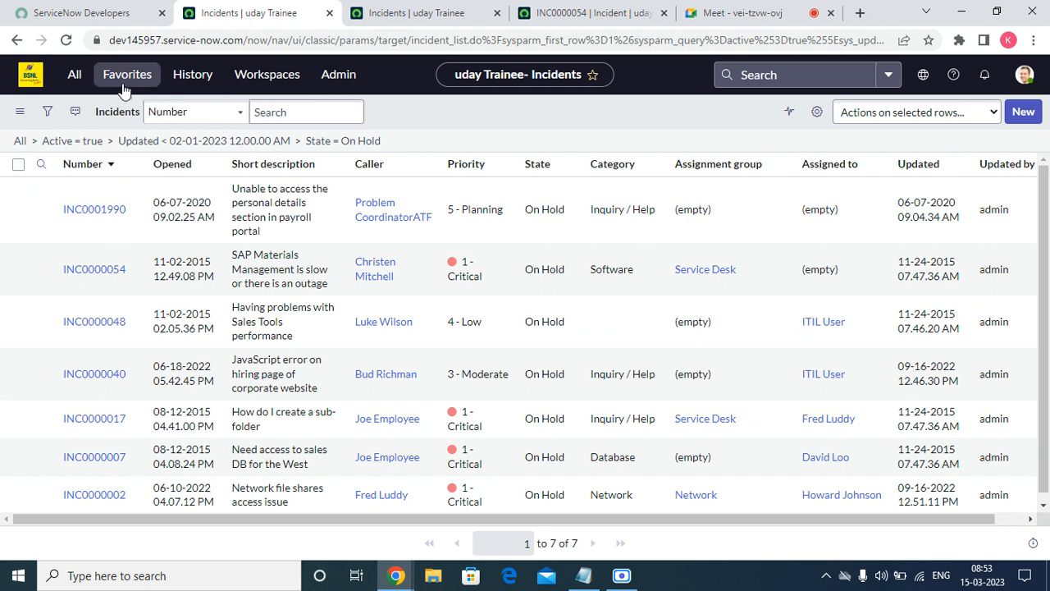
{"action": "double_click", "coordinate": [147, 119]}
{"action": "key", "text": "BackSpace"}
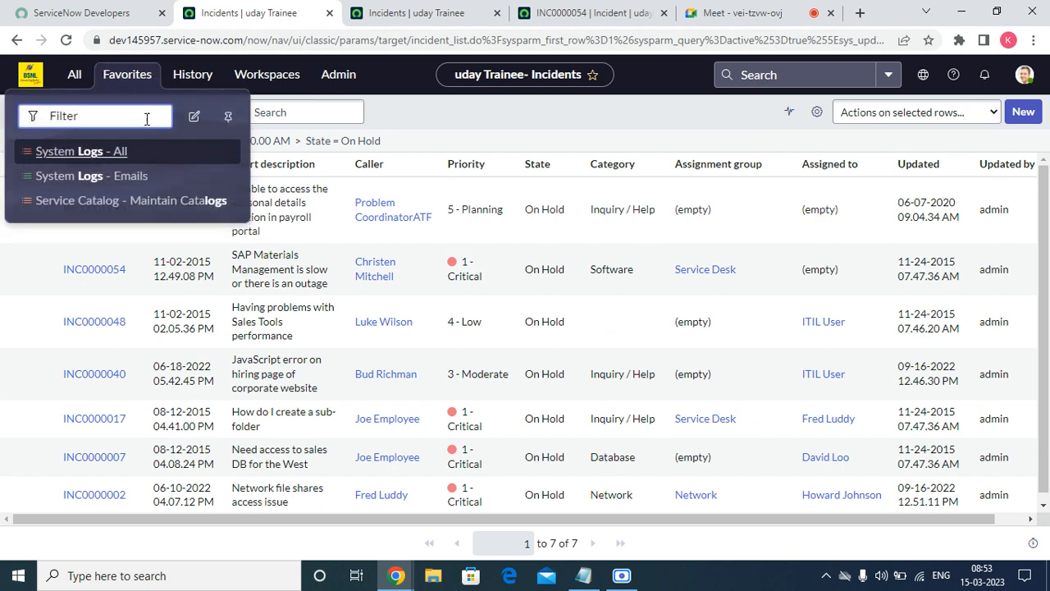
{"action": "scroll", "coordinate": [155, 304], "scroll_direction": "down", "scroll_amount": 5}
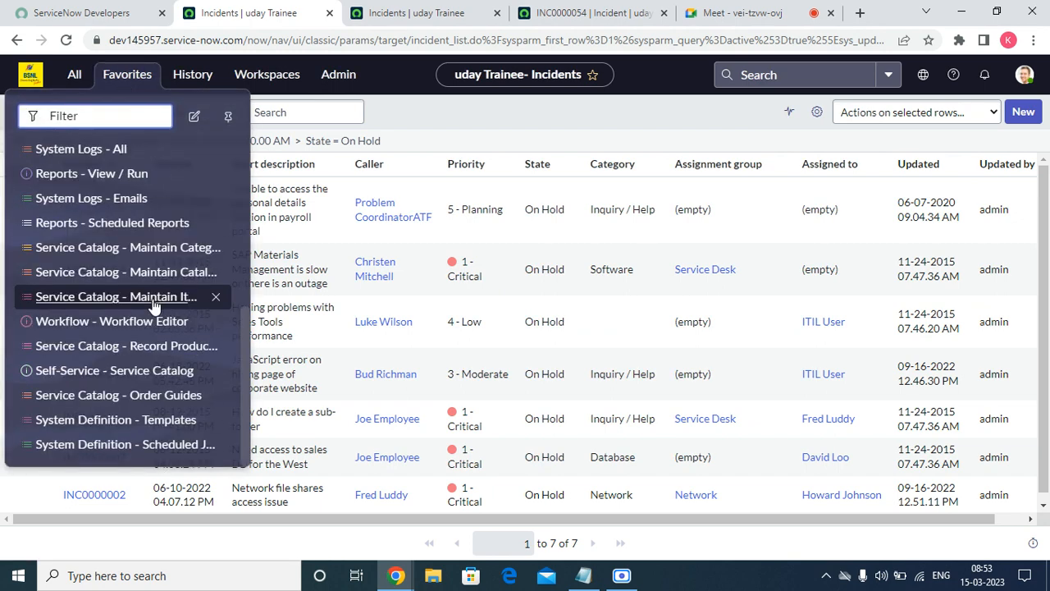
{"action": "left_click", "coordinate": [125, 73]}
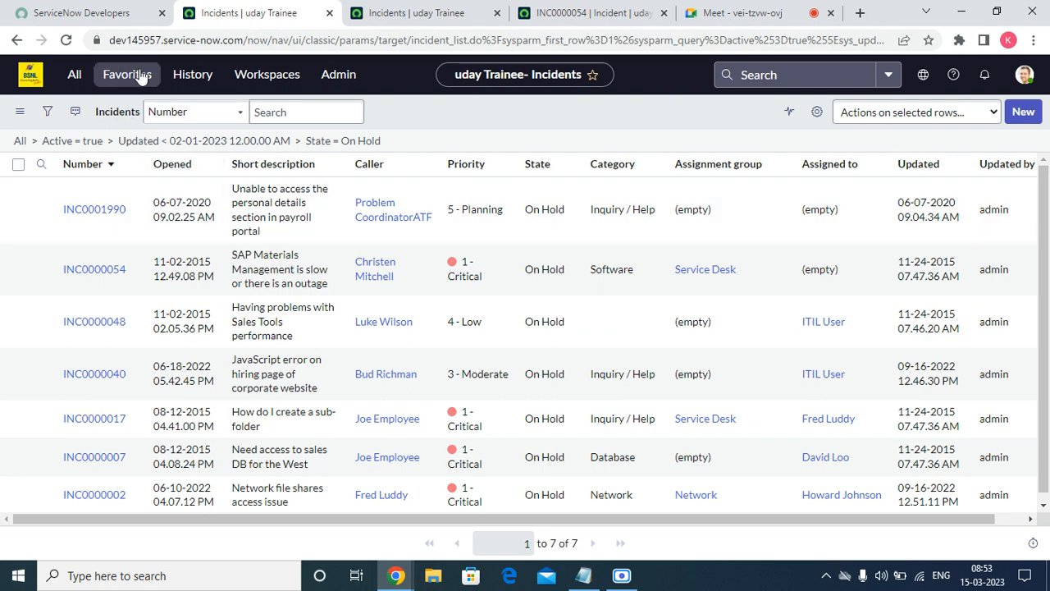
{"action": "left_click", "coordinate": [138, 74]}
{"action": "left_click", "coordinate": [114, 441]}
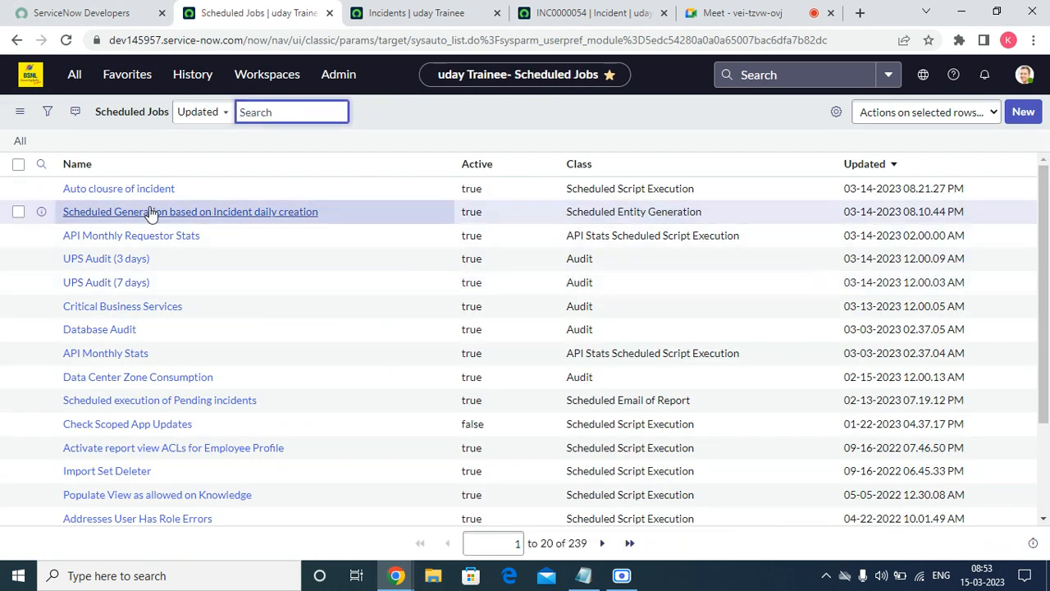
- Leave incident INC0000054 without saving so its dictionary entry can load, and return to the Scheduled Jobs list
{"action": "left_click", "coordinate": [149, 211]}
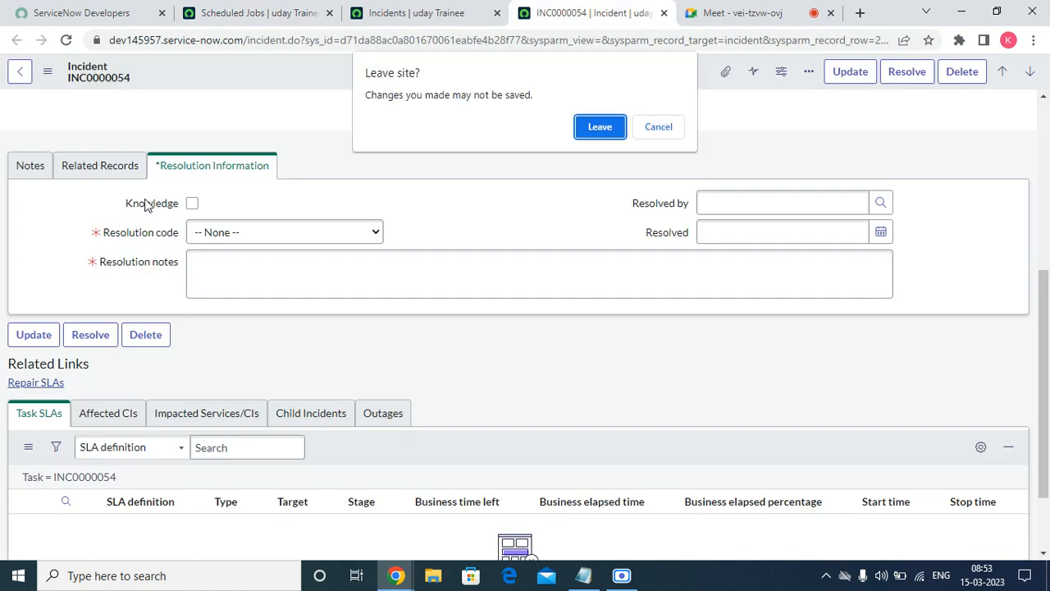
{"action": "left_click", "coordinate": [600, 126]}
{"action": "left_click", "coordinate": [220, 10]}
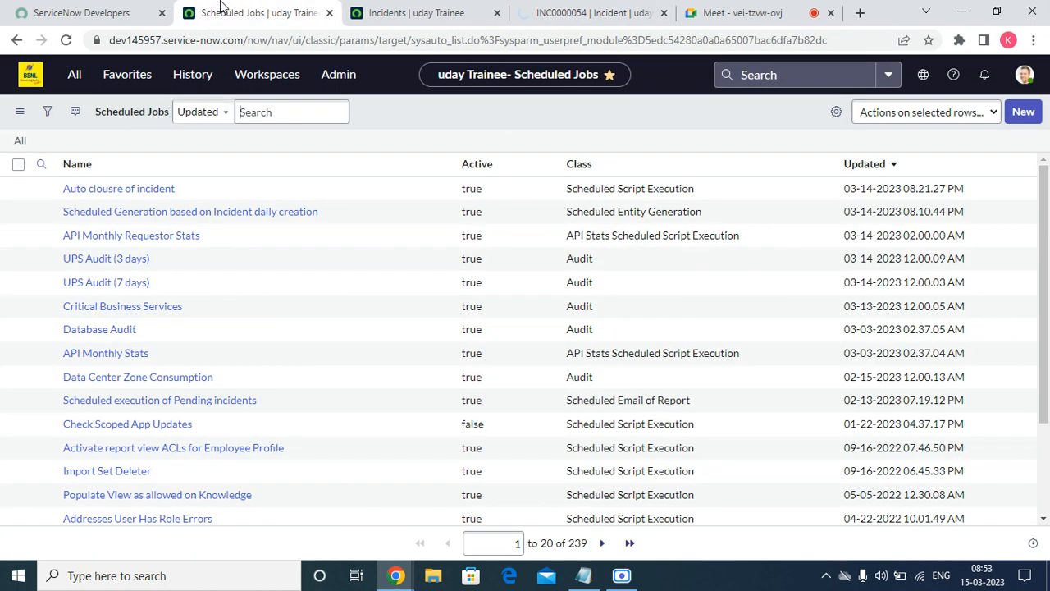
- Open the scheduled script for automatic incident closure, correct its name to Auto closure of incident, and save it
{"action": "left_click", "coordinate": [127, 191]}
{"action": "left_click", "coordinate": [226, 154]}
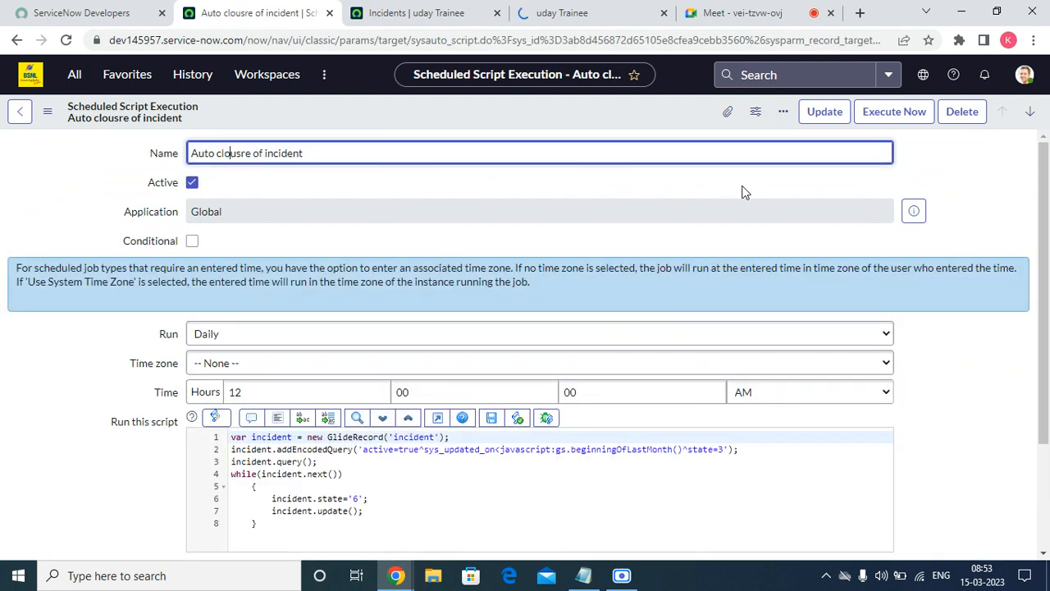
{"action": "key", "text": "Right"}
{"action": "key", "text": "Right"}
{"action": "key", "text": "BackSpace"}
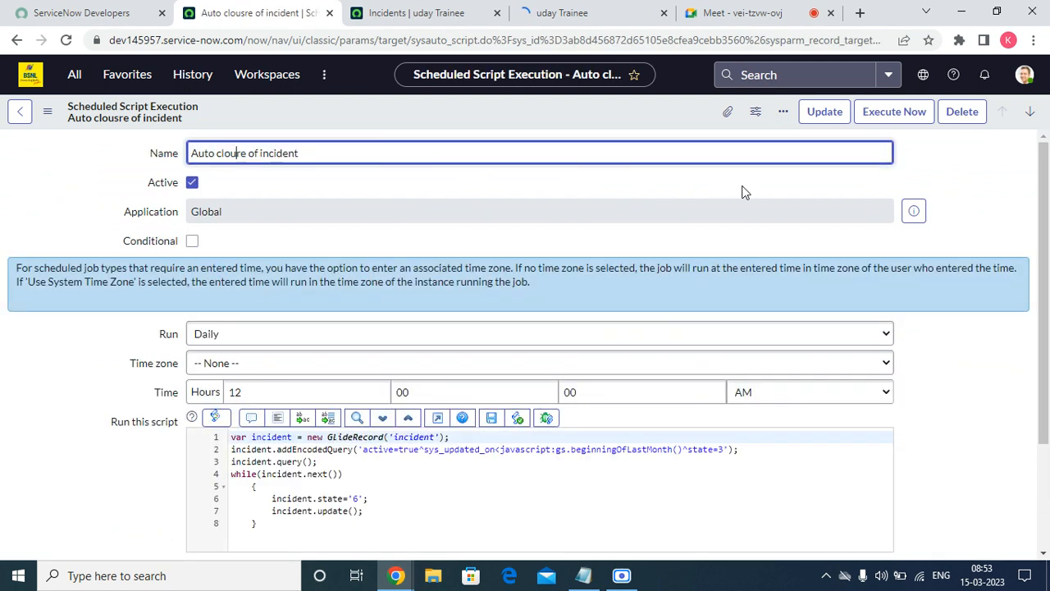
{"action": "key", "text": "Right"}
{"action": "type", "text": "u"}
{"action": "right_click", "coordinate": [522, 117]}
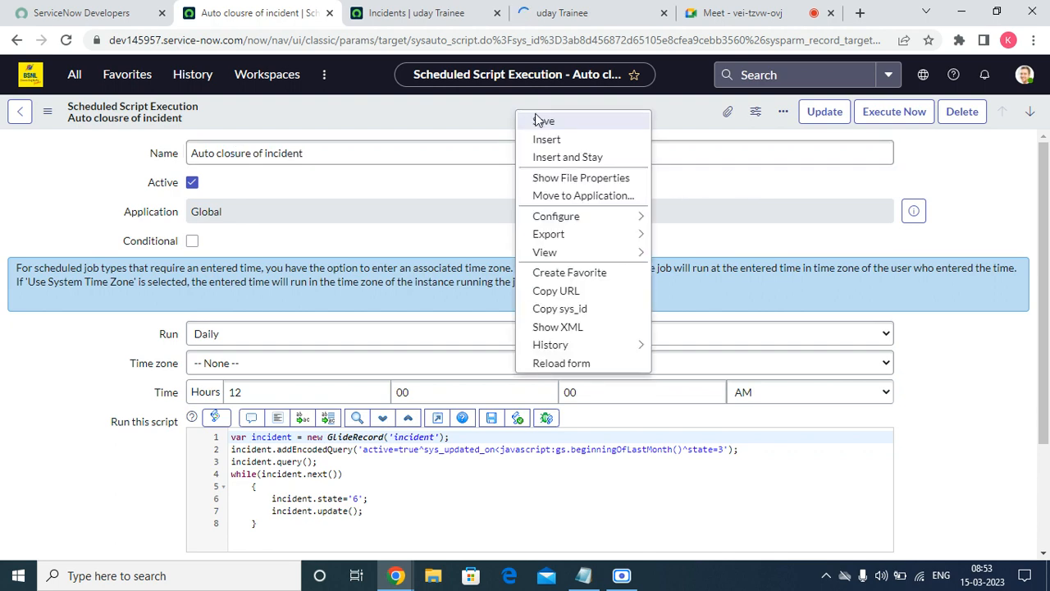
{"action": "left_click", "coordinate": [545, 122]}
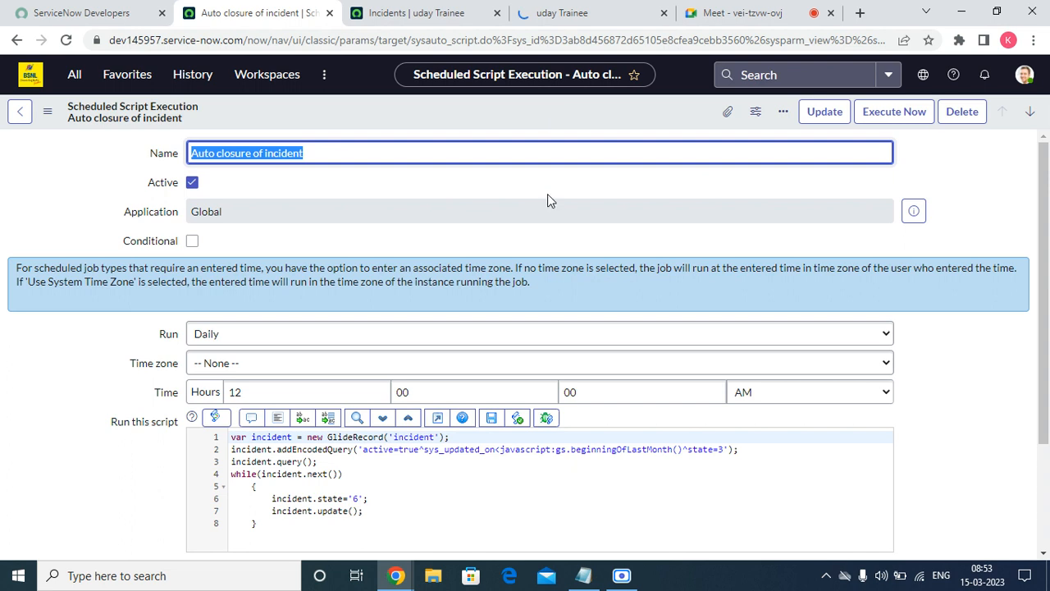
- Start a new statement with incident. on the line below the state assignment in the script's while loop
{"action": "left_click", "coordinate": [385, 503]}
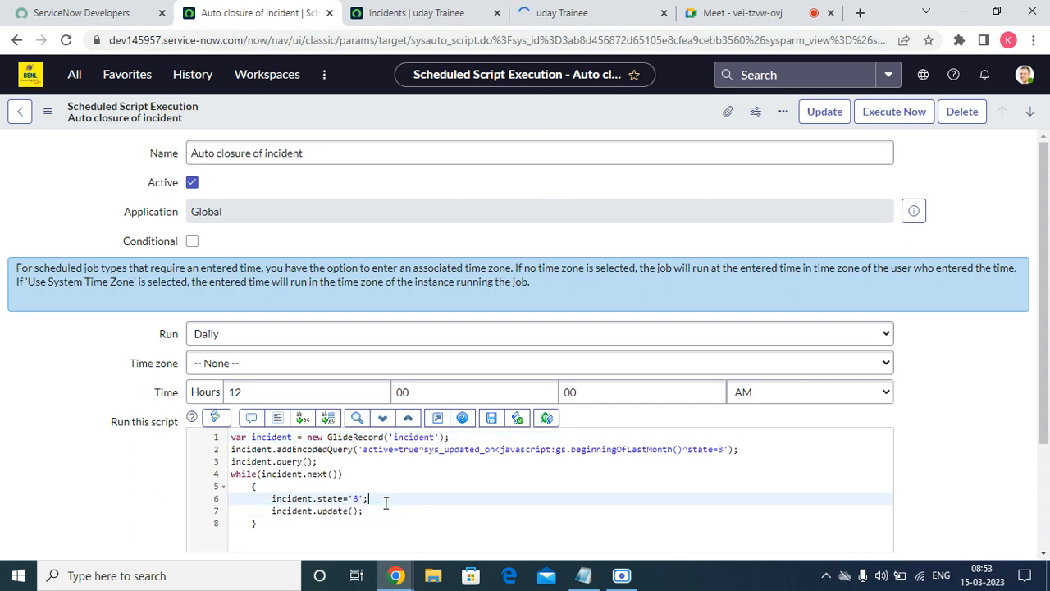
{"action": "key", "text": "Return"}
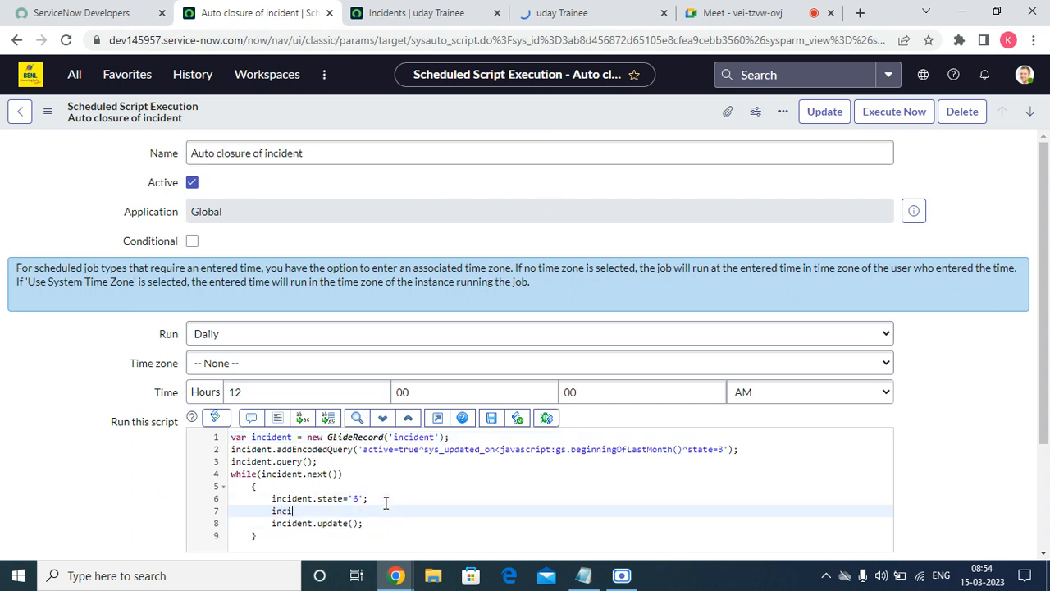
{"action": "type", "text": "incident."}
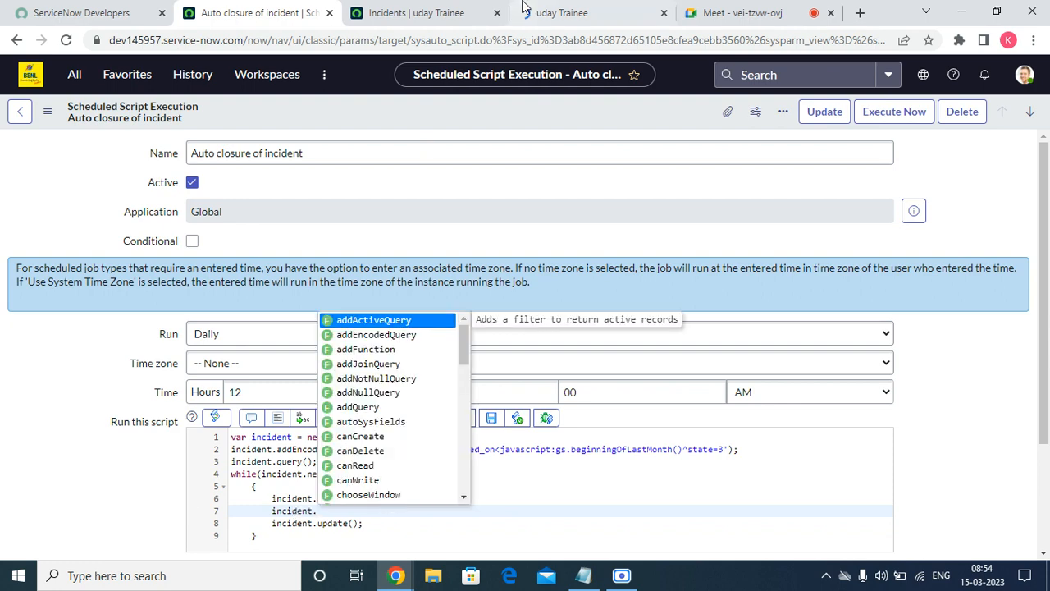
- Copy the column name close_code from the Resolution code dictionary entry, and return to the scheduled script
{"action": "left_click", "coordinate": [547, 16]}
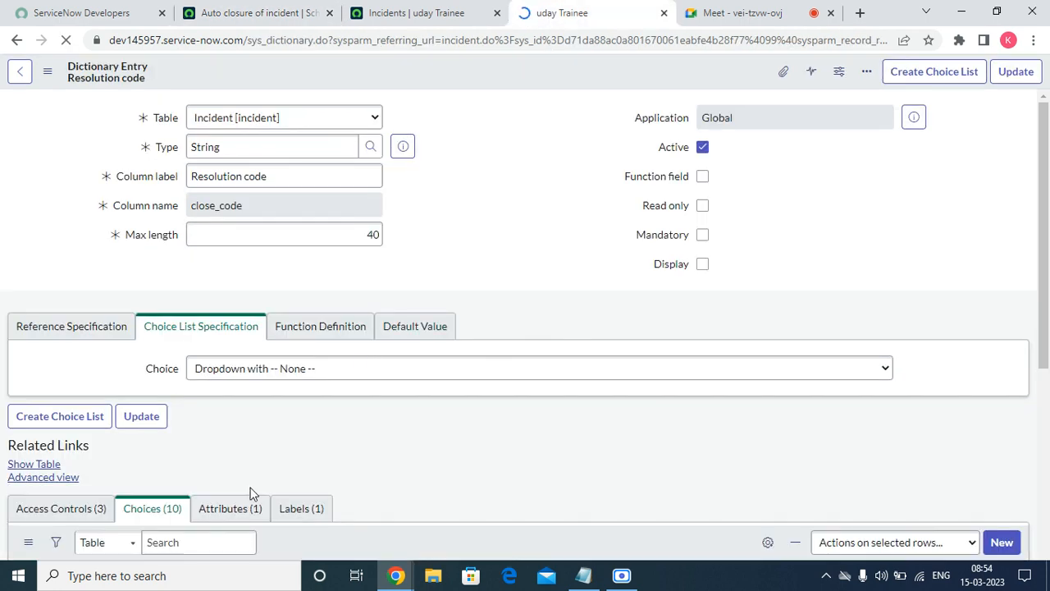
{"action": "double_click", "coordinate": [244, 205]}
{"action": "right_click", "coordinate": [244, 205]}
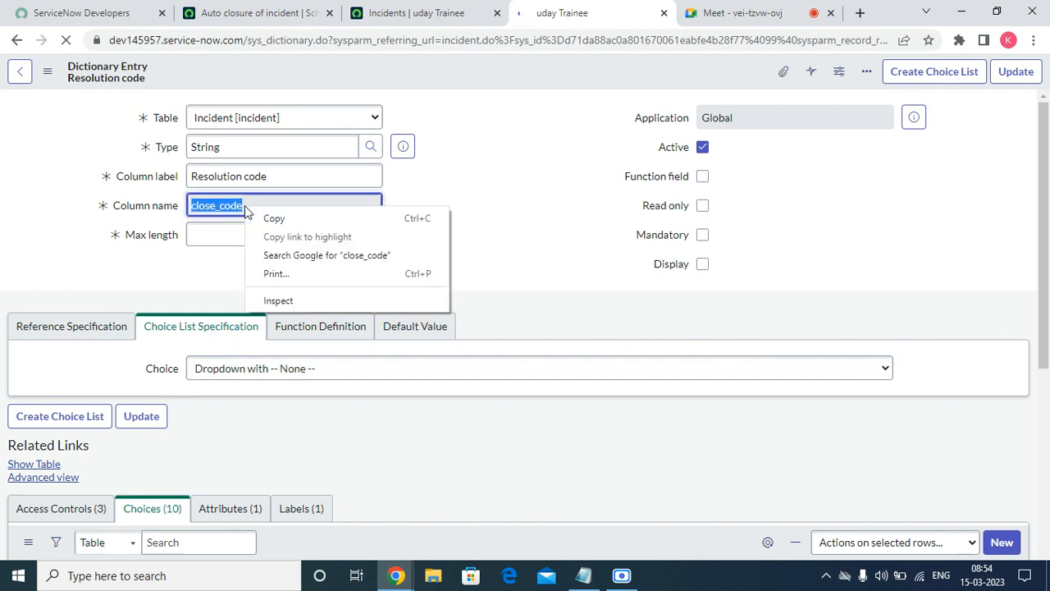
{"action": "left_click", "coordinate": [273, 219]}
{"action": "left_click", "coordinate": [278, 9]}
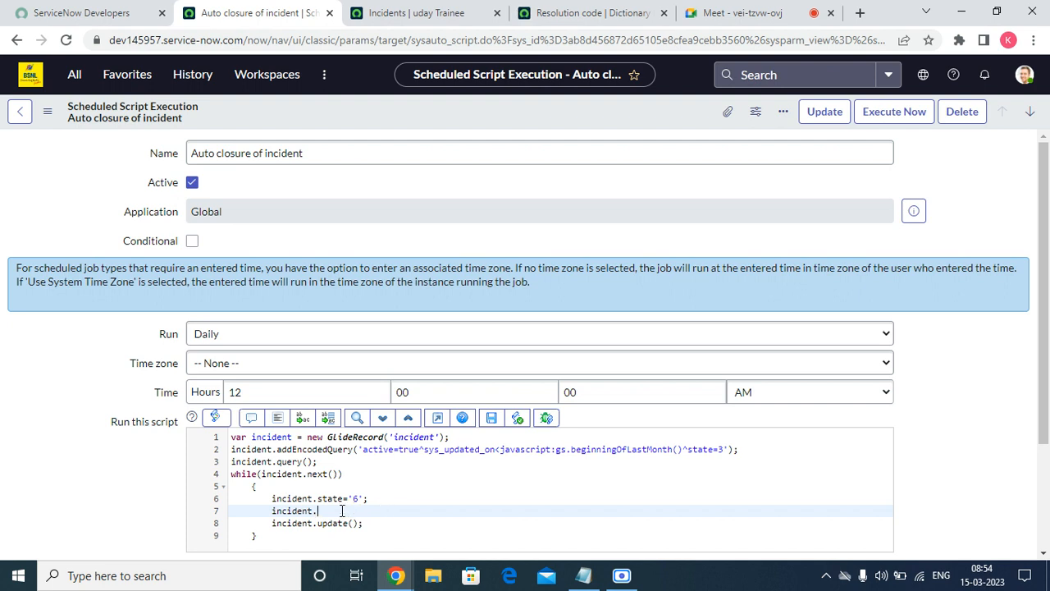
- Extend the new statement to incident.close_code=, and select the value User error among the choices in the Resolution code dictionary entry
{"action": "key", "text": "ctrl+v"}
{"action": "left_click", "coordinate": [584, 13]}
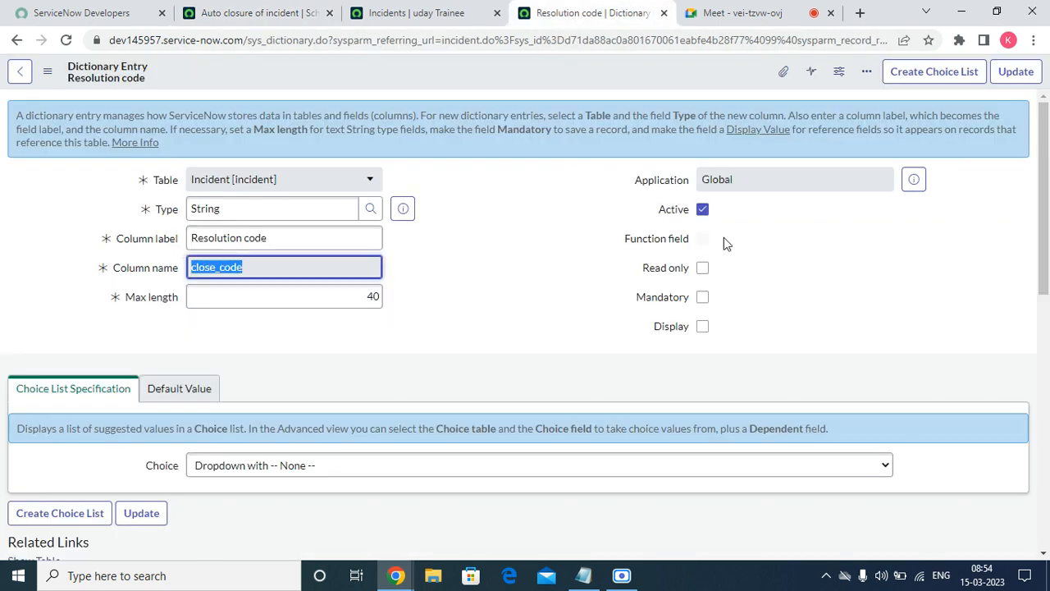
{"action": "left_click_drag", "start_coordinate": [1043, 251], "coordinate": [1035, 473]}
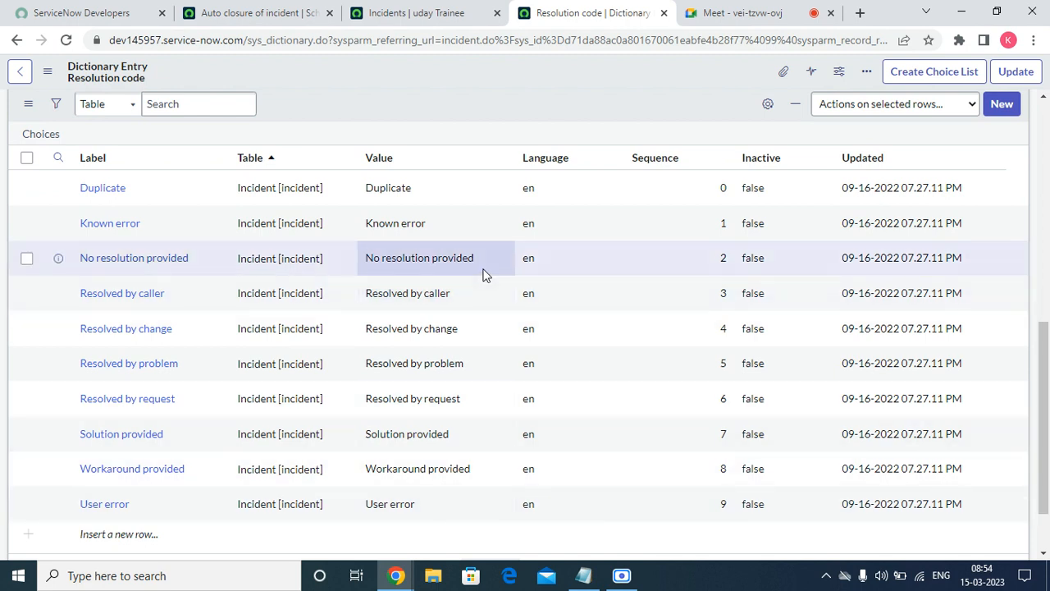
{"action": "left_click_drag", "start_coordinate": [480, 272], "coordinate": [360, 277]}
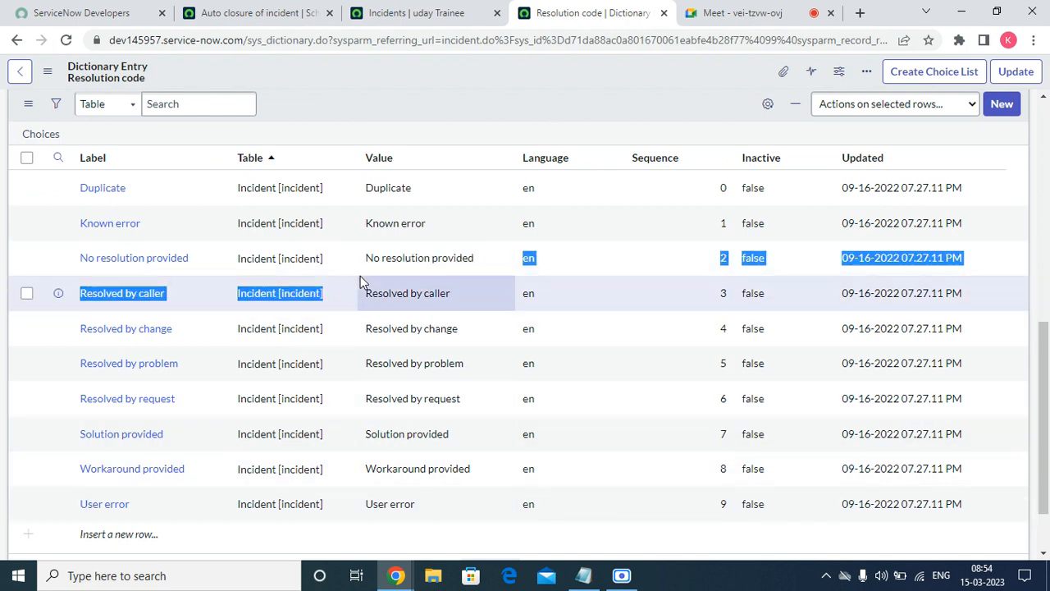
{"action": "left_click", "coordinate": [478, 538]}
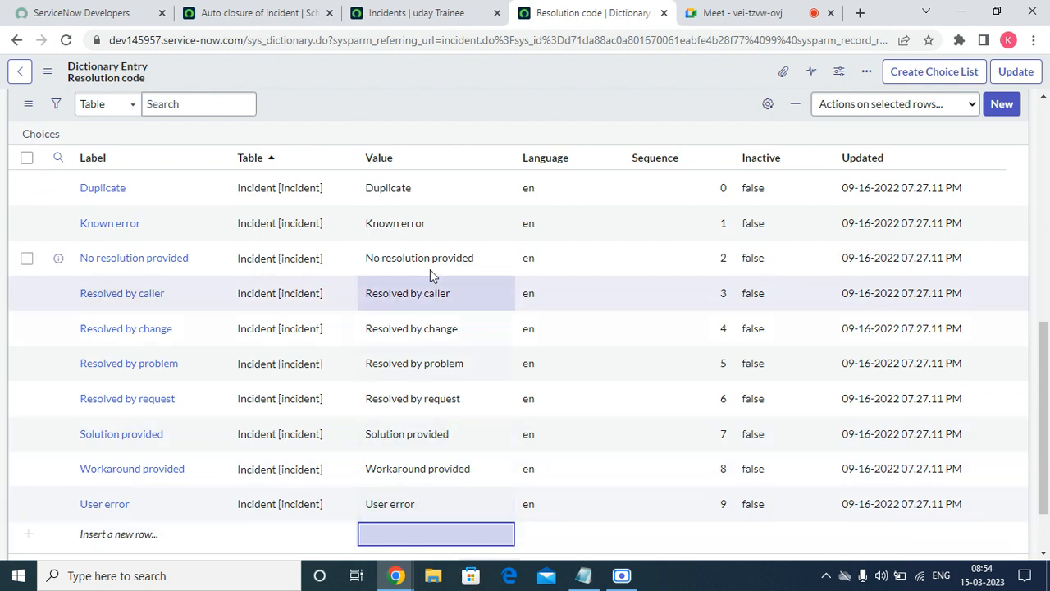
{"action": "left_click_drag", "start_coordinate": [435, 513], "coordinate": [335, 506]}
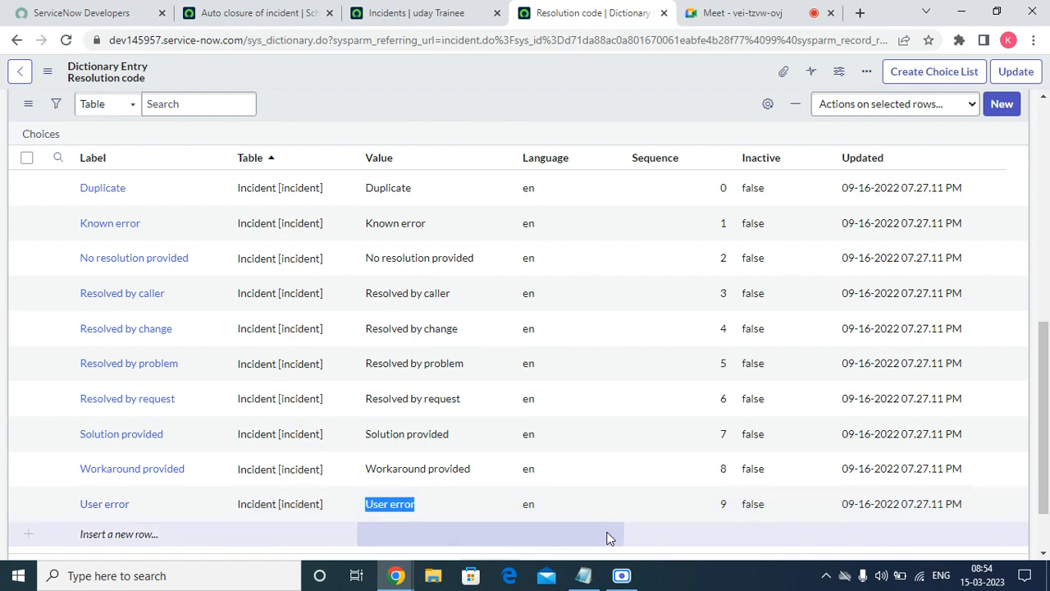
{"action": "left_click", "coordinate": [441, 6]}
{"action": "left_click", "coordinate": [219, 20]}
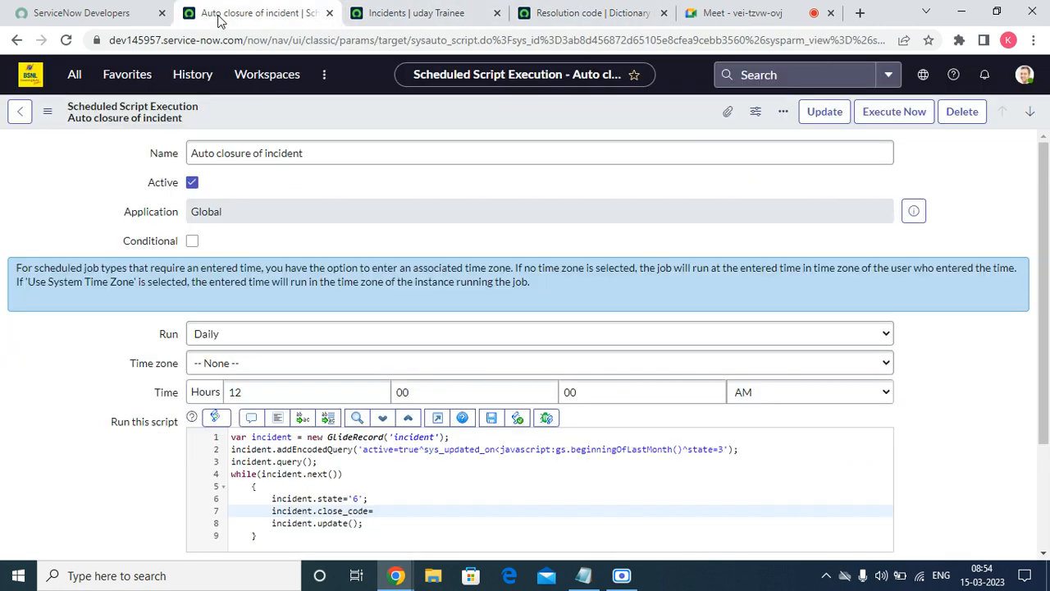
- Complete the statement as incident.close_code='close_code'; and start a new line below it
{"action": "type", "text": "''"}
{"action": "key", "text": "ctrl+v"}
{"action": "type", "text": "v"}
{"action": "key", "text": "BackSpace"}
{"action": "left_click", "coordinate": [561, 11]}
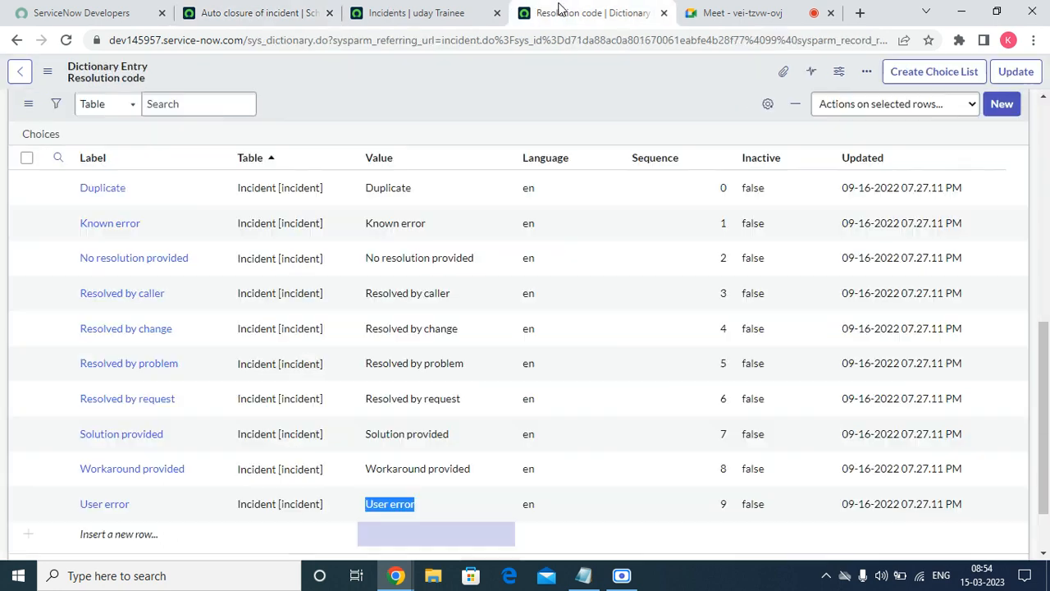
{"action": "left_click", "coordinate": [209, 14]}
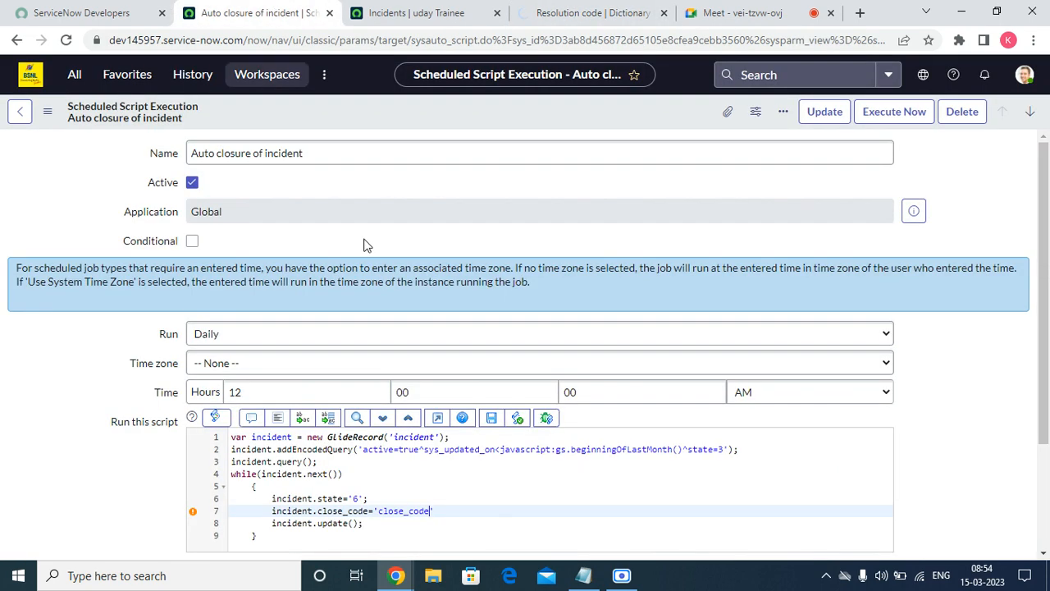
{"action": "left_click", "coordinate": [472, 514]}
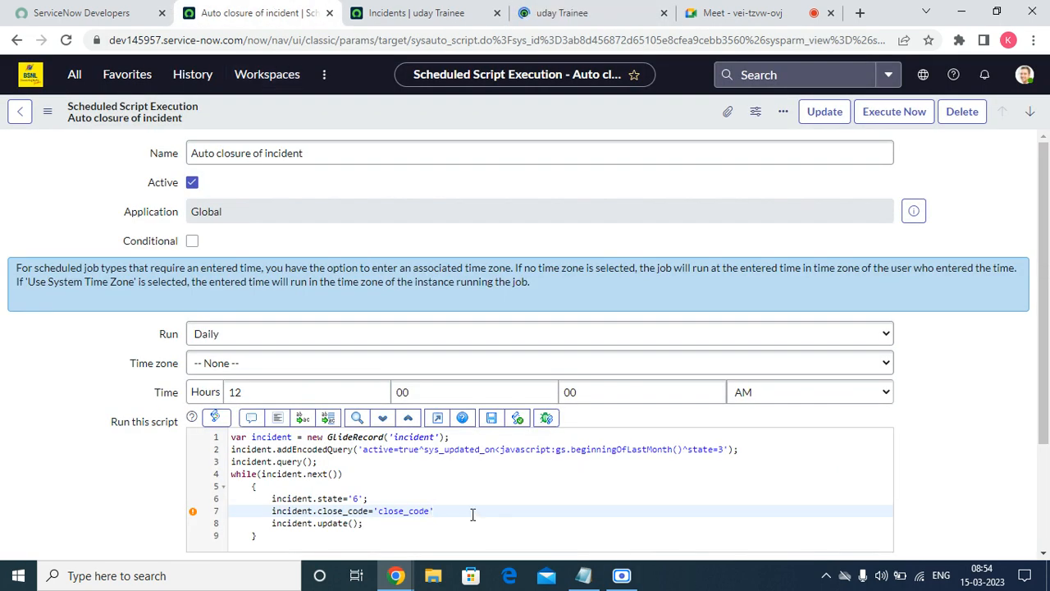
{"action": "type", "text": ";"}
{"action": "key", "text": "Return"}
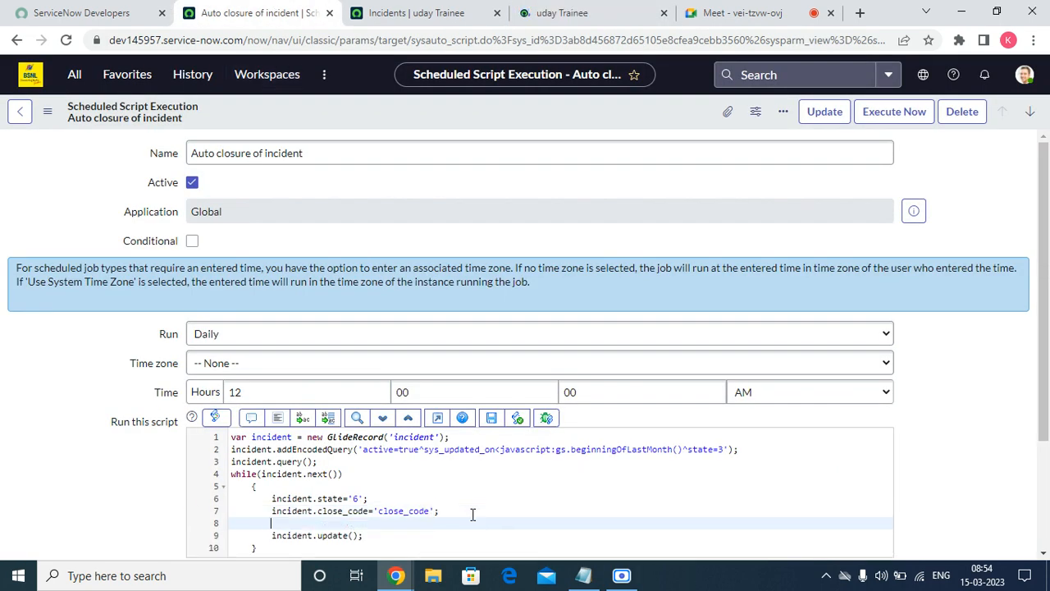
- Start another statement with incident. and copy the field name close_notes from the Resolution notes dictionary info of incident INC0000054
{"action": "type", "text": "incident."}
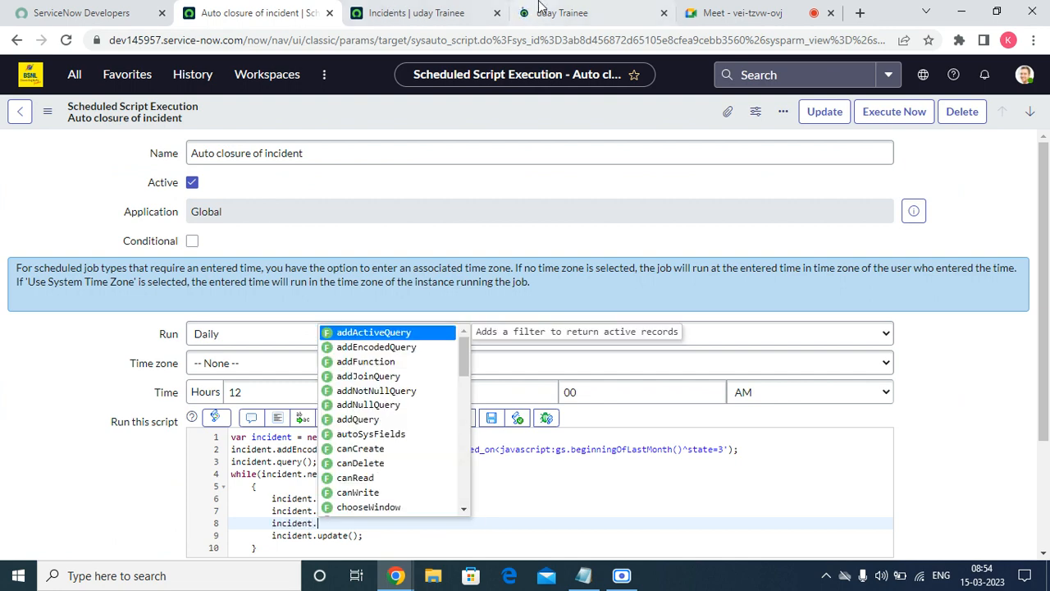
{"action": "left_click", "coordinate": [585, 12]}
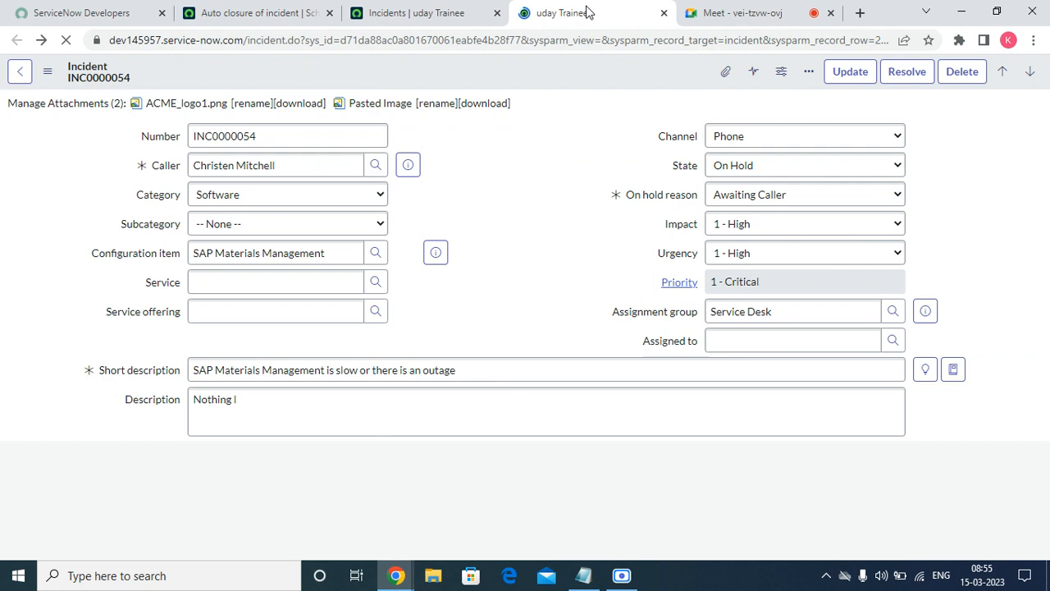
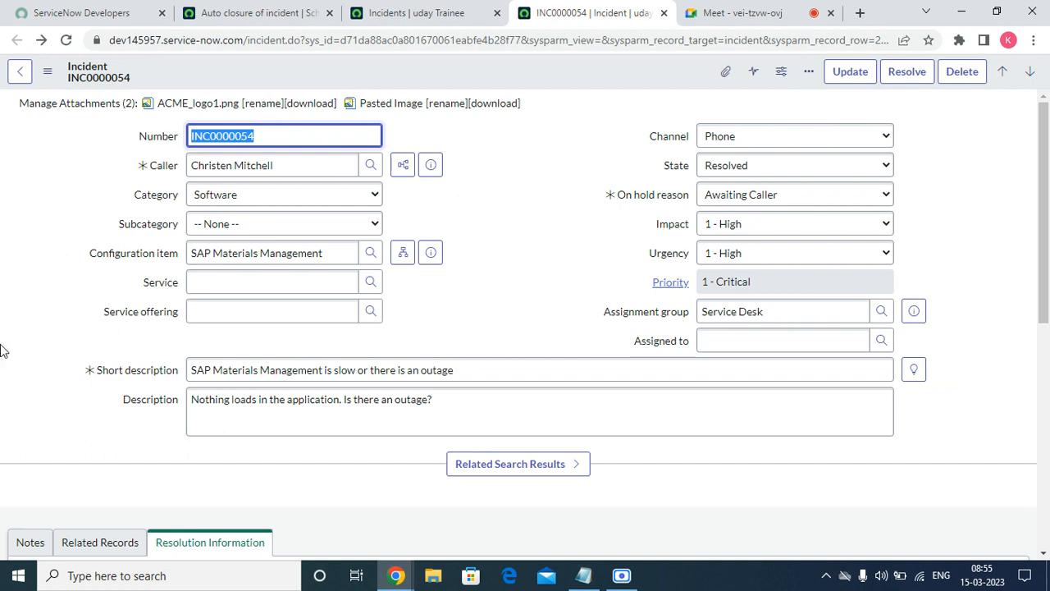
{"action": "left_click_drag", "start_coordinate": [1042, 264], "coordinate": [1045, 420]}
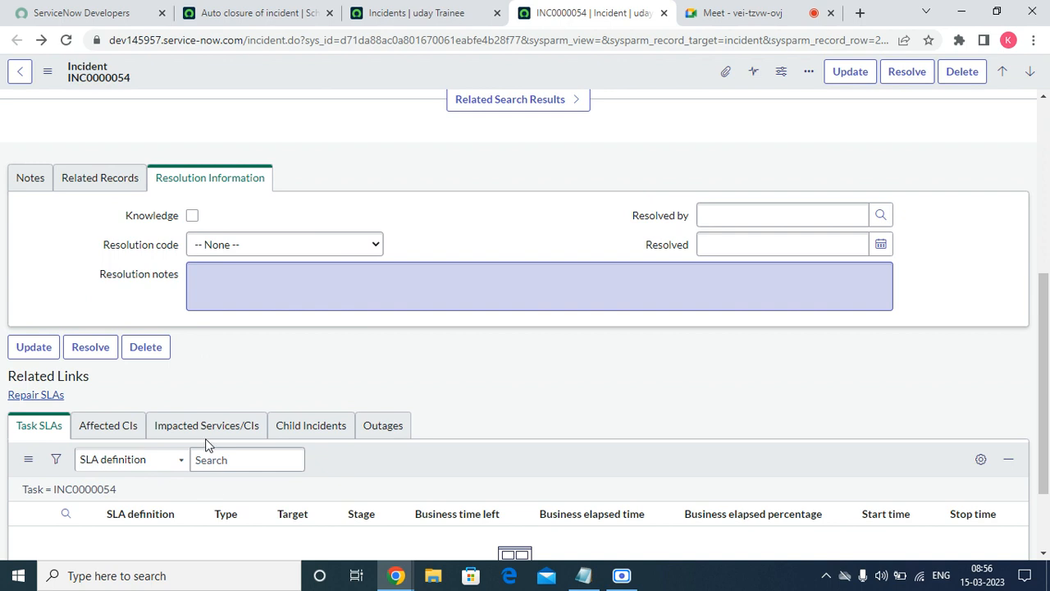
{"action": "right_click", "coordinate": [153, 274]}
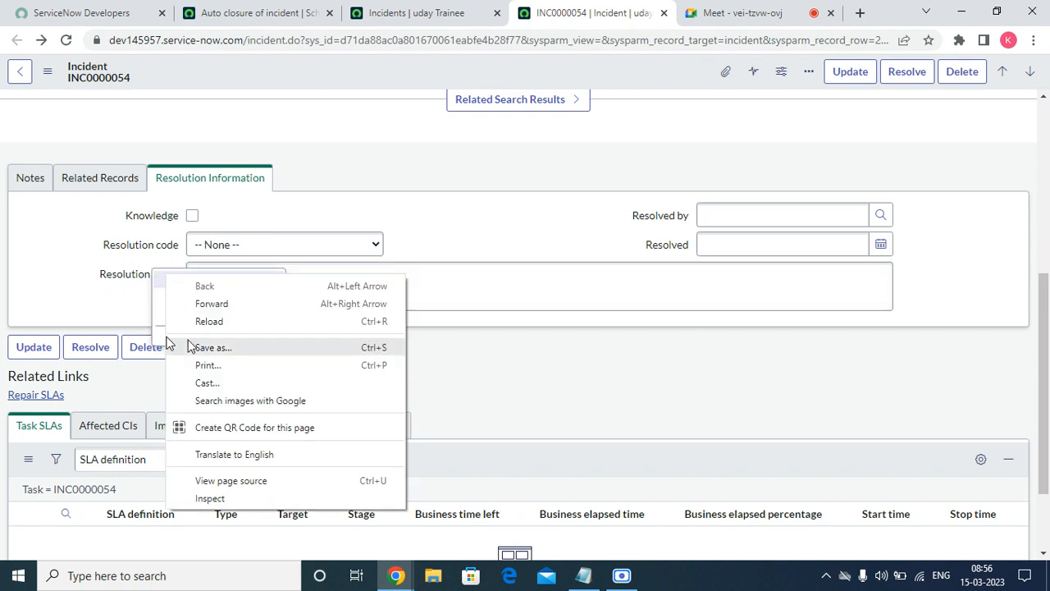
{"action": "left_click", "coordinate": [115, 295]}
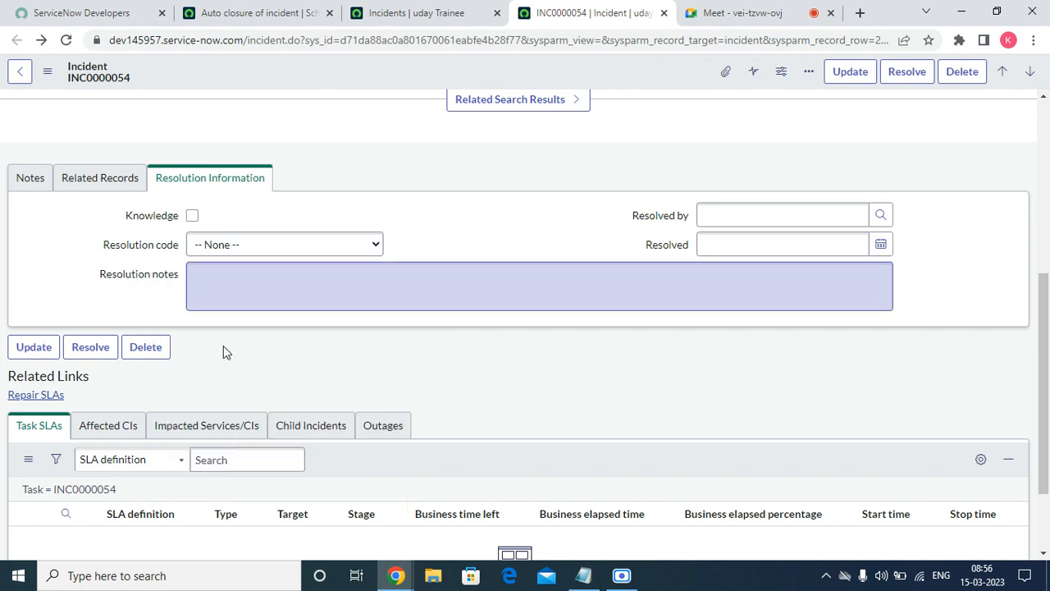
{"action": "right_click", "coordinate": [168, 283]}
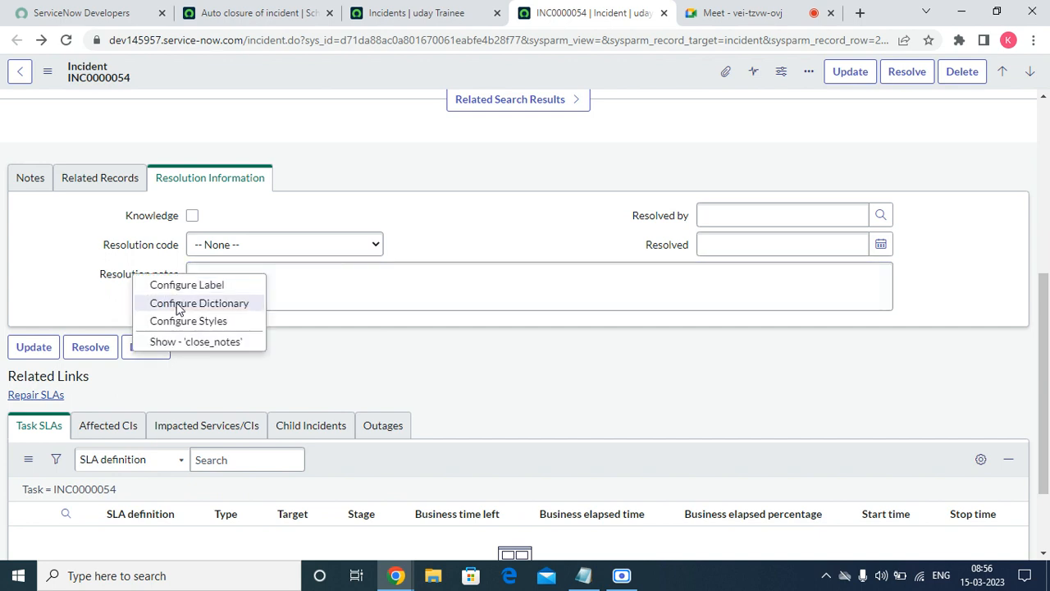
{"action": "left_click", "coordinate": [196, 341]}
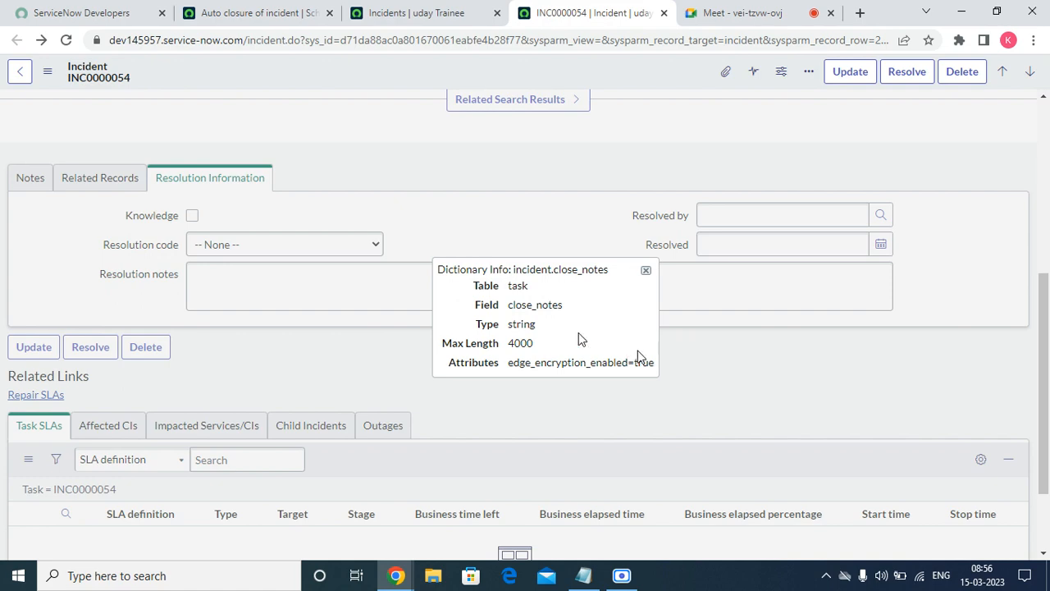
{"action": "double_click", "coordinate": [548, 305]}
{"action": "right_click", "coordinate": [550, 312]}
{"action": "left_click", "coordinate": [577, 320]}
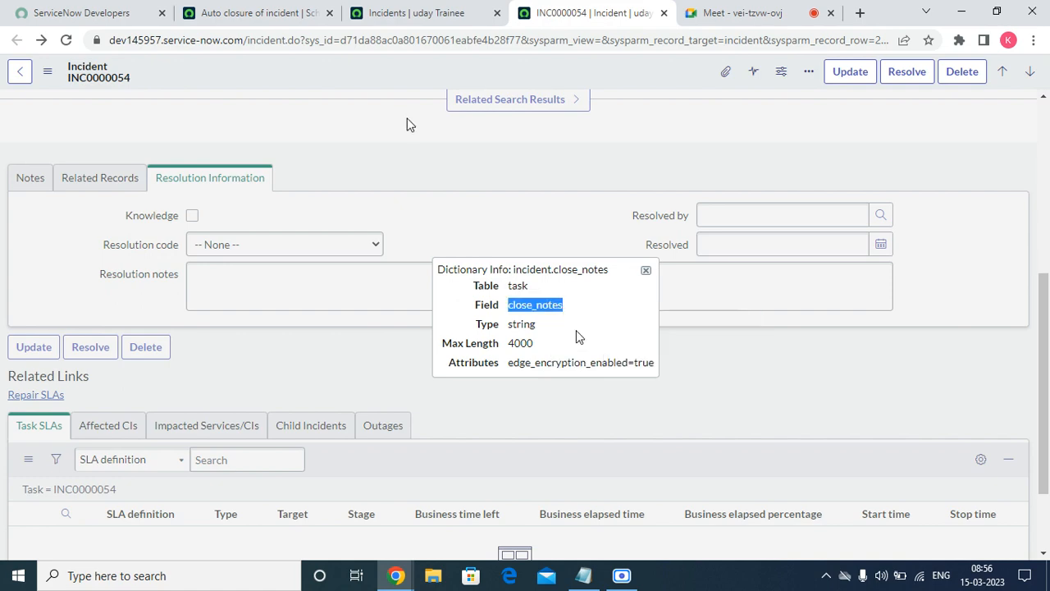
{"action": "key", "text": "ctrl+shift+Tab"}
{"action": "key", "text": "ctrl+shift+Tab"}
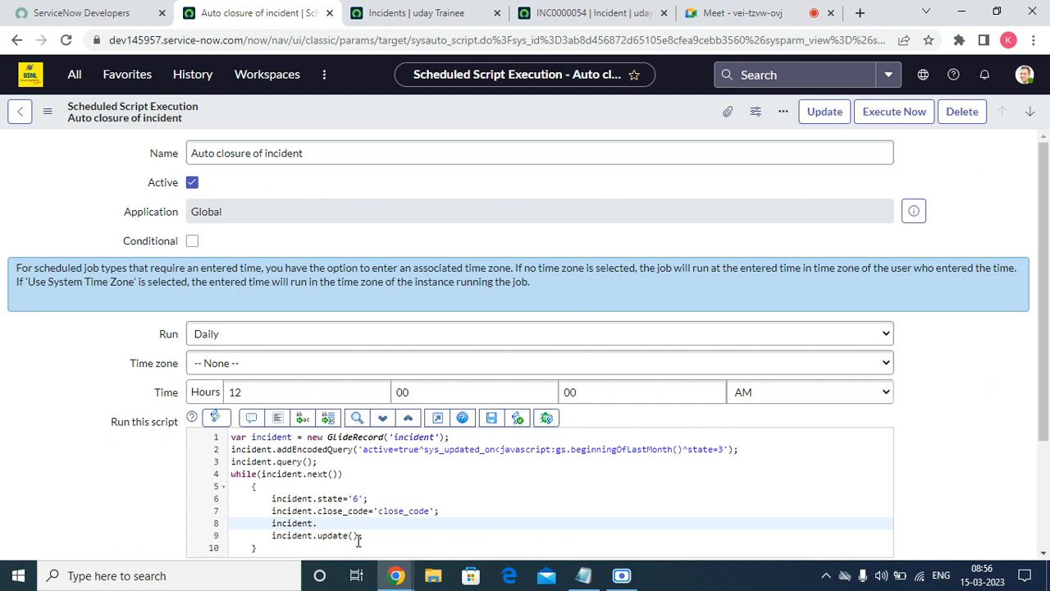
- Add the copied field name close_notes once after incident. on line 8 of the scheduled script
{"action": "key", "text": "ctrl+v"}
{"action": "type", "text": "v"}
{"action": "key", "text": "ctrl+v"}
{"action": "key", "text": "BackSpace"}
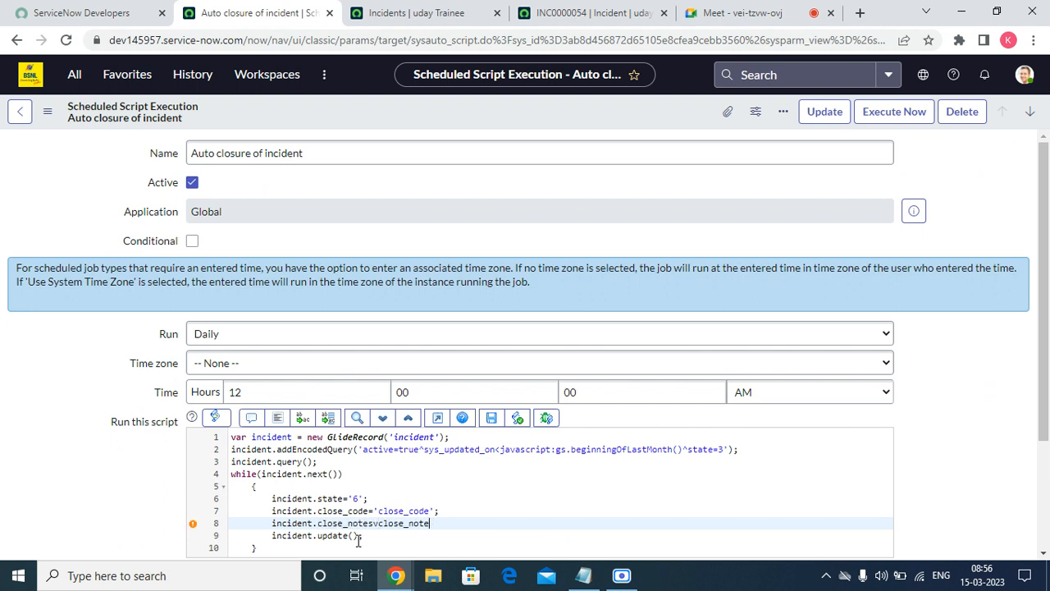
{"action": "key", "text": "BackSpace"}
{"action": "key", "text": "BackSpace"}
{"action": "key", "text": "BackSpace"}
{"action": "key", "text": "BackSpace"}
{"action": "key", "text": "BackSpace"}
{"action": "key", "text": "BackSpace"}
{"action": "key", "text": "BackSpace"}
{"action": "key", "text": "BackSpace"}
{"action": "key", "text": "BackSpace"}
{"action": "key", "text": "BackSpace"}
{"action": "key", "text": "BackSpace"}
- Assign close_notes the text 'Since the incident is not updated more than a month. So marking it as resolved' and end the statement with a semicolon
{"action": "type", "text": "= ' Sin"}
{"action": "key", "text": "BackSpace"}
{"action": "key", "text": "BackSpace"}
{"action": "key", "text": "BackSpace"}
{"action": "key", "text": "BackSpace"}
{"action": "type", "text": "Sine rh"}
{"action": "key", "text": "BackSpace"}
{"action": "key", "text": "BackSpace"}
{"action": "key", "text": "BackSpace"}
{"action": "key", "text": "BackSpace"}
{"action": "key", "text": "BackSpace"}
{"action": "type", "text": "nce the inid"}
{"action": "key", "text": "BackSpace"}
{"action": "key", "text": "BackSpace"}
{"action": "type", "text": "cident"}
{"action": "type", "text": " is not u"}
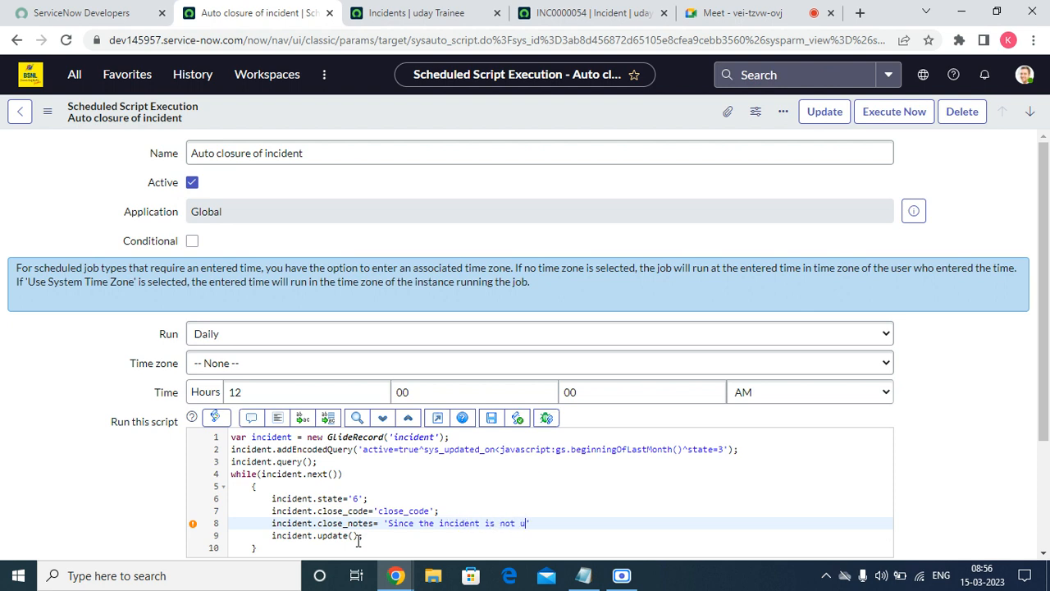
{"action": "type", "text": "pdated more thamm"}
{"action": "key", "text": "BackSpace"}
{"action": "key", "text": "BackSpace"}
{"action": "type", "text": "n "}
{"action": "type", "text": "a m"}
{"action": "type", "text": "ee"}
{"action": "key", "text": "BackSpace"}
{"action": "key", "text": "BackSpace"}
{"action": "key", "text": "BackSpace"}
{"action": "type", "text": "month. 30"}
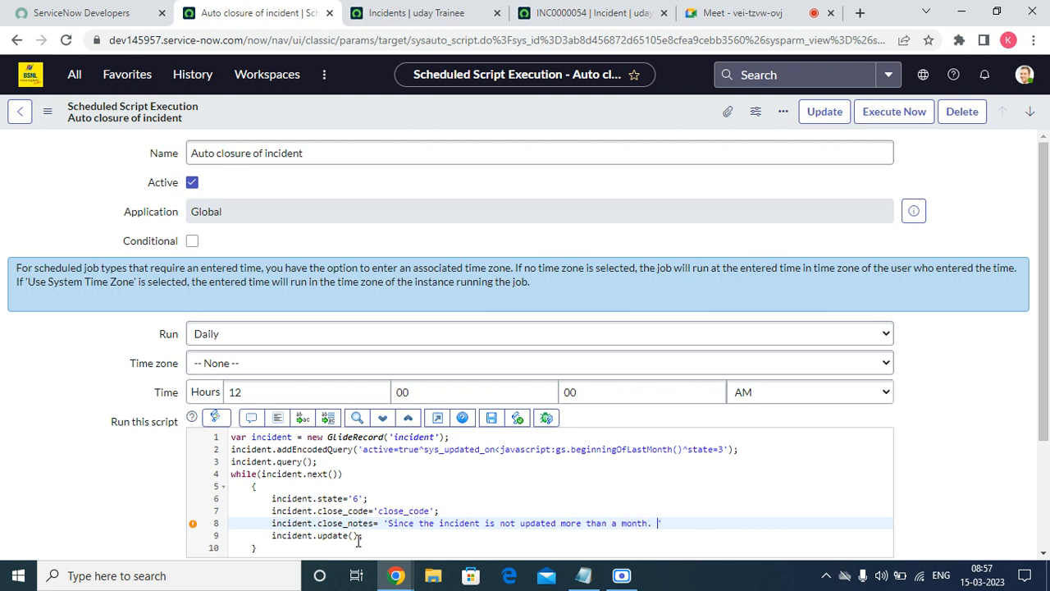
{"action": "key", "text": "BackSpace"}
{"action": "key", "text": "BackSpace"}
{"action": "key", "text": "BackSpace"}
{"action": "type", "text": "So marking it as resolved'"}
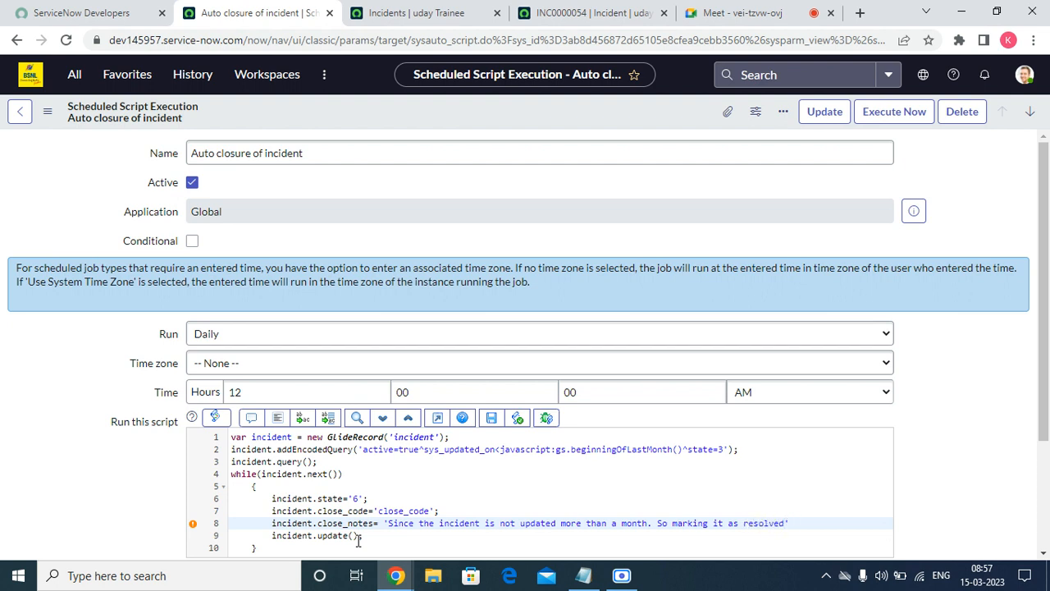
{"action": "type", "text": ";"}
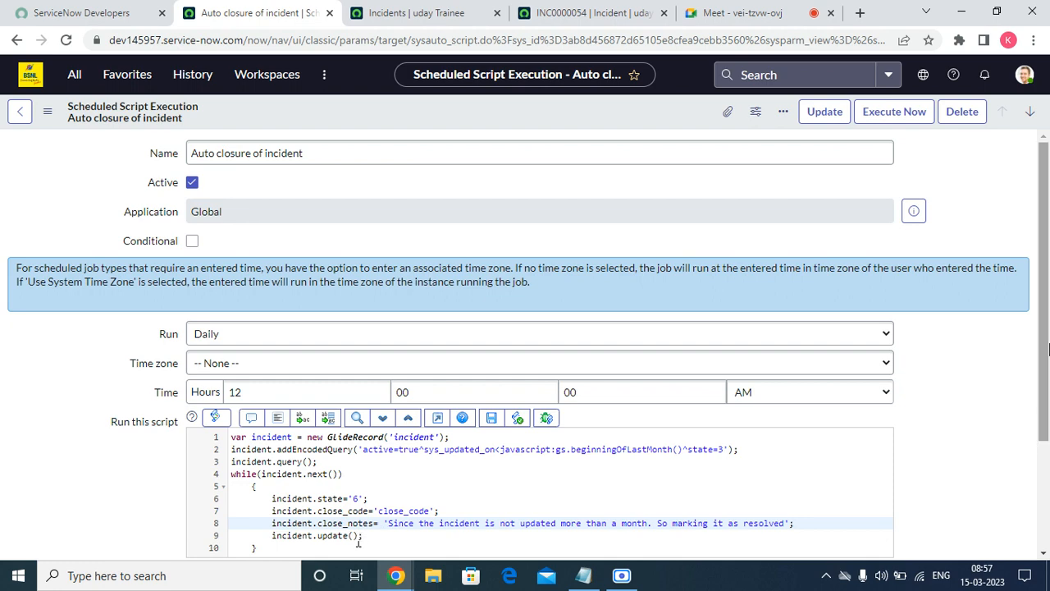
- Save the Auto closure of incident scheduled script and execute it immediately
{"action": "right_click", "coordinate": [545, 117]}
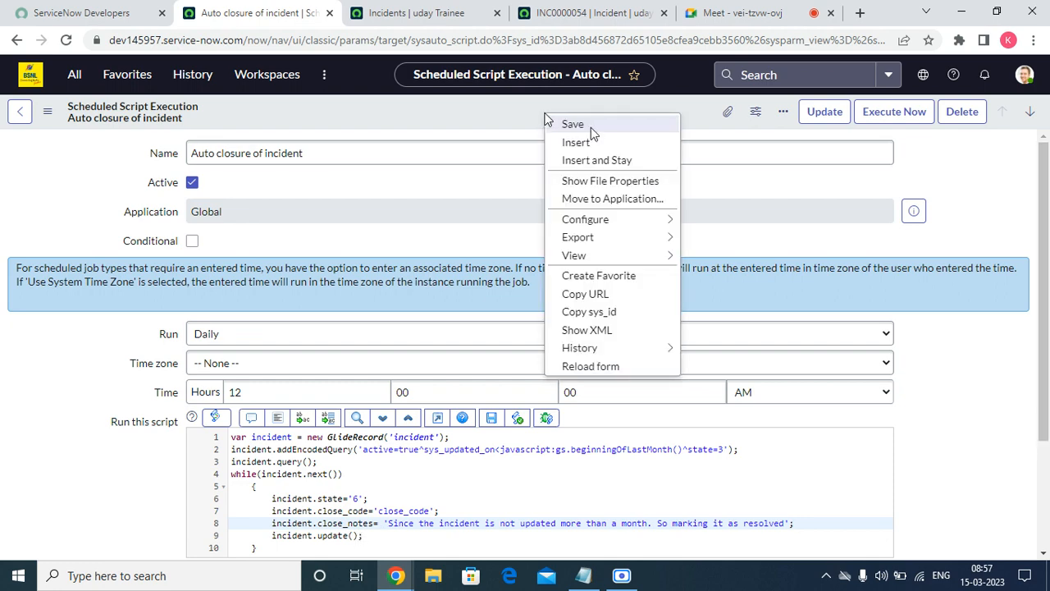
{"action": "left_click", "coordinate": [590, 127]}
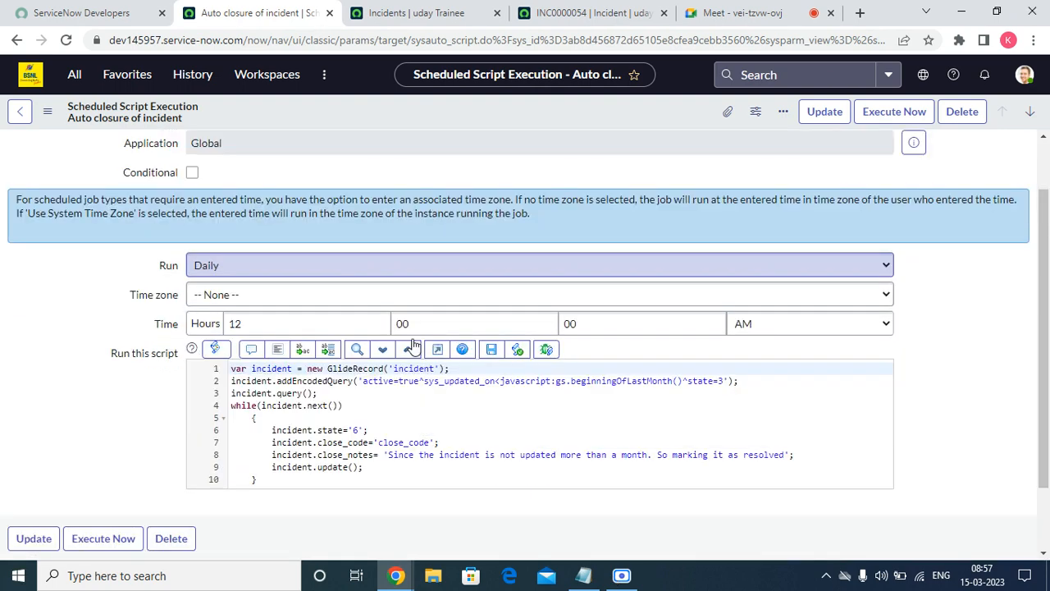
{"action": "scroll", "coordinate": [414, 344], "scroll_direction": "down", "scroll_amount": 1}
{"action": "left_click", "coordinate": [443, 370]}
{"action": "scroll", "coordinate": [652, 288], "scroll_direction": "up", "scroll_amount": 2}
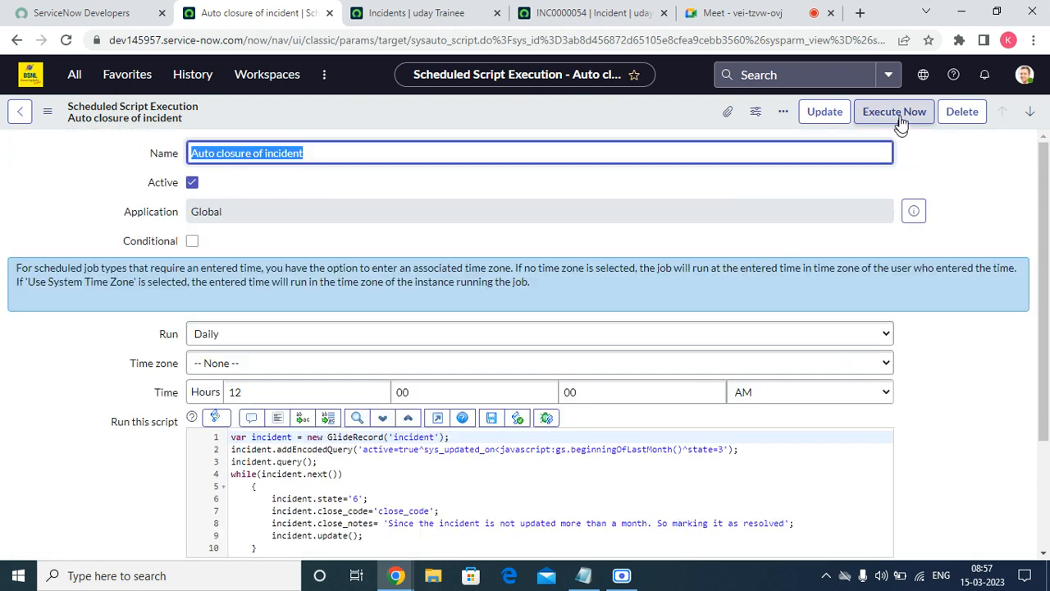
{"action": "left_click", "coordinate": [894, 111]}
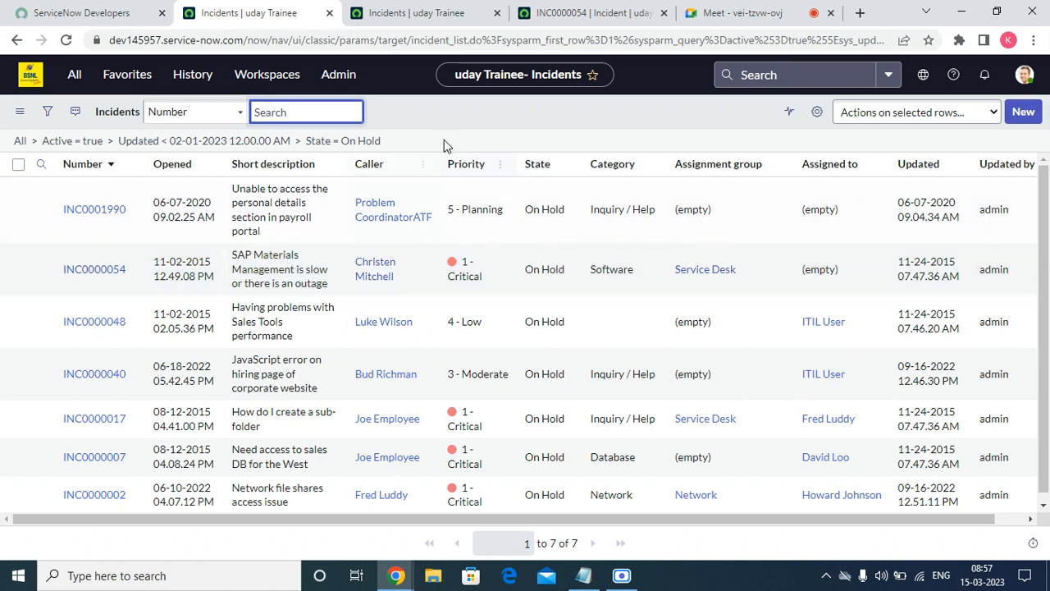
- Refresh the filtered On Hold incident list, and examine the resolution information, activity notes and state of incident INC0000054
{"action": "right_click", "coordinate": [439, 105]}
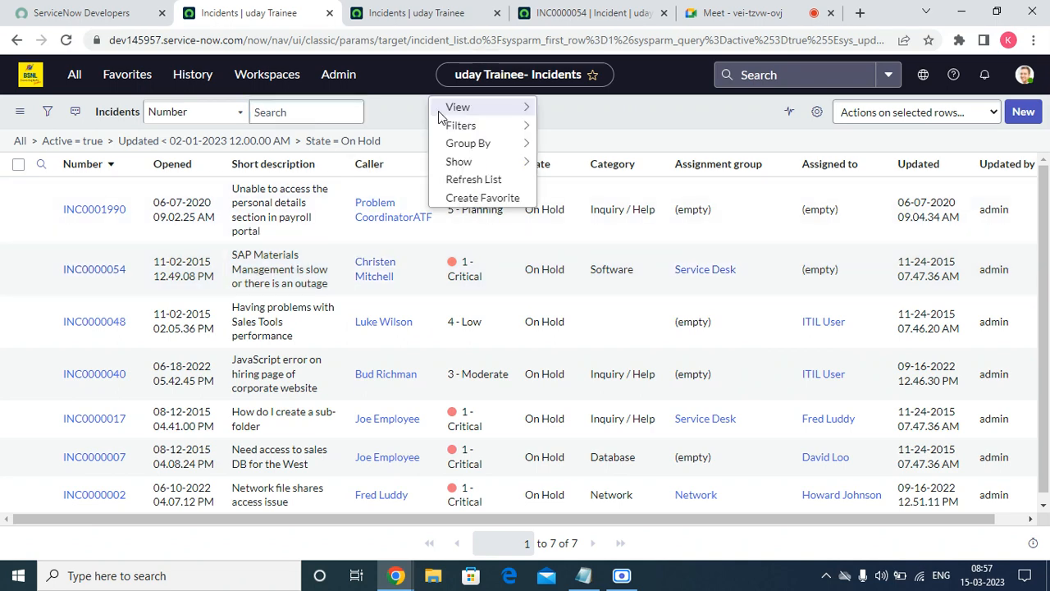
{"action": "left_click", "coordinate": [474, 179]}
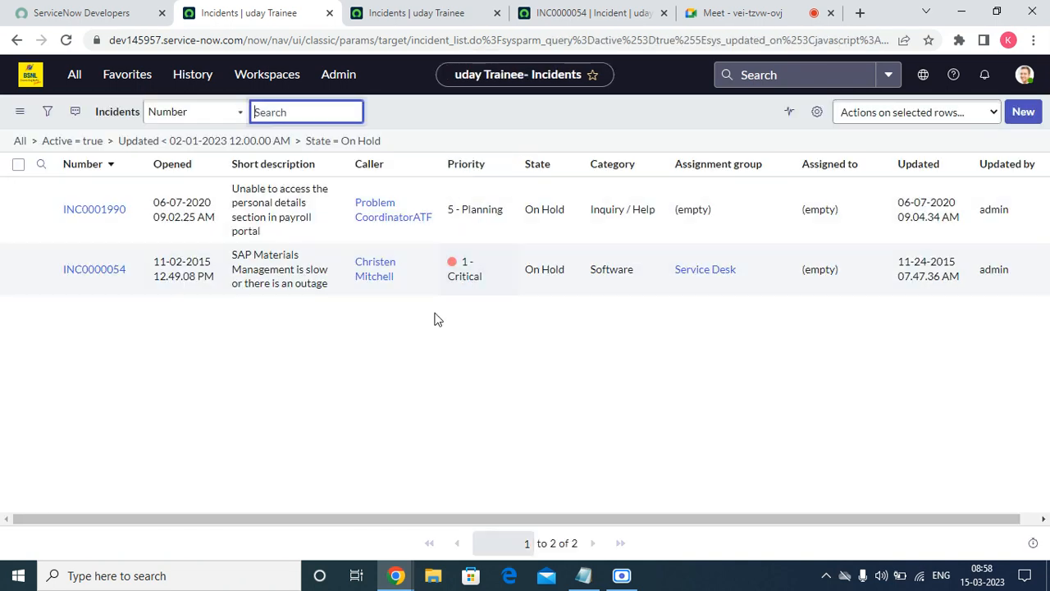
{"action": "left_click", "coordinate": [566, 13]}
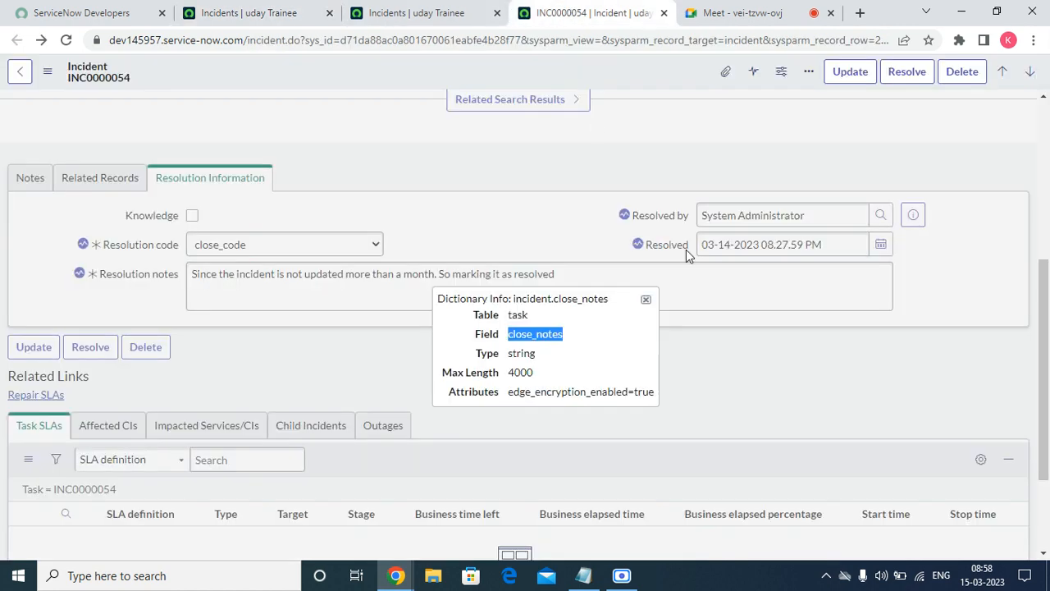
{"action": "left_click", "coordinate": [646, 300]}
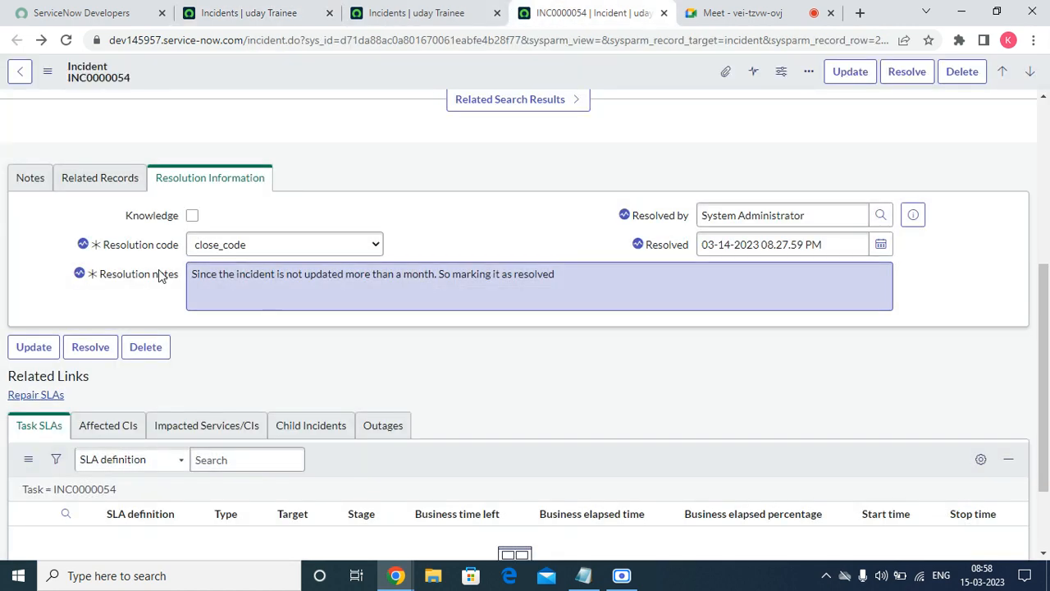
{"action": "left_click", "coordinate": [30, 178]}
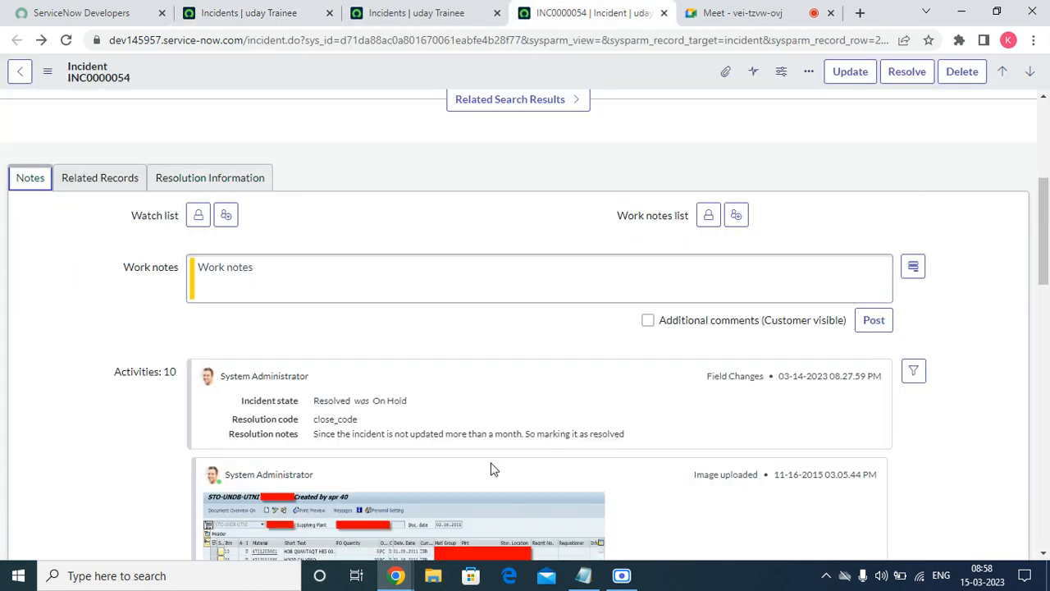
{"action": "scroll", "coordinate": [460, 462], "scroll_direction": "down", "scroll_amount": 8}
{"action": "scroll", "coordinate": [274, 438], "scroll_direction": "up", "scroll_amount": 12}
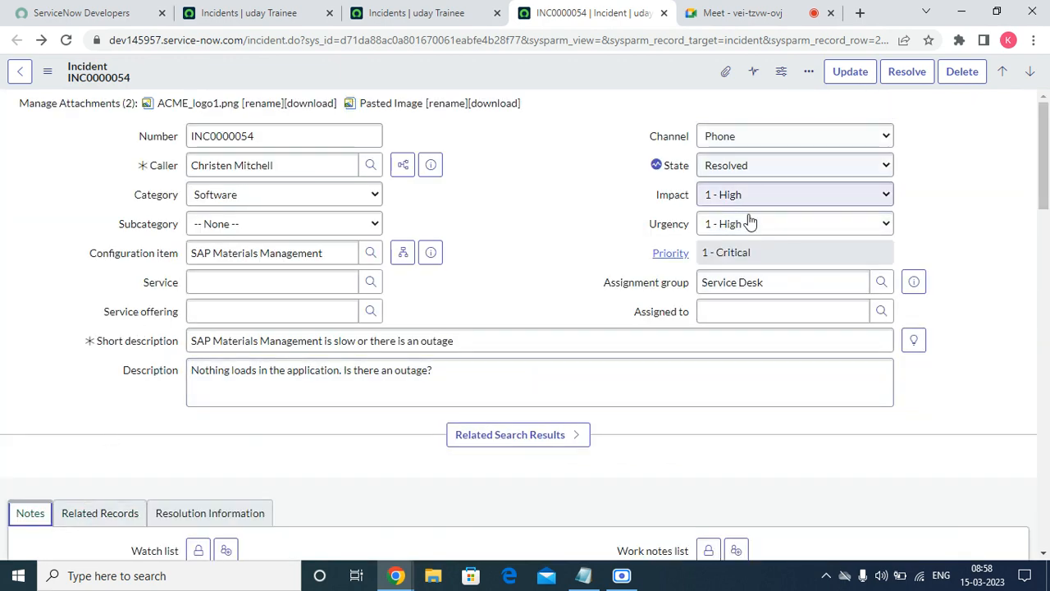
- Review the filtered On Hold incident list and open the System Definition Scheduled Jobs list in place of the shorter incident list
{"action": "left_click_drag", "start_coordinate": [1047, 201], "coordinate": [1045, 230]}
{"action": "left_click", "coordinate": [380, 18]}
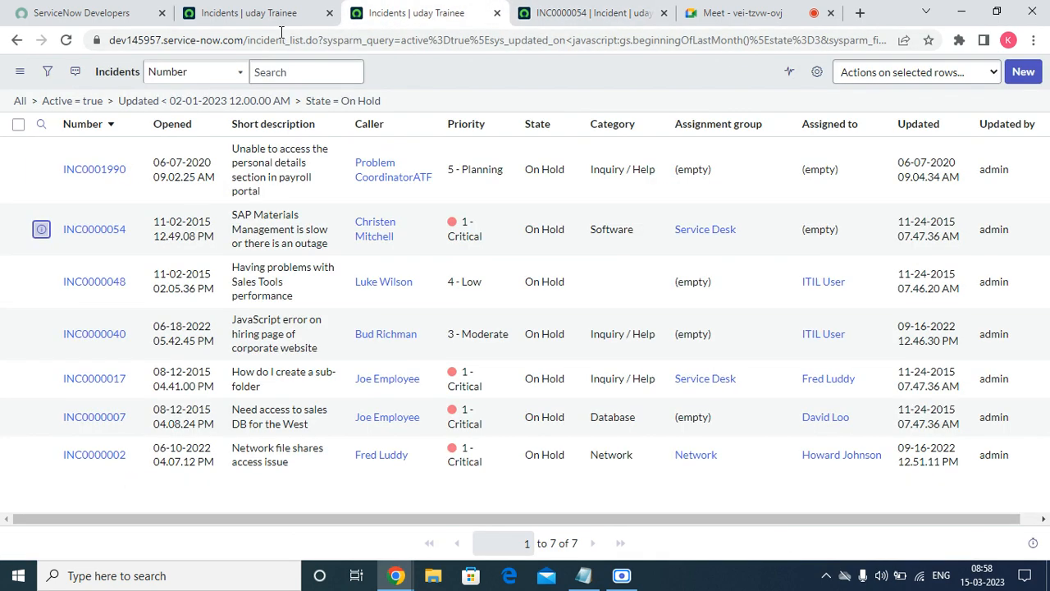
{"action": "left_click", "coordinate": [264, 20]}
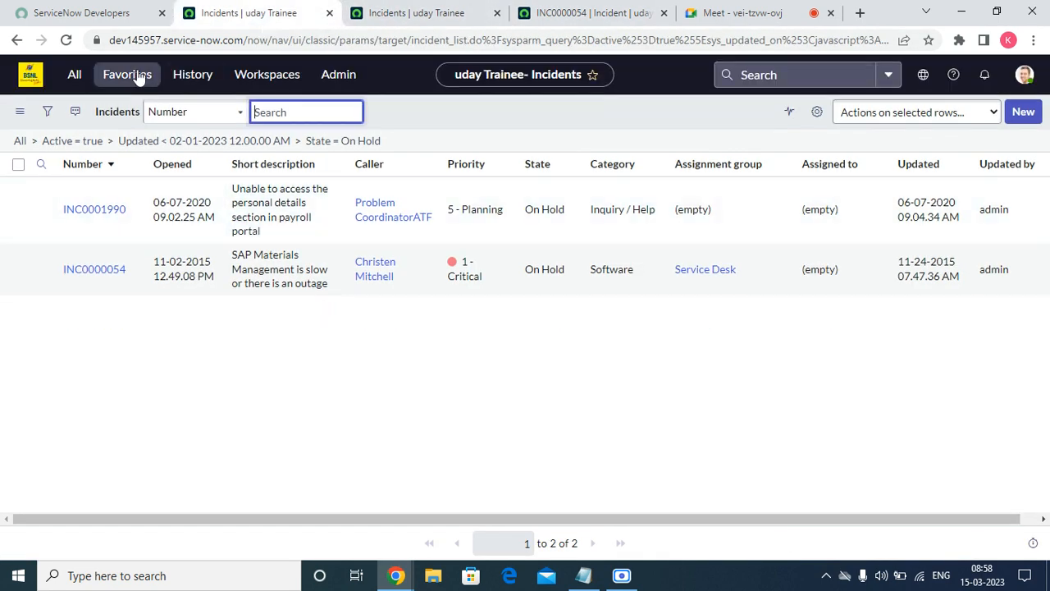
{"action": "left_click", "coordinate": [134, 75]}
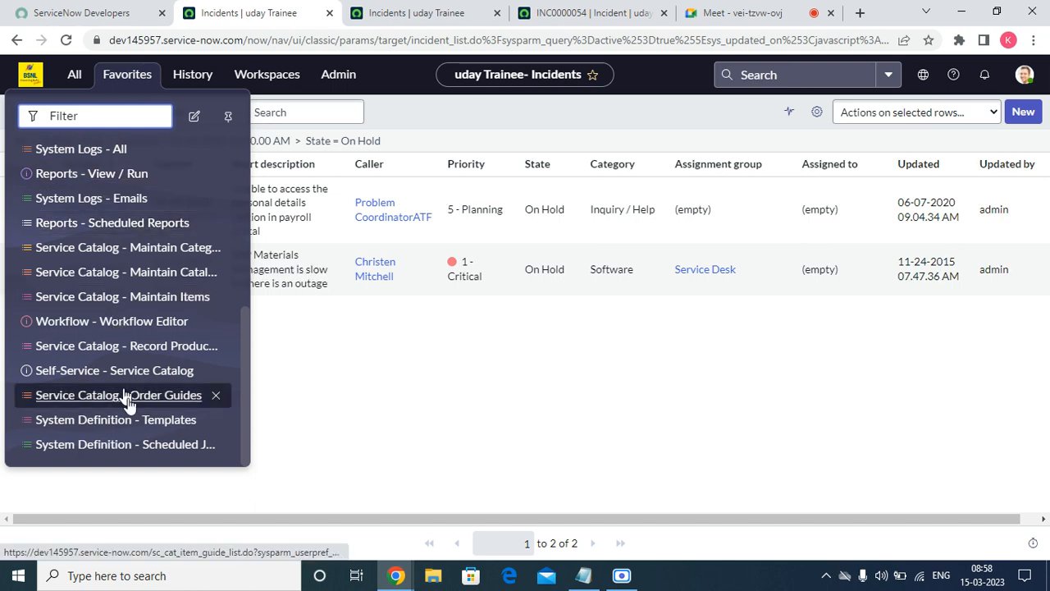
{"action": "left_click", "coordinate": [123, 444]}
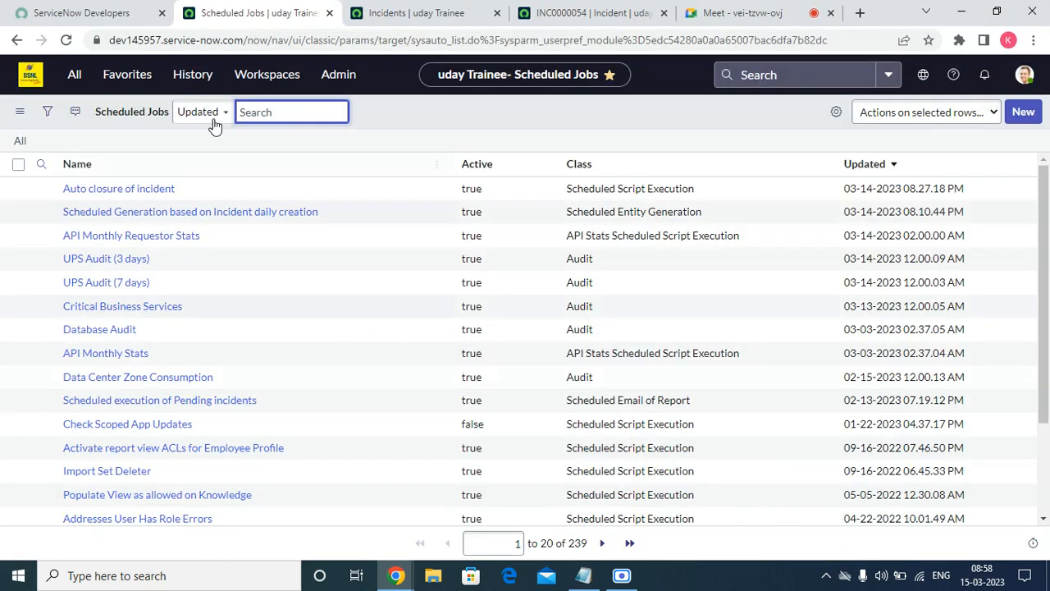
{"action": "left_click", "coordinate": [433, 19]}
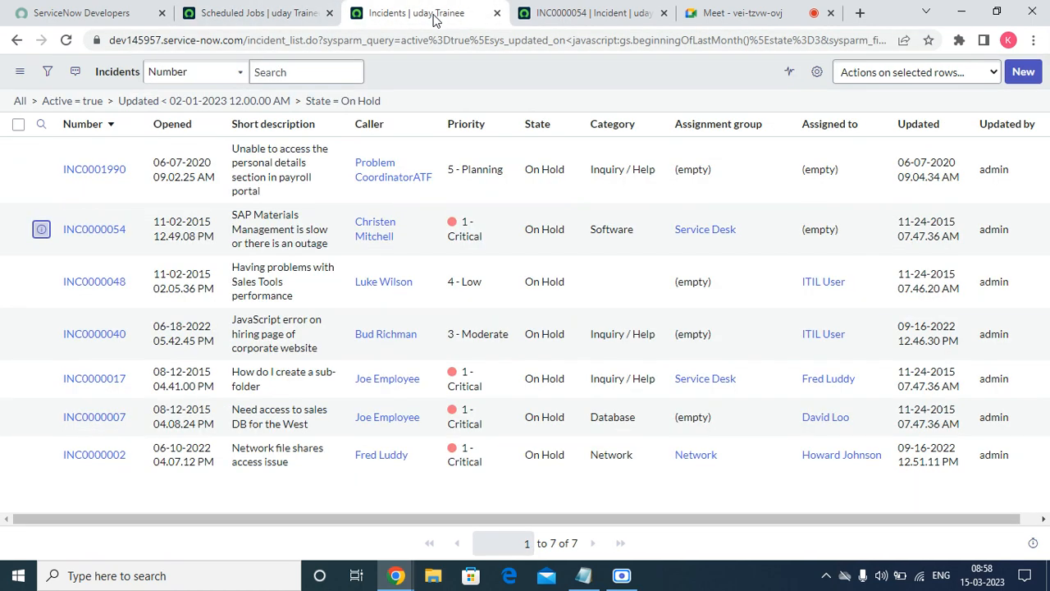
{"action": "left_click", "coordinate": [215, 8]}
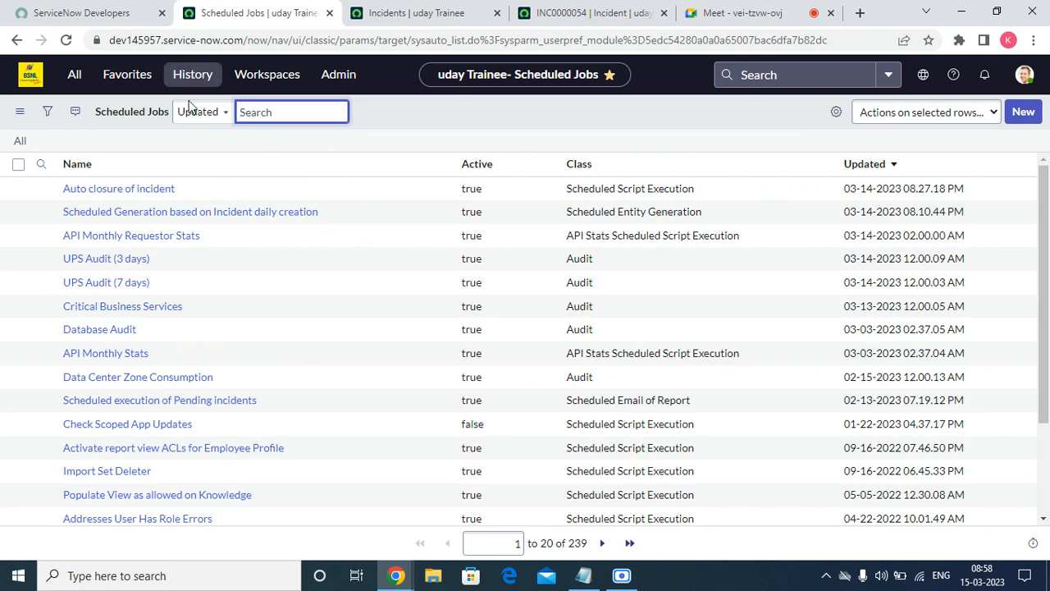